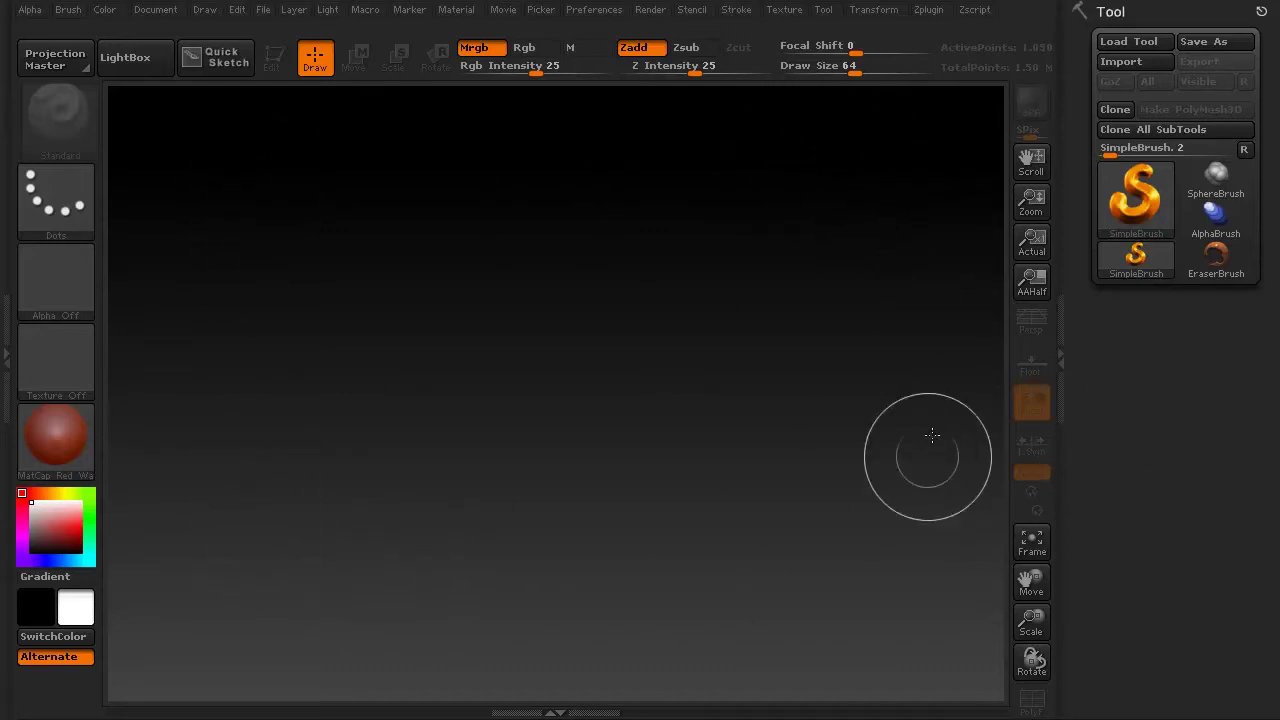
Drag the Document background Range slider to flatten the canvas gradient into an even grey
{"action": "left_click", "coordinate": [167, 12]}
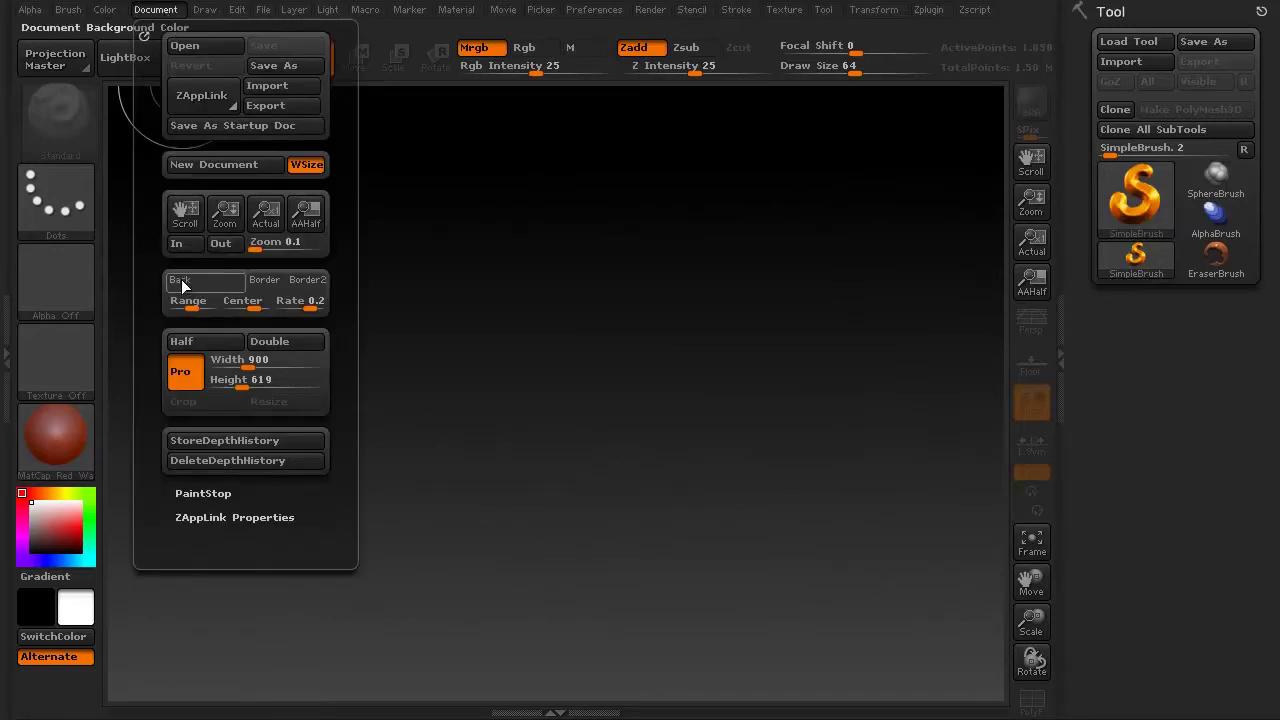
{"action": "mouse_move", "coordinate": [190, 302]}
{"action": "left_mouse_down"}
{"action": "mouse_move", "coordinate": [200, 305]}
{"action": "mouse_move", "coordinate": [170, 304]}
{"action": "left_mouse_up"}
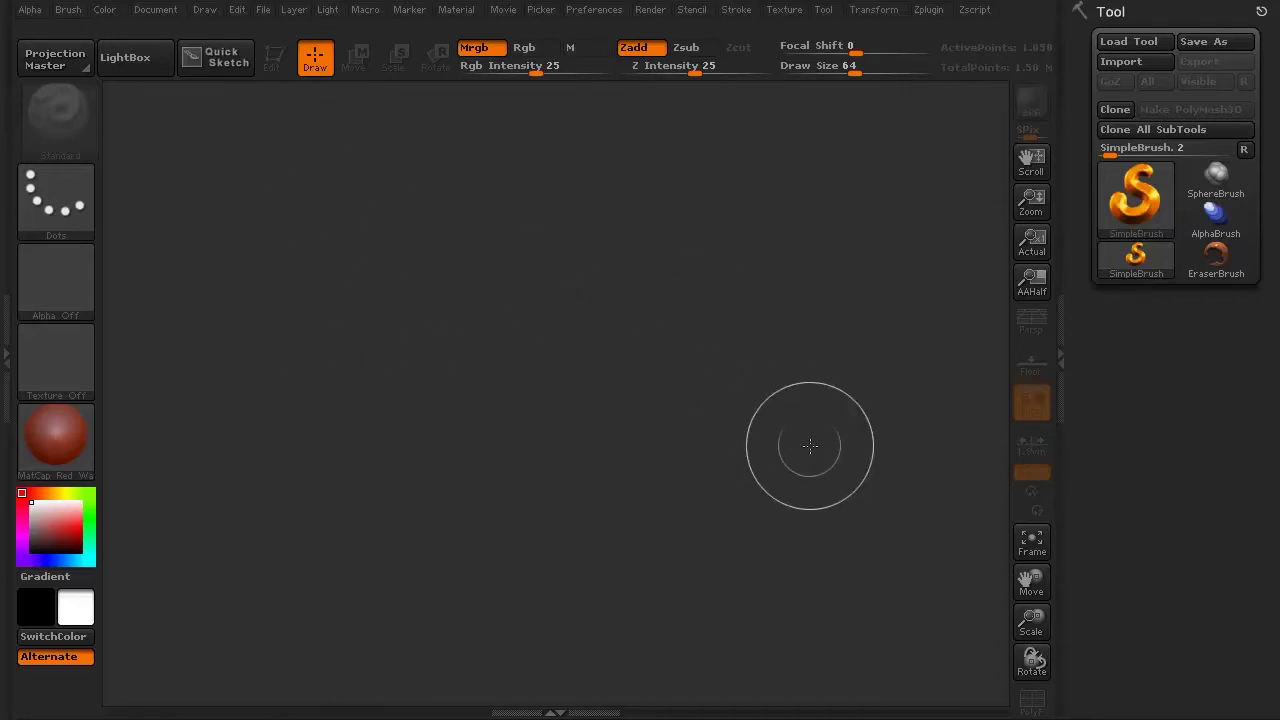
Draw a Plane3D primitive on the canvas and put it in Edit mode
{"action": "left_click", "coordinate": [1143, 210]}
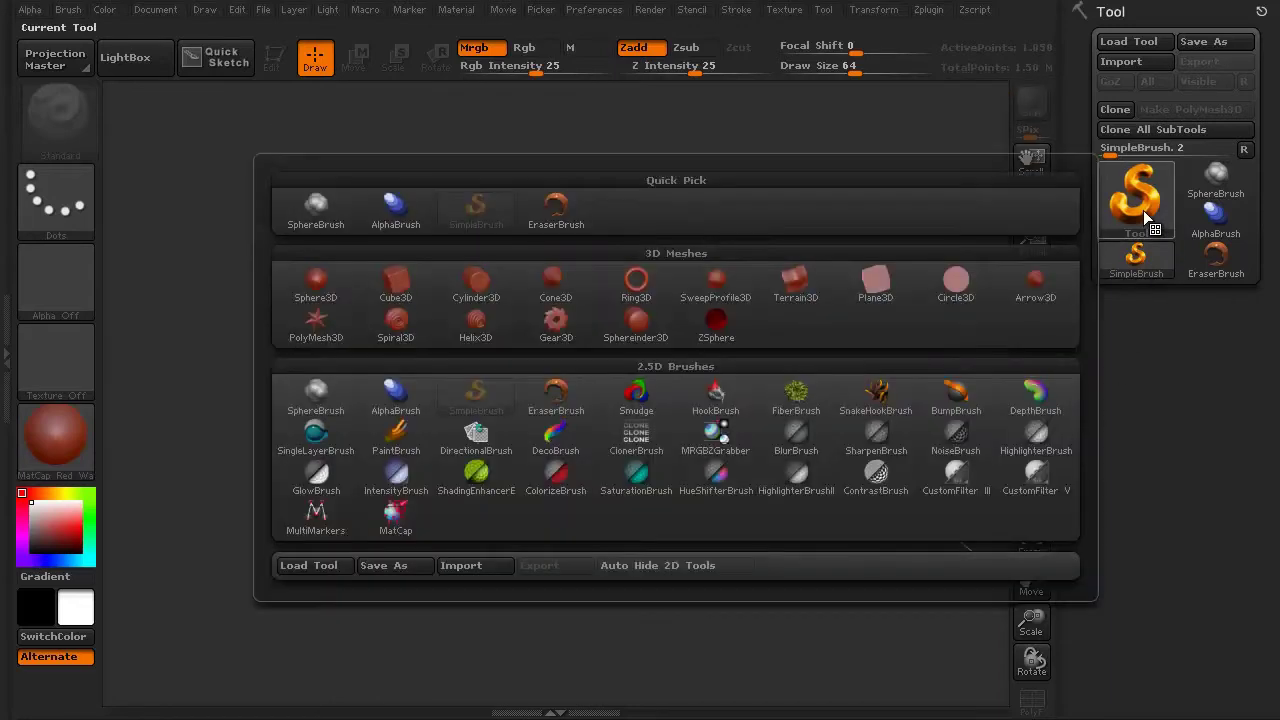
{"action": "left_click", "coordinate": [872, 297]}
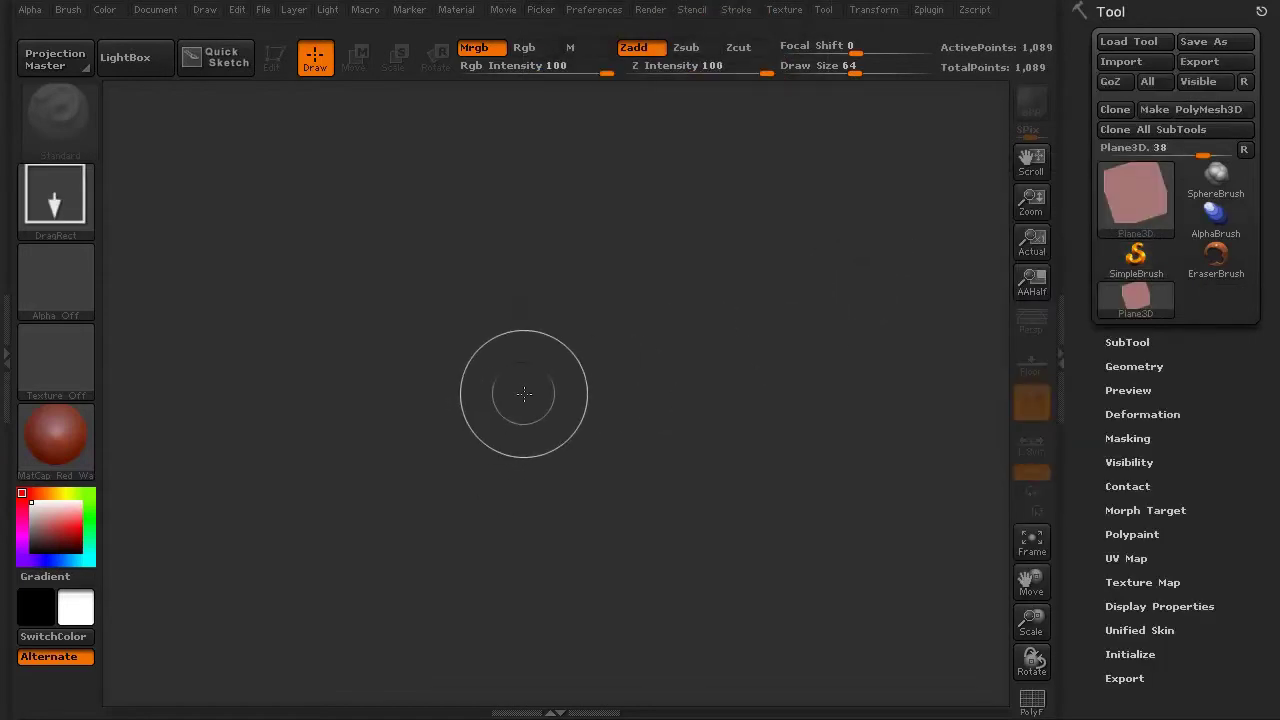
{"action": "left_click_drag", "start_coordinate": [524, 394], "coordinate": [520, 674]}
{"action": "key", "text": "t"}
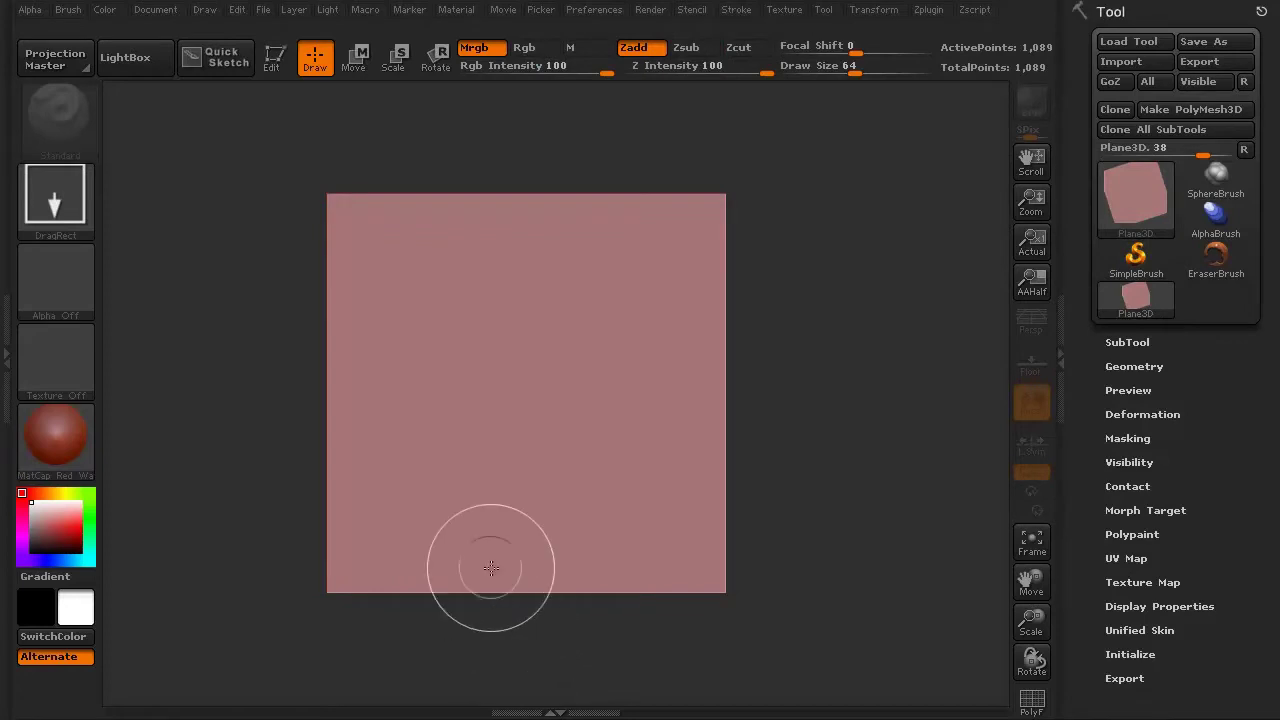
{"action": "key", "text": "t"}
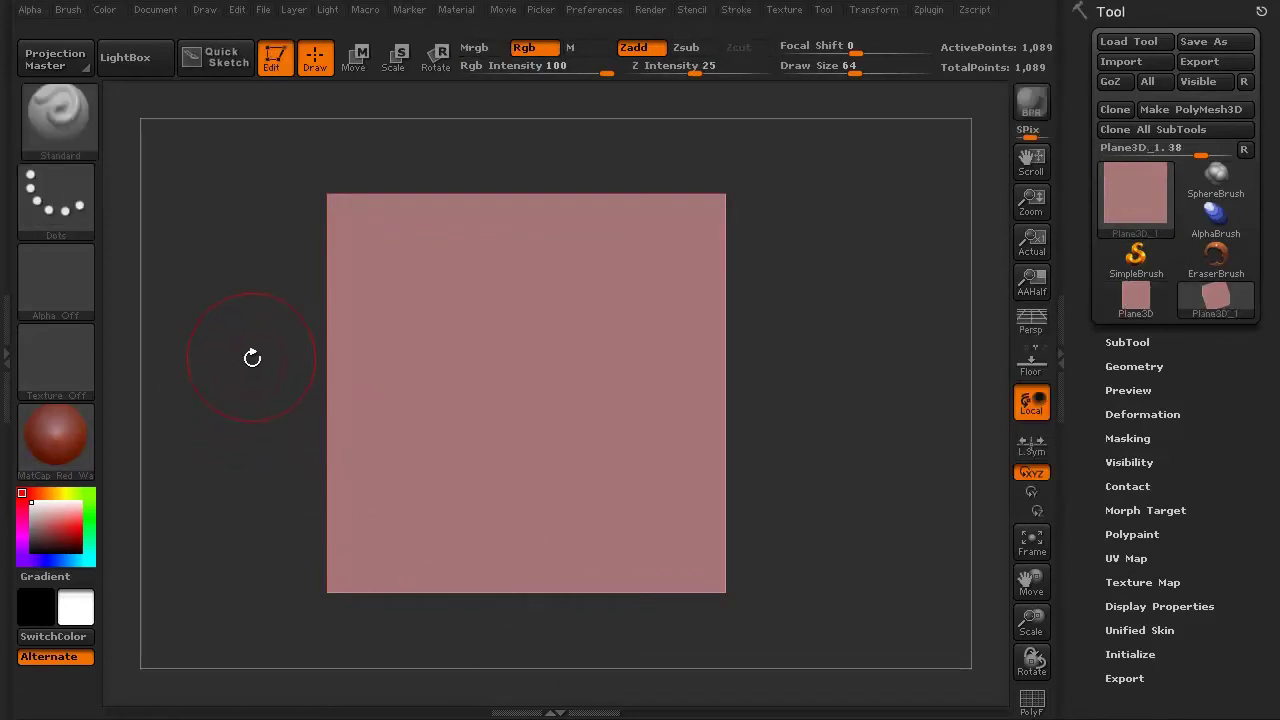
Rotate the plane, snap it square to the front view, and zoom in
{"action": "mouse_move", "coordinate": [251, 306]}
{"action": "left_mouse_down"}
{"action": "mouse_move", "coordinate": [249, 323]}
{"action": "mouse_move", "coordinate": [192, 321]}
{"action": "mouse_move", "coordinate": [225, 285]}
{"action": "left_mouse_up"}
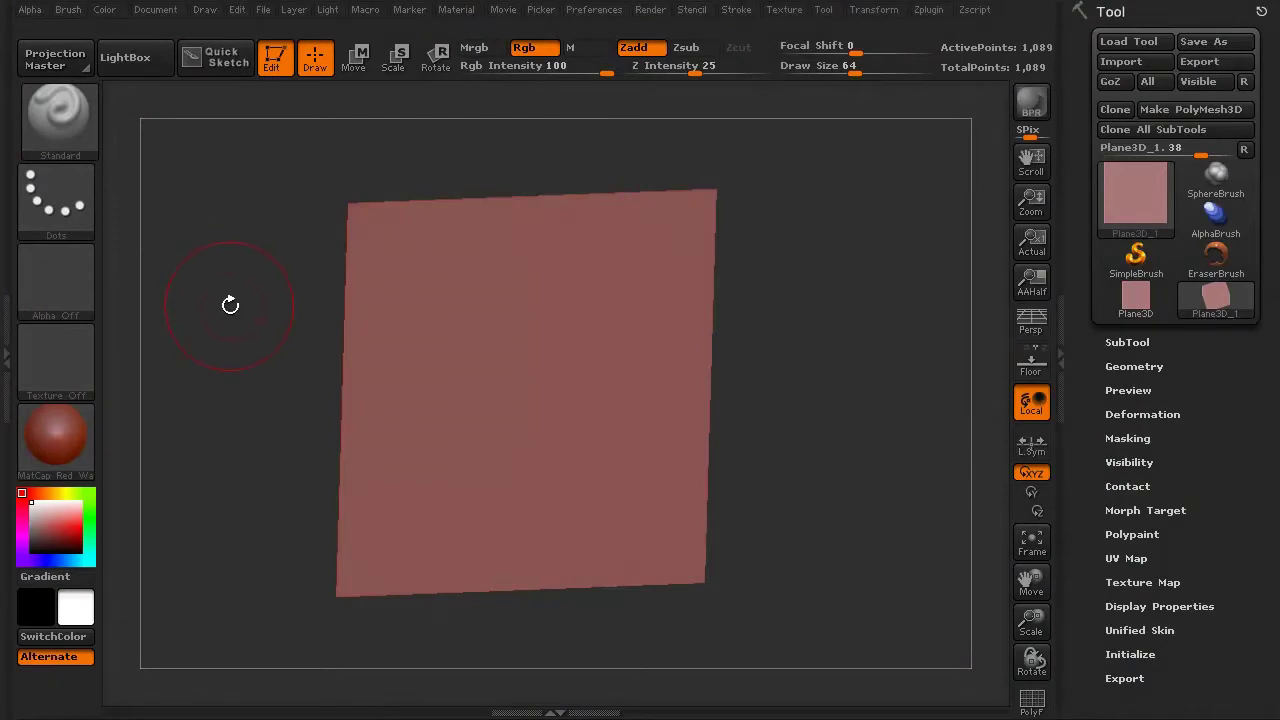
{"action": "key", "text": "shift"}
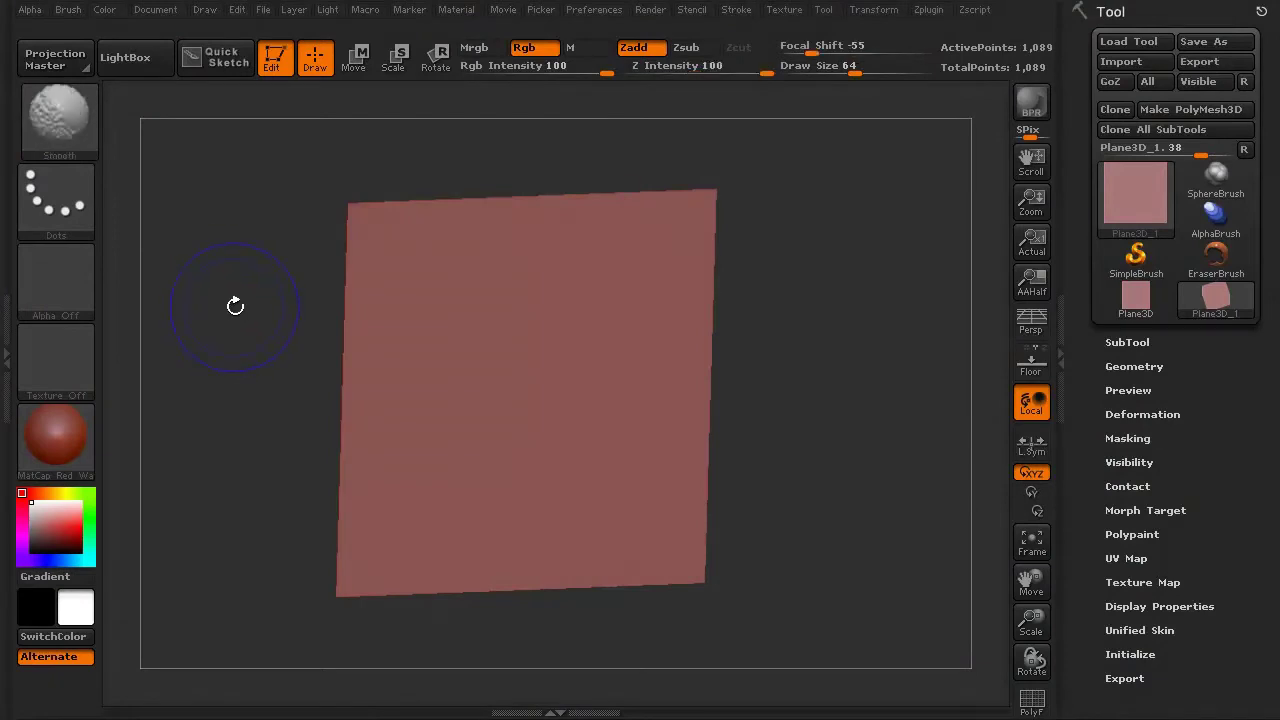
{"action": "left_click_drag", "start_coordinate": [235, 305], "coordinate": [234, 354], "text": "shift"}
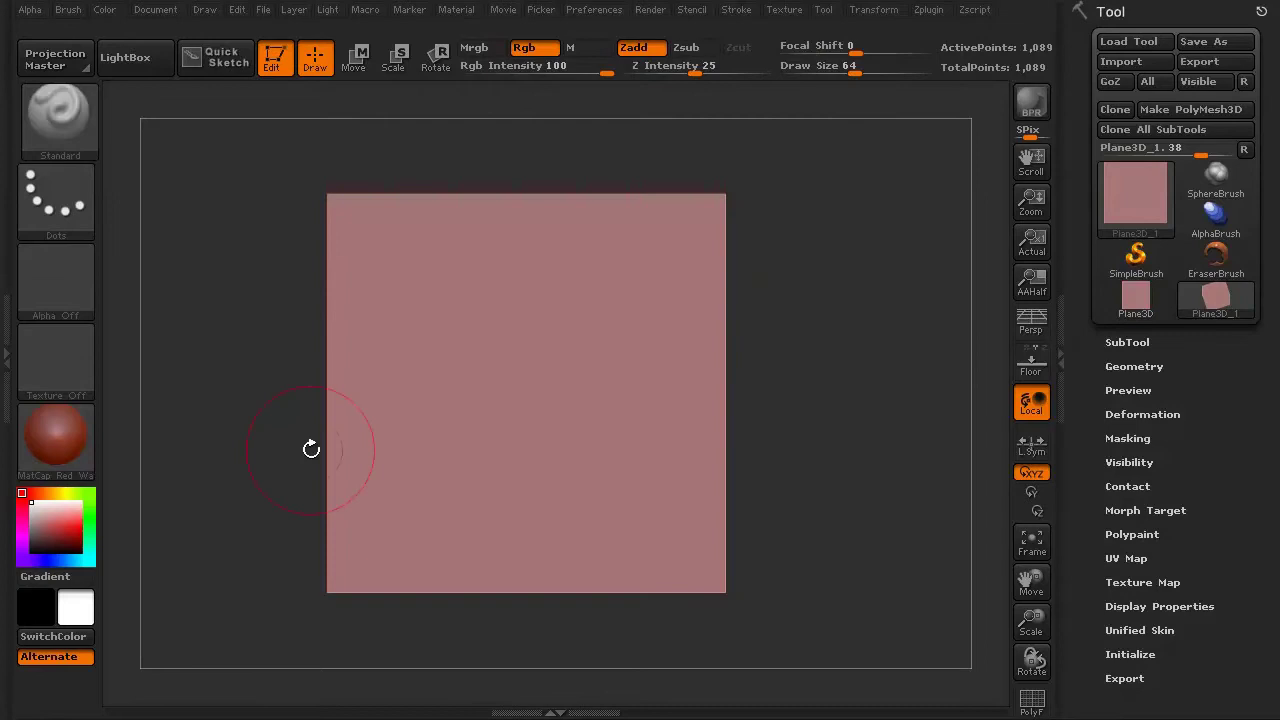
{"action": "mouse_move", "coordinate": [214, 463]}
{"action": "left_mouse_down", "text": "alt"}
{"action": "mouse_move", "coordinate": [218, 482]}
{"action": "mouse_move", "coordinate": [198, 479]}
{"action": "mouse_move", "coordinate": [219, 478]}
{"action": "left_mouse_up", "text": "alt"}
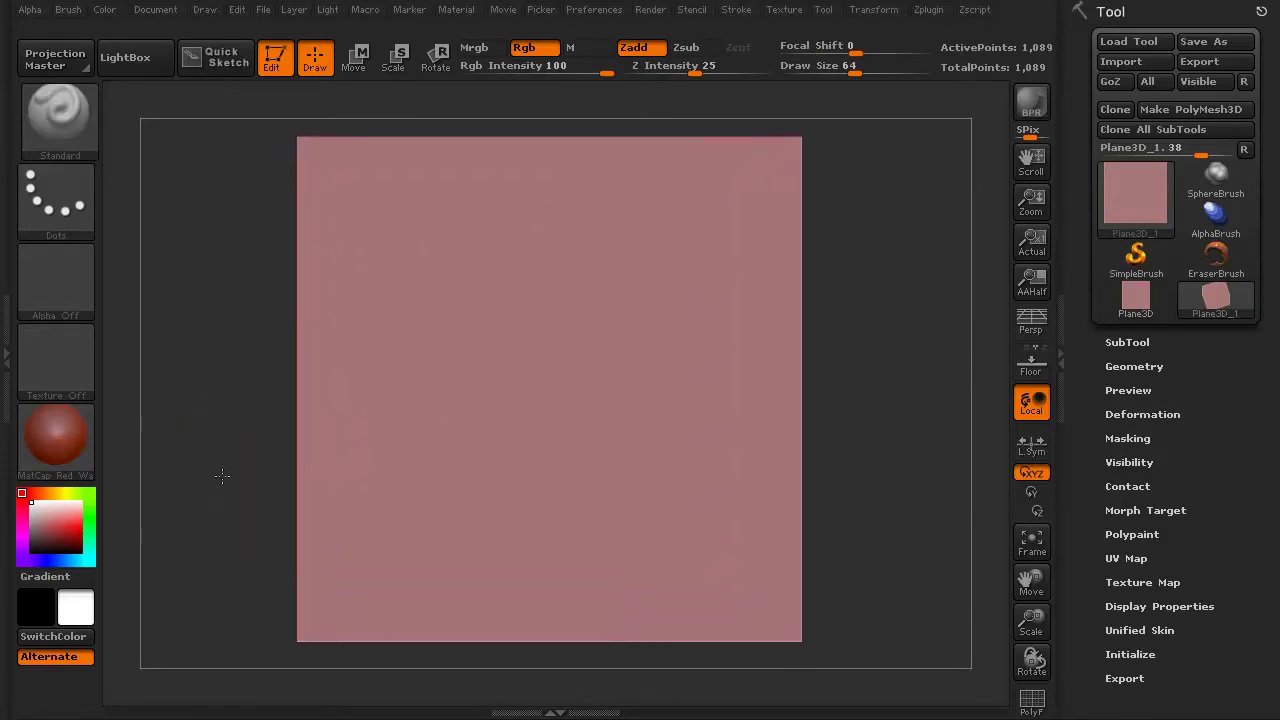
Convert the plane to PolyMesh3D and subdivide it with Ctrl+D to about 1.05 million points
{"action": "left_click", "coordinate": [1174, 109]}
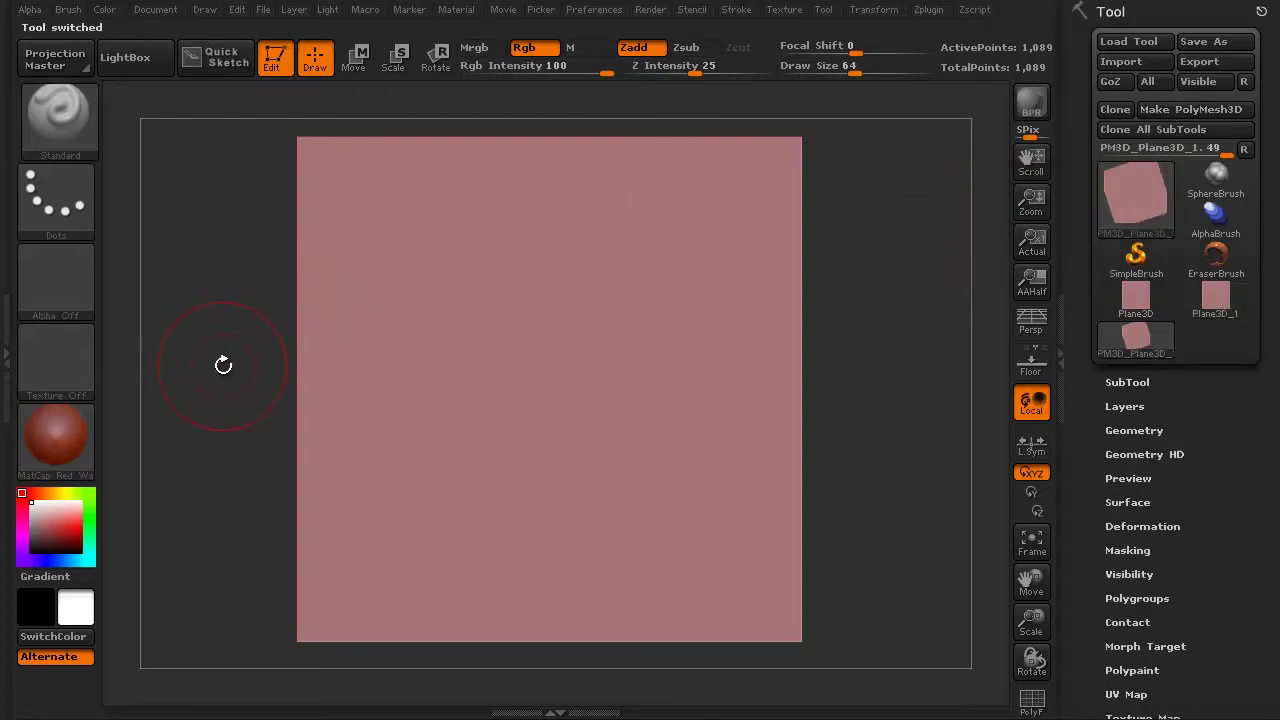
{"action": "key", "text": "ctrl"}
{"action": "key", "text": "ctrl+d"}
{"action": "left_click", "coordinate": [1057, 306]}
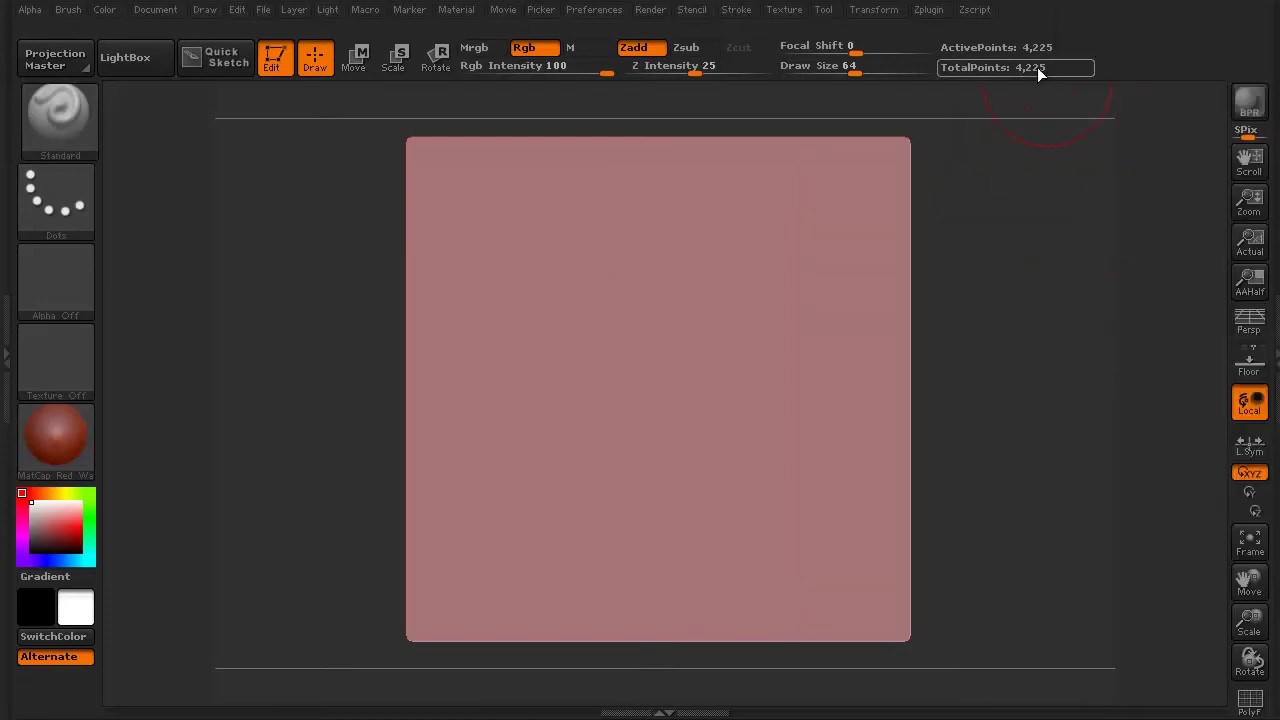
{"action": "key", "text": "ctrl+d"}
{"action": "key", "text": "ctrl+d"}
{"action": "key", "text": "ctrl+d"}
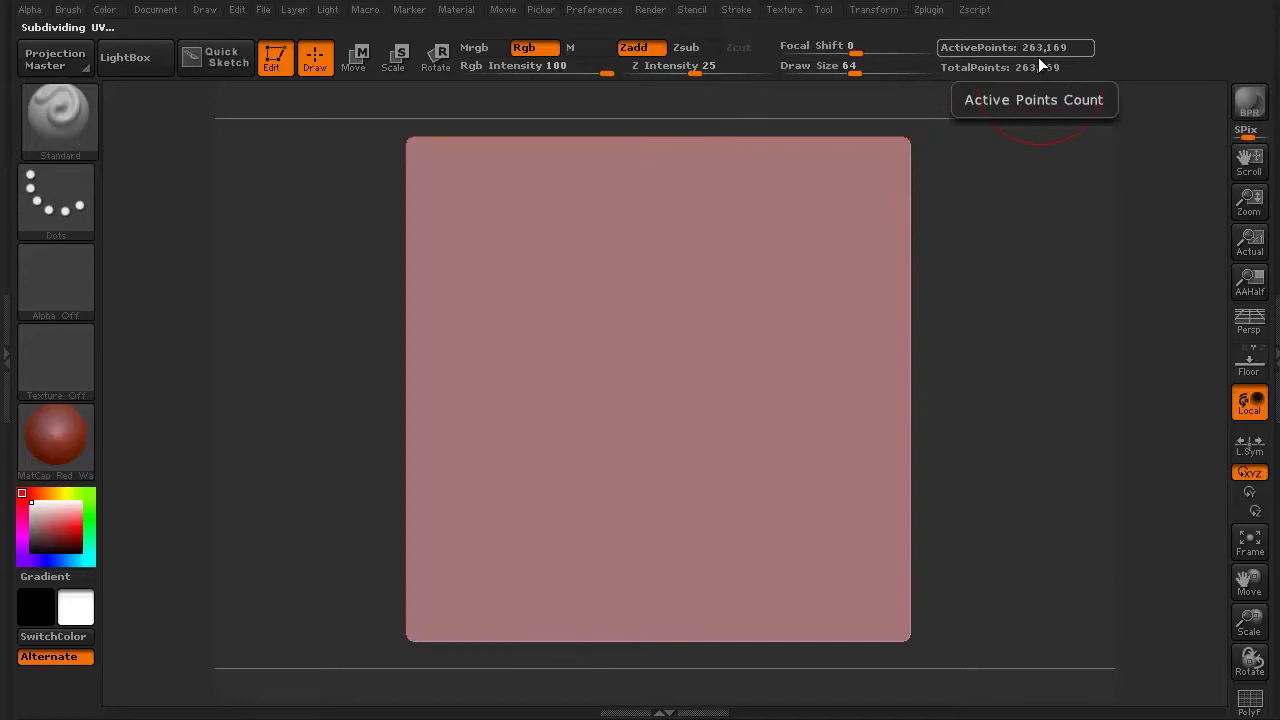
{"action": "key", "text": "ctrl+d"}
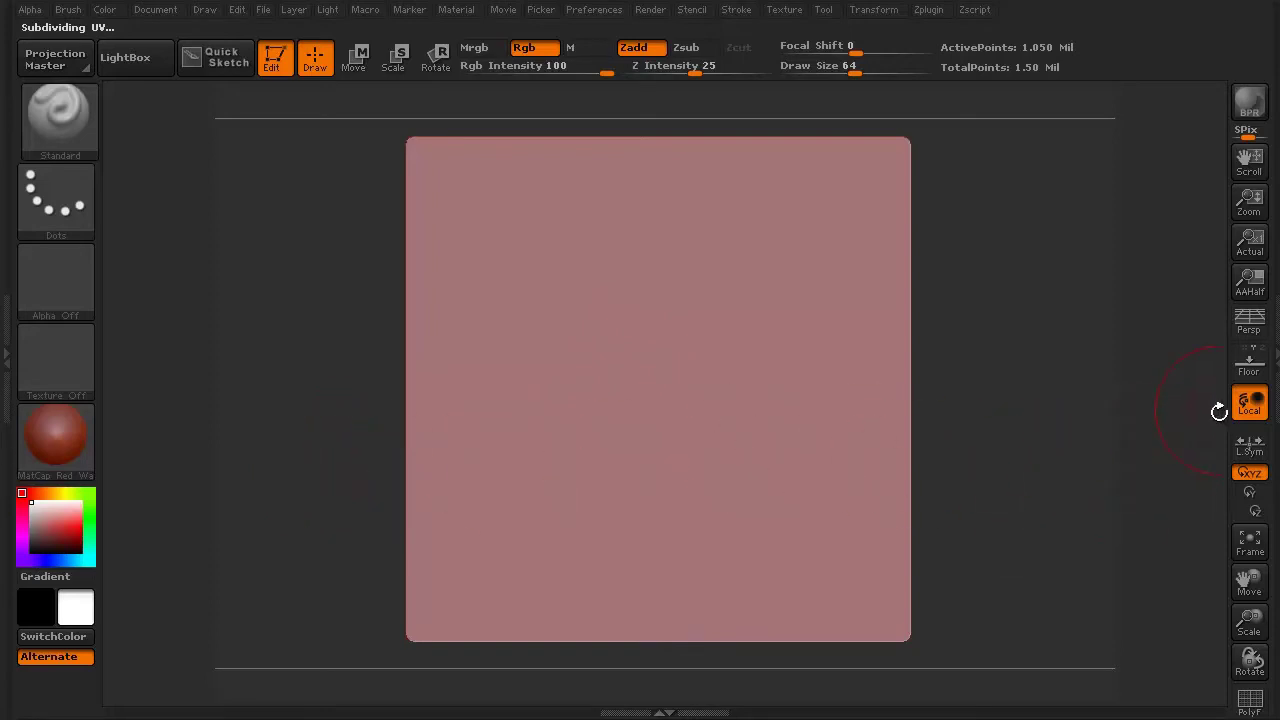
{"action": "left_click", "coordinate": [1270, 350]}
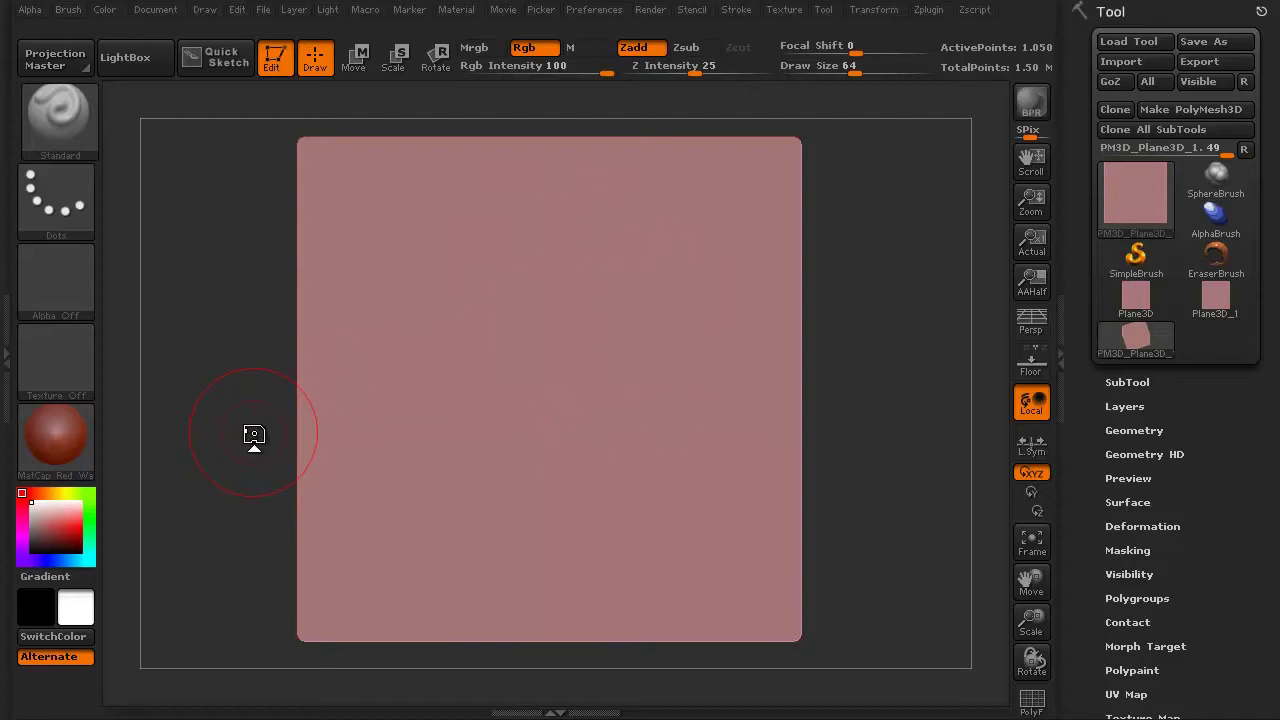
Switch to the FreeHand stroke with Draw Size 44, undoing the first test stroke
{"action": "left_click", "coordinate": [72, 205]}
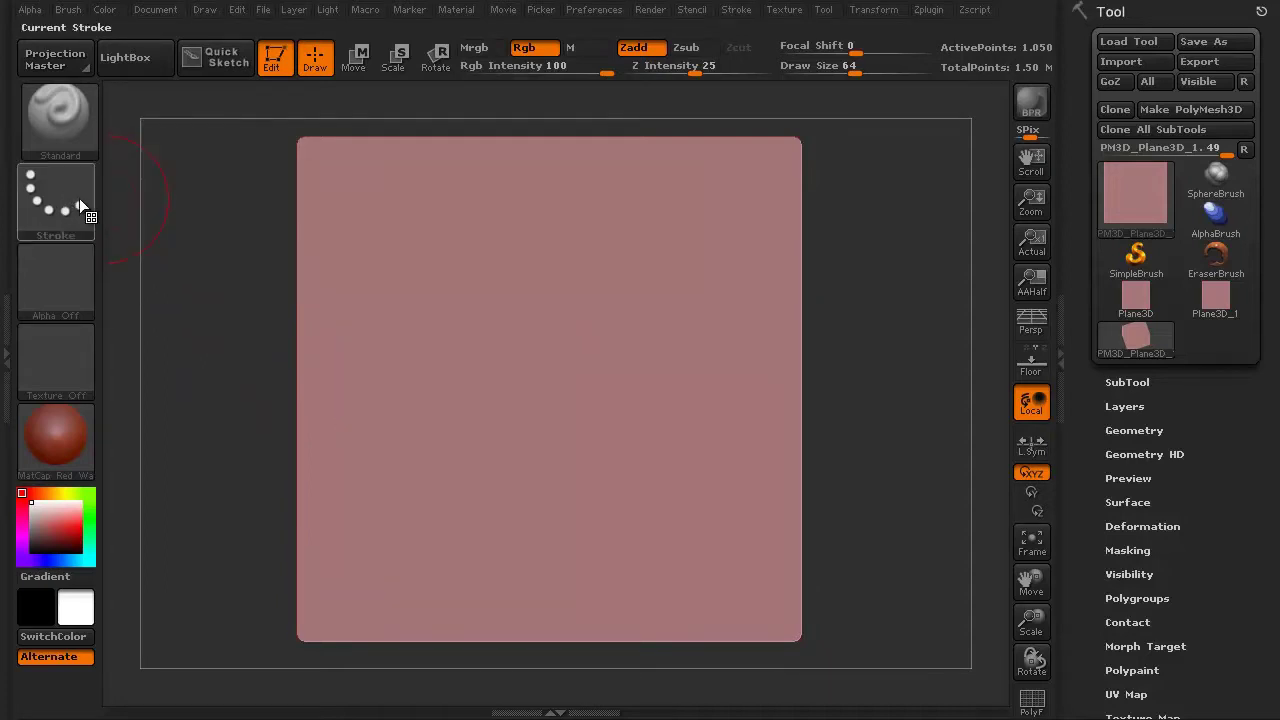
{"action": "left_click", "coordinate": [73, 192]}
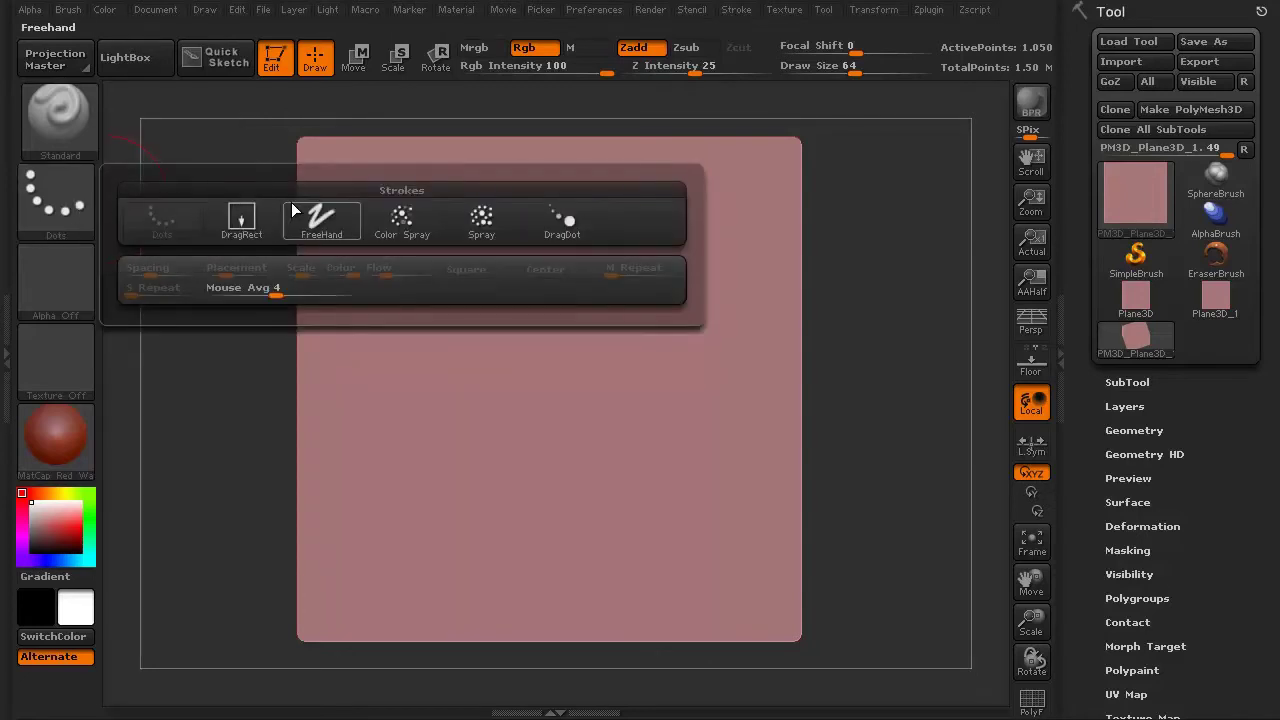
{"action": "left_click", "coordinate": [314, 218]}
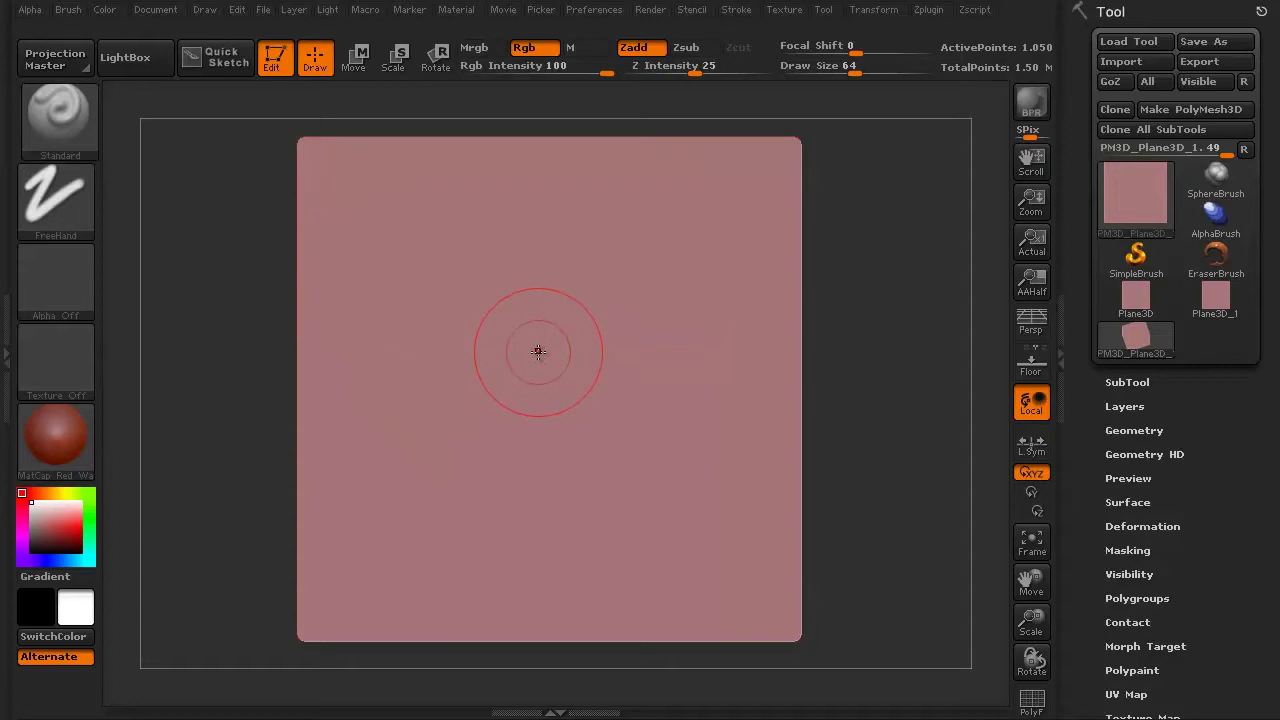
{"action": "key", "text": "bracketleft"}
{"action": "key", "text": "bracketleft"}
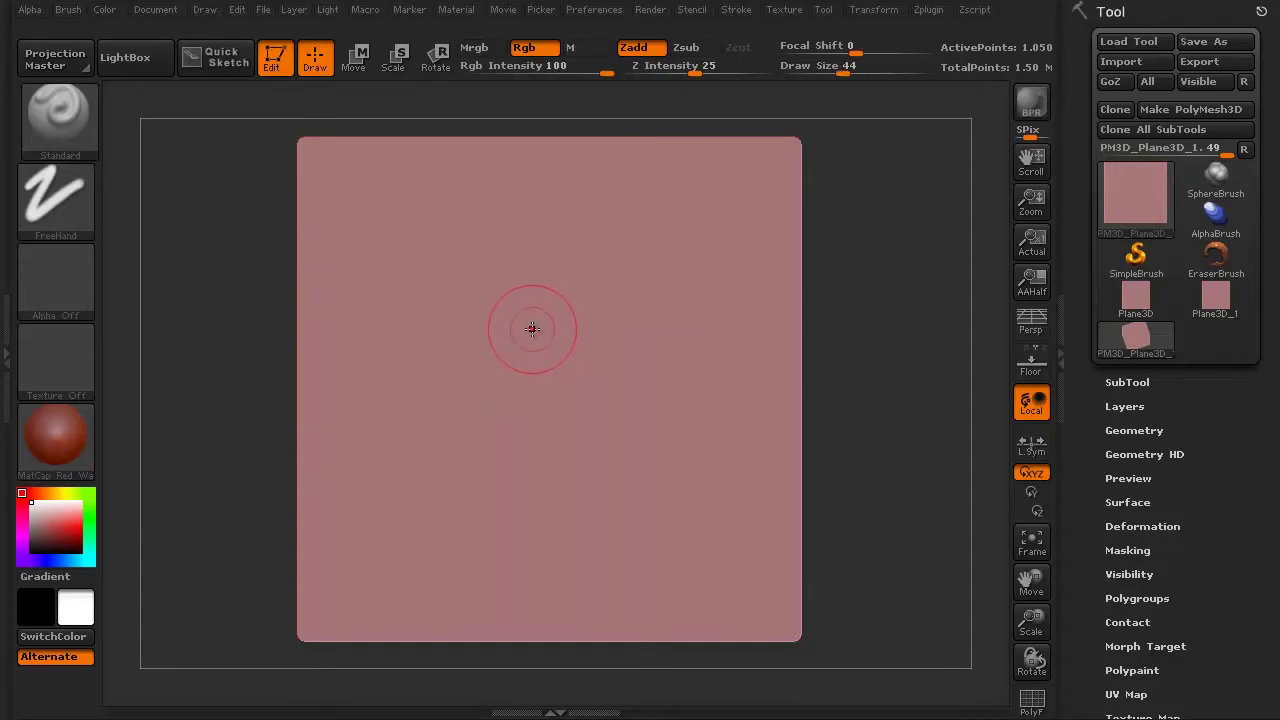
{"action": "mouse_move", "coordinate": [531, 331]}
{"action": "left_mouse_down"}
{"action": "mouse_move", "coordinate": [630, 385]}
{"action": "mouse_move", "coordinate": [638, 417]}
{"action": "mouse_move", "coordinate": [622, 456]}
{"action": "mouse_move", "coordinate": [585, 478]}
{"action": "mouse_move", "coordinate": [522, 473]}
{"action": "mouse_move", "coordinate": [472, 423]}
{"action": "mouse_move", "coordinate": [468, 393]}
{"action": "mouse_move", "coordinate": [470, 360]}
{"action": "mouse_move", "coordinate": [495, 335]}
{"action": "mouse_move", "coordinate": [575, 325]}
{"action": "left_mouse_up"}
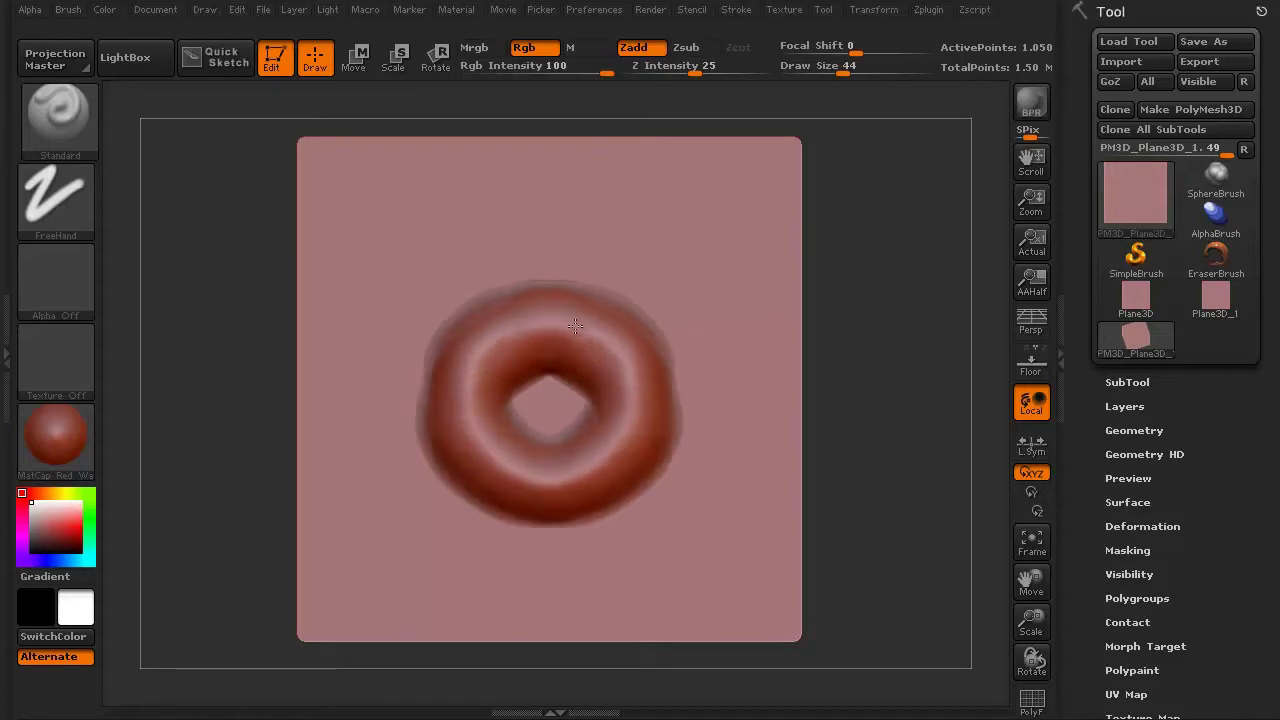
{"action": "key", "text": "ctrl+z"}
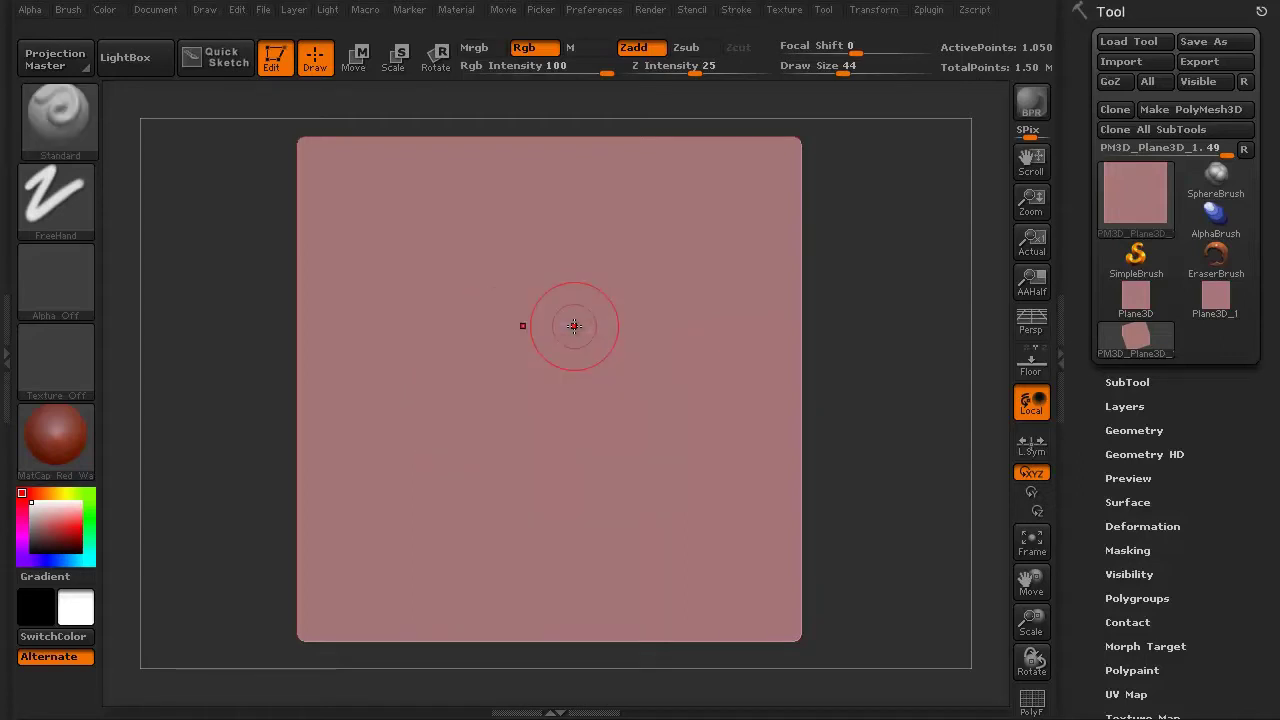
At Z Intensity 10 with Rgb off, sculpt a soft ring and a central bump
{"action": "left_click_drag", "start_coordinate": [695, 70], "coordinate": [678, 55]}
{"action": "left_click", "coordinate": [524, 47]}
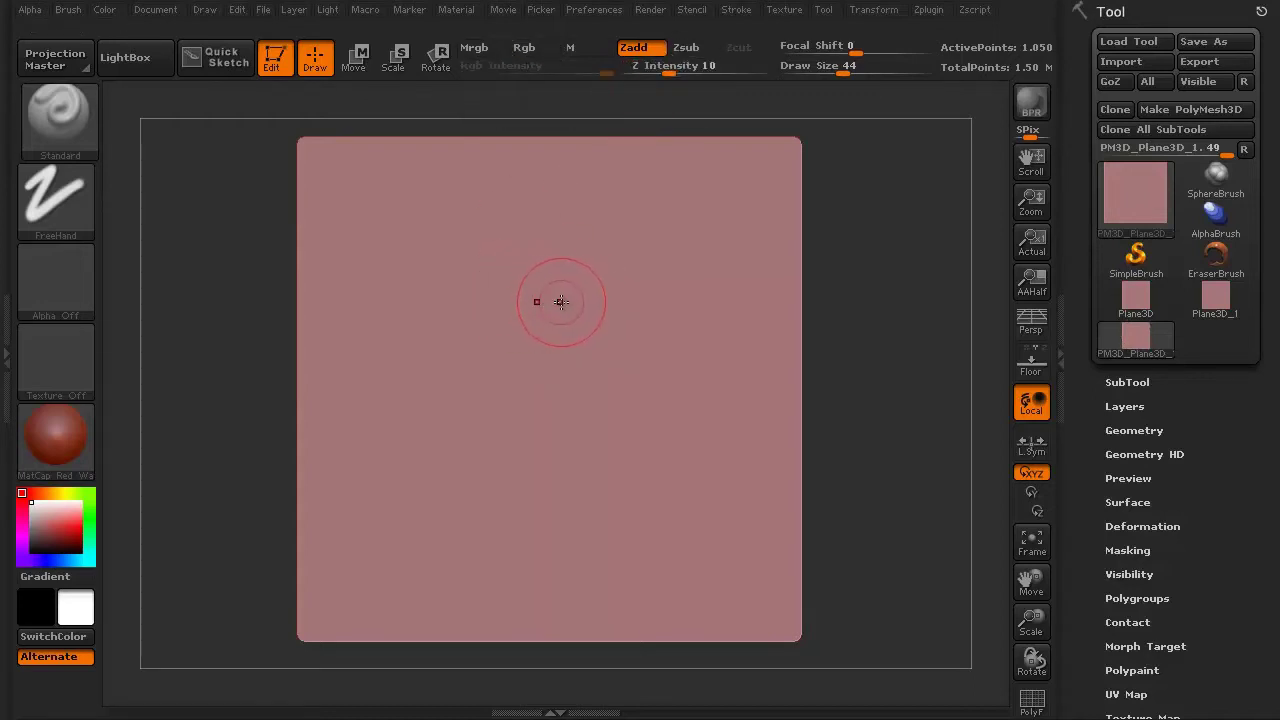
{"action": "mouse_move", "coordinate": [560, 300]}
{"action": "left_mouse_down"}
{"action": "mouse_move", "coordinate": [608, 348]}
{"action": "mouse_move", "coordinate": [617, 402]}
{"action": "mouse_move", "coordinate": [575, 438]}
{"action": "mouse_move", "coordinate": [504, 420]}
{"action": "mouse_move", "coordinate": [487, 365]}
{"action": "mouse_move", "coordinate": [501, 336]}
{"action": "mouse_move", "coordinate": [536, 316]}
{"action": "mouse_move", "coordinate": [600, 332]}
{"action": "mouse_move", "coordinate": [614, 391]}
{"action": "mouse_move", "coordinate": [582, 433]}
{"action": "mouse_move", "coordinate": [510, 426]}
{"action": "left_mouse_up"}
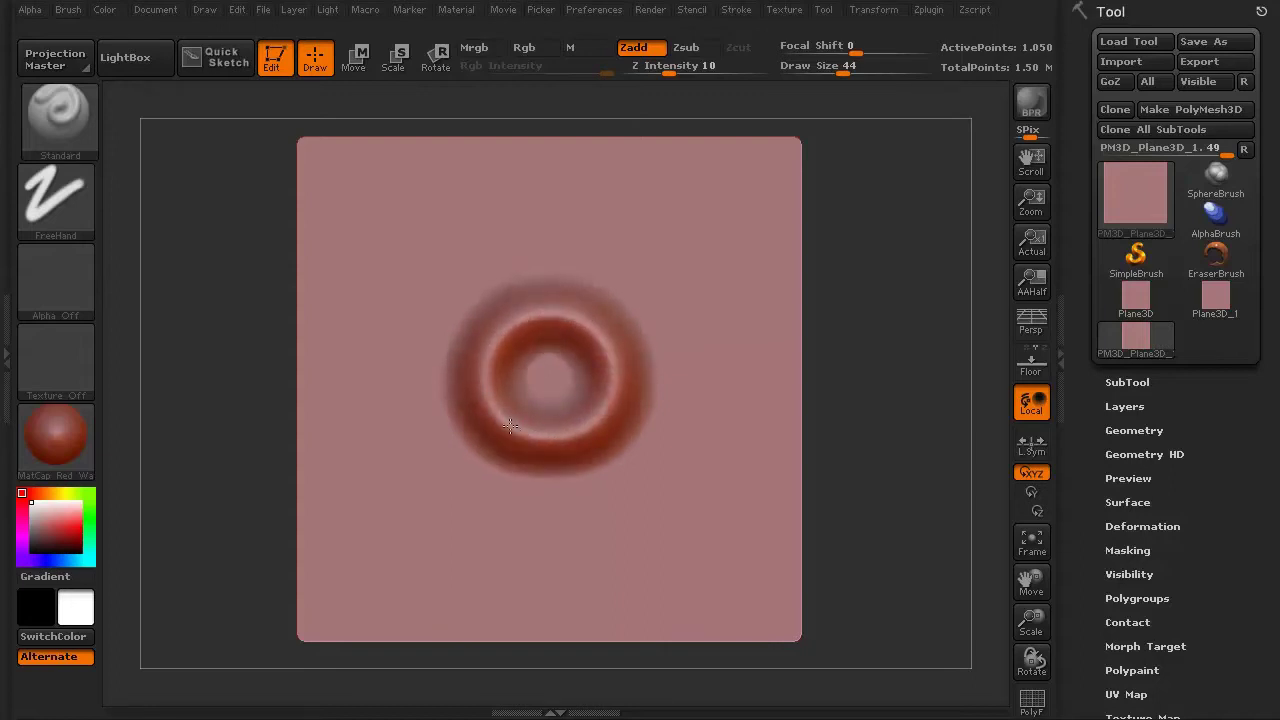
{"action": "left_click_drag", "start_coordinate": [489, 337], "coordinate": [508, 290]}
{"action": "mouse_move", "coordinate": [545, 369]}
{"action": "left_mouse_down"}
{"action": "mouse_move", "coordinate": [534, 379]}
{"action": "mouse_move", "coordinate": [551, 387]}
{"action": "left_mouse_up"}
{"action": "left_click", "coordinate": [66, 115]}
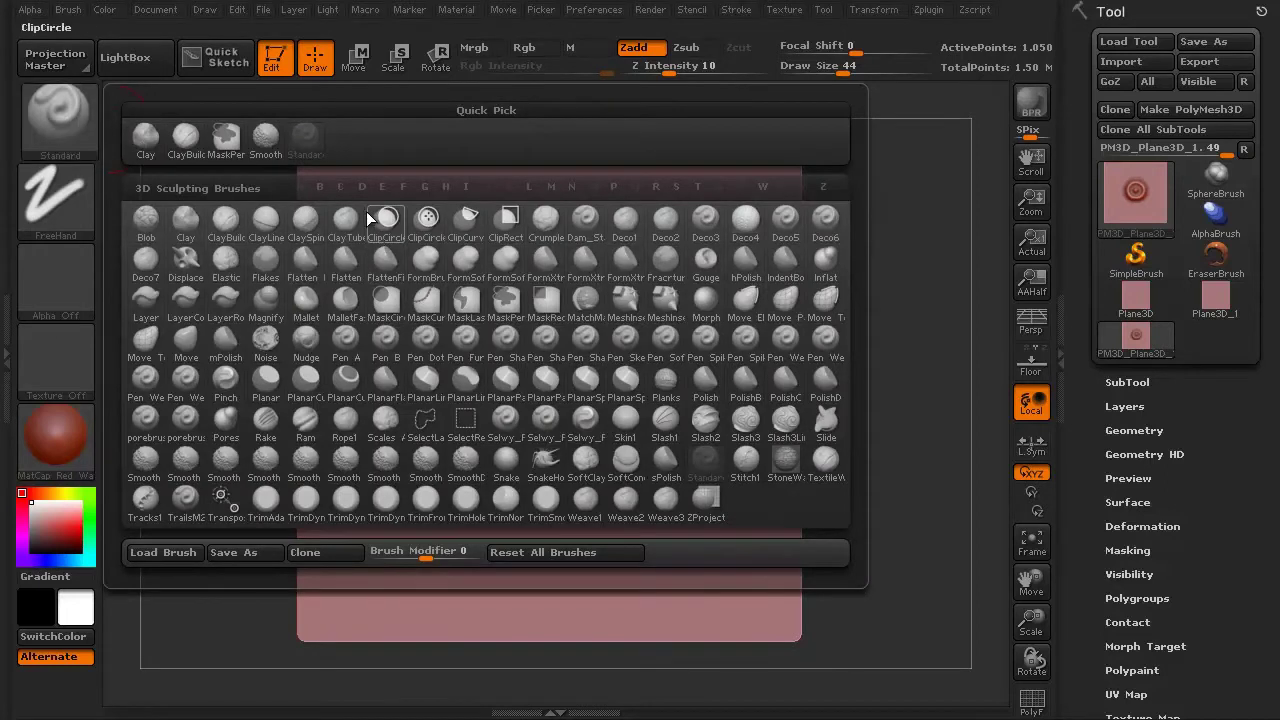
{"action": "key", "text": "h"}
{"action": "key", "text": "p"}
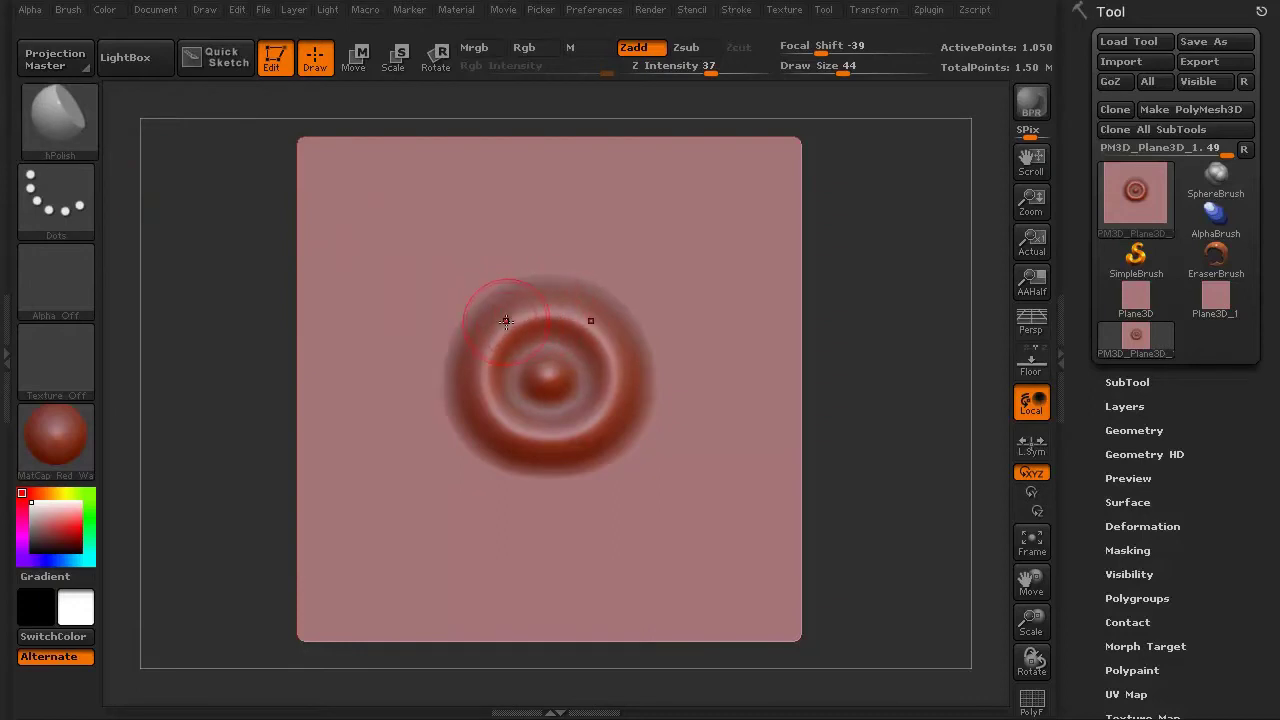
{"action": "mouse_move", "coordinate": [540, 315]}
{"action": "left_mouse_down"}
{"action": "mouse_move", "coordinate": [496, 341]}
{"action": "mouse_move", "coordinate": [485, 382]}
{"action": "mouse_move", "coordinate": [541, 435]}
{"action": "left_mouse_up"}
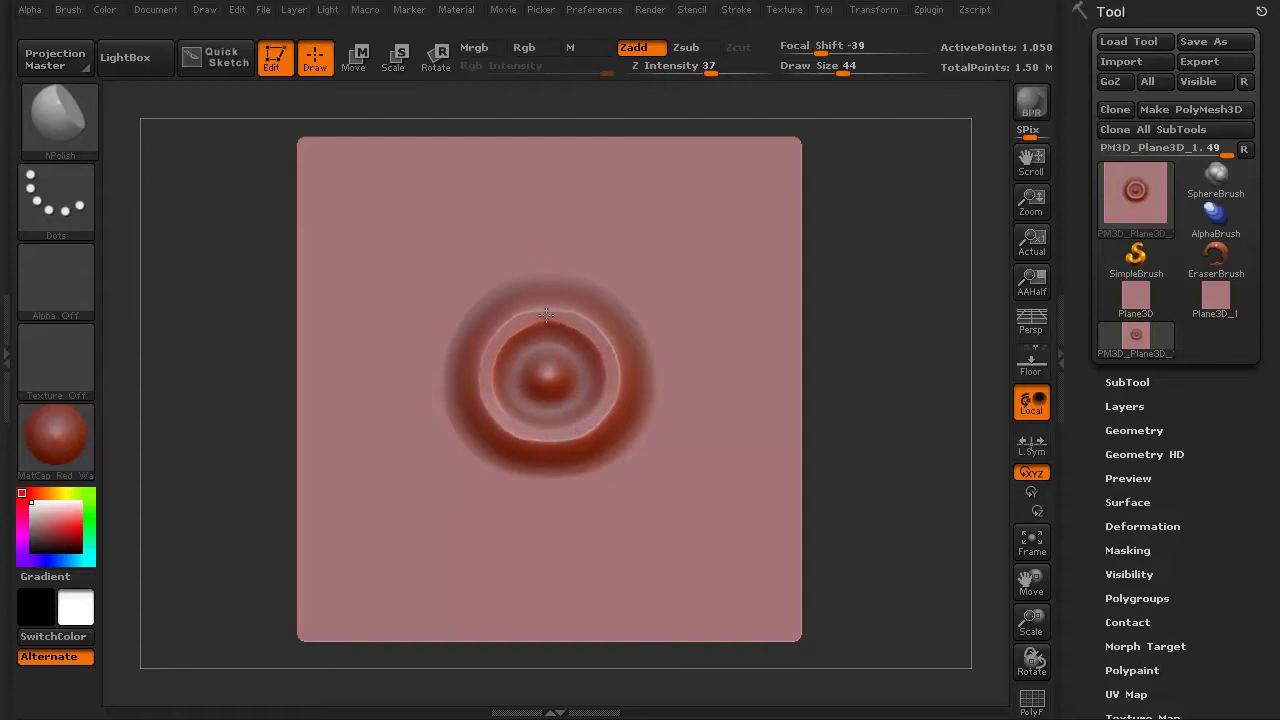
{"action": "left_click_drag", "start_coordinate": [552, 316], "coordinate": [568, 322]}
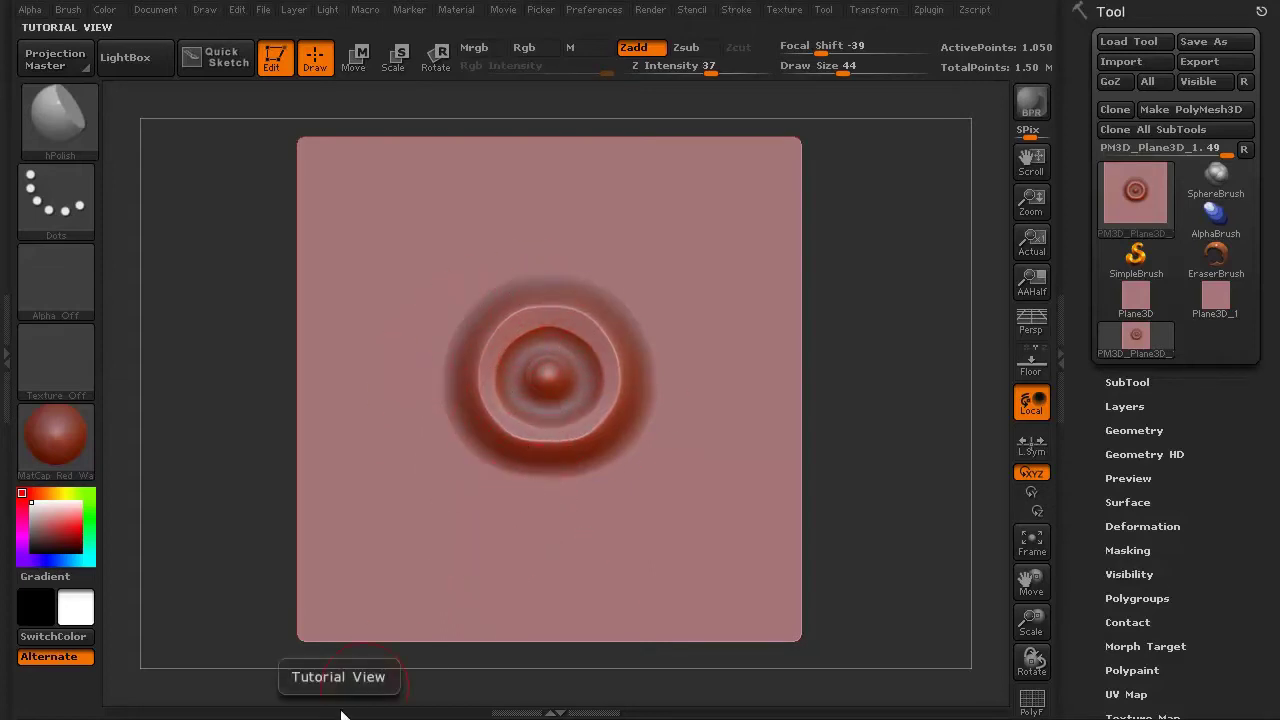
{"action": "left_click", "coordinate": [551, 376]}
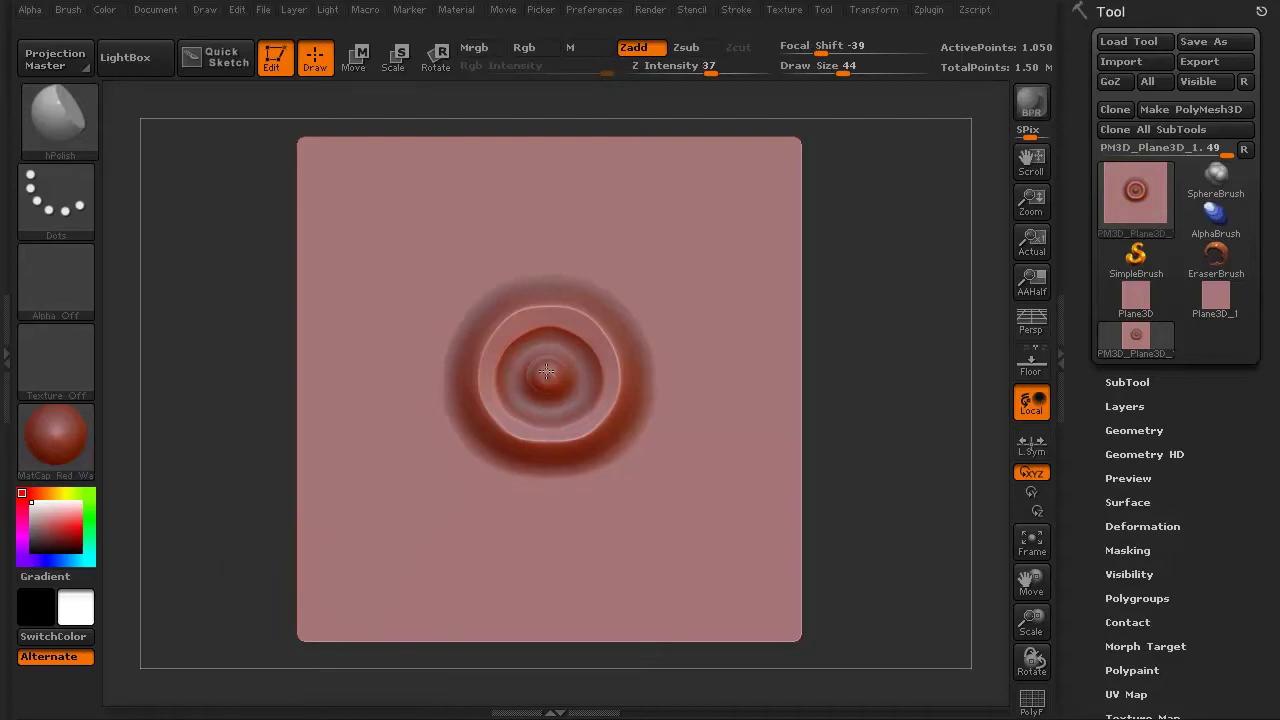
{"action": "mouse_move", "coordinate": [551, 378]}
{"action": "left_mouse_down"}
{"action": "mouse_move", "coordinate": [555, 328]}
{"action": "mouse_move", "coordinate": [575, 339]}
{"action": "mouse_move", "coordinate": [572, 383]}
{"action": "mouse_move", "coordinate": [566, 372]}
{"action": "mouse_move", "coordinate": [555, 389]}
{"action": "mouse_move", "coordinate": [544, 336]}
{"action": "left_mouse_up"}
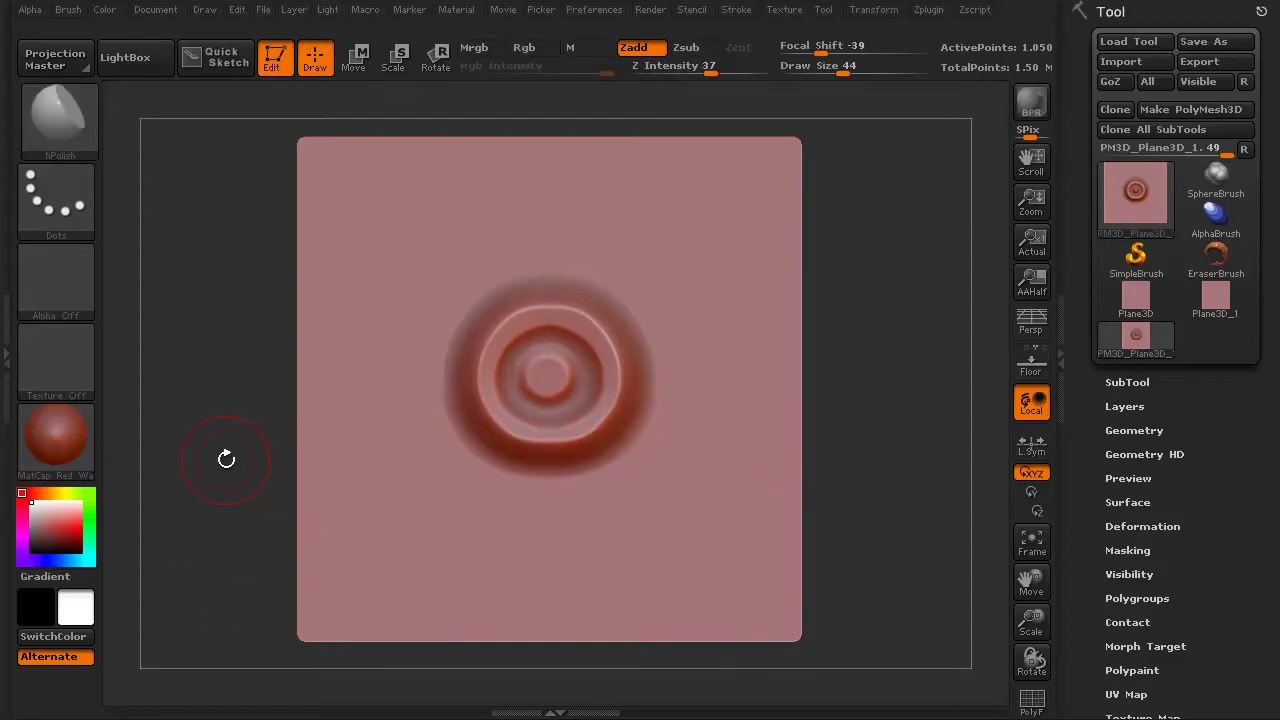
{"action": "mouse_move", "coordinate": [223, 451]}
{"action": "left_mouse_down", "text": "alt"}
{"action": "mouse_move", "coordinate": [223, 500]}
{"action": "mouse_move", "coordinate": [194, 491]}
{"action": "mouse_move", "coordinate": [181, 467]}
{"action": "left_mouse_up", "text": "alt"}
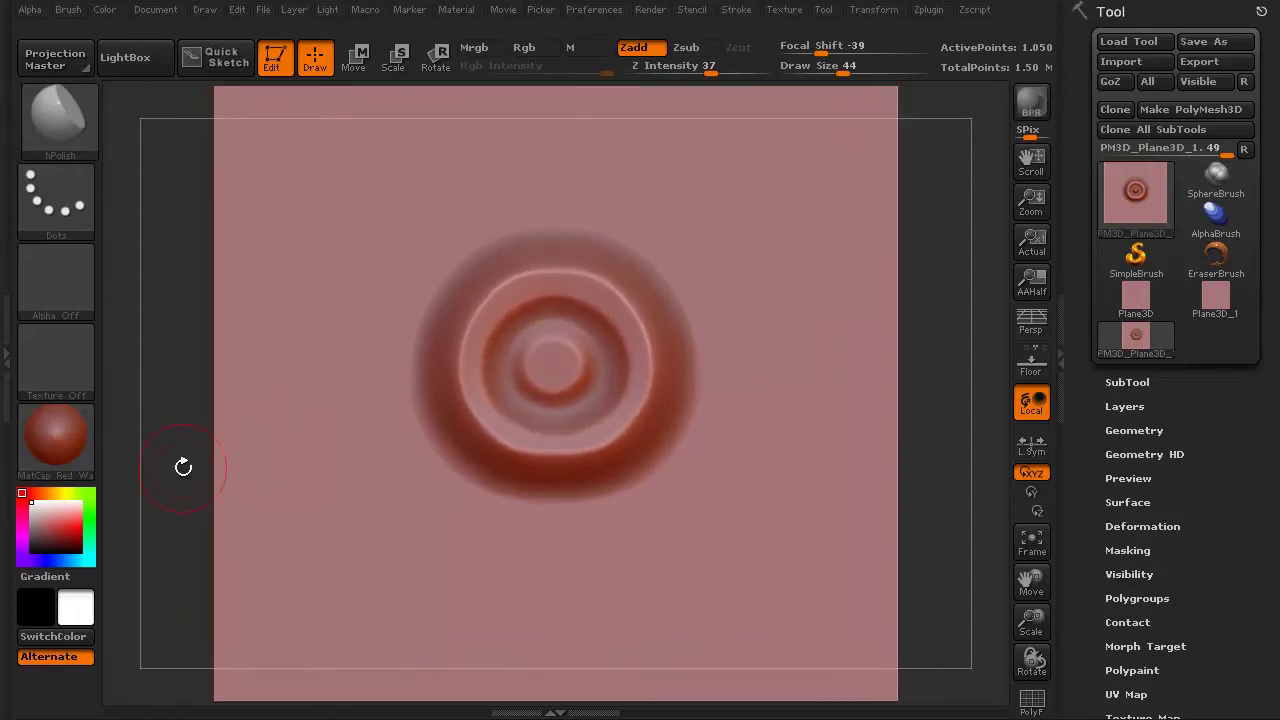
{"action": "left_click_drag", "start_coordinate": [182, 435], "coordinate": [250, 361], "text": "alt"}
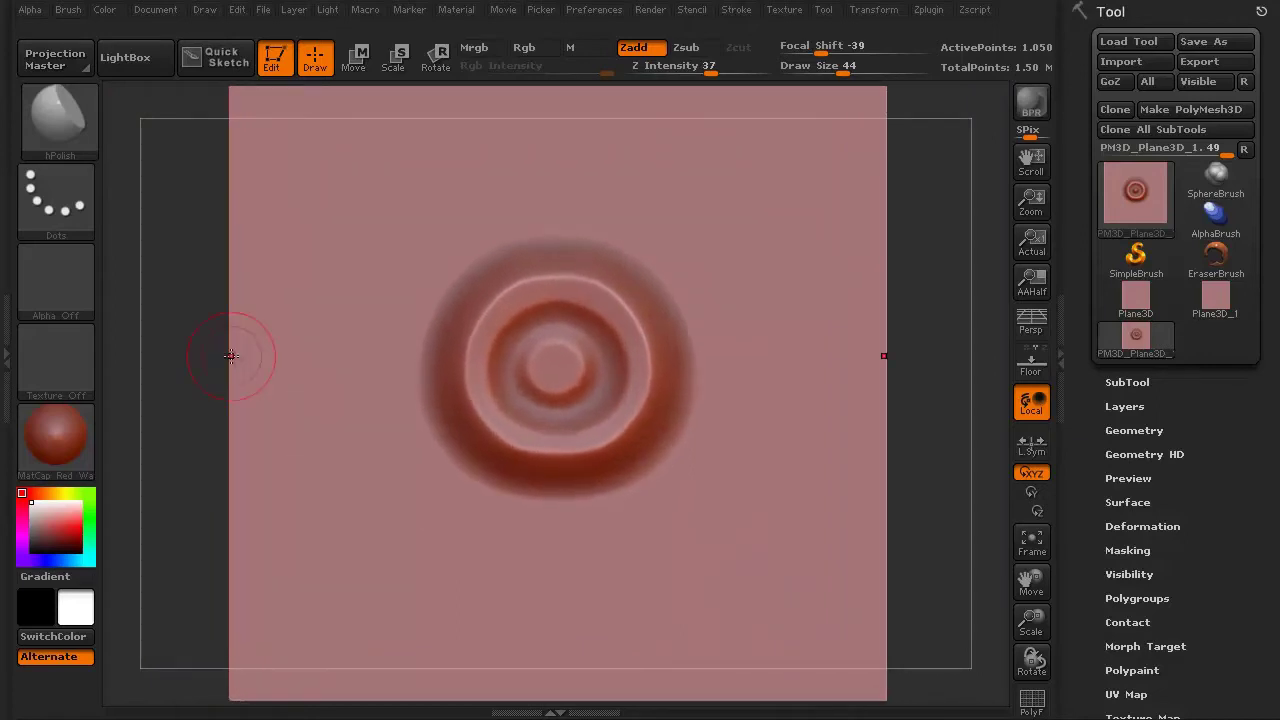
Capture the ring sculpt as the new ZGrab01 alpha using Alpha > Transfer > GrabDoc
{"action": "left_click", "coordinate": [38, 13]}
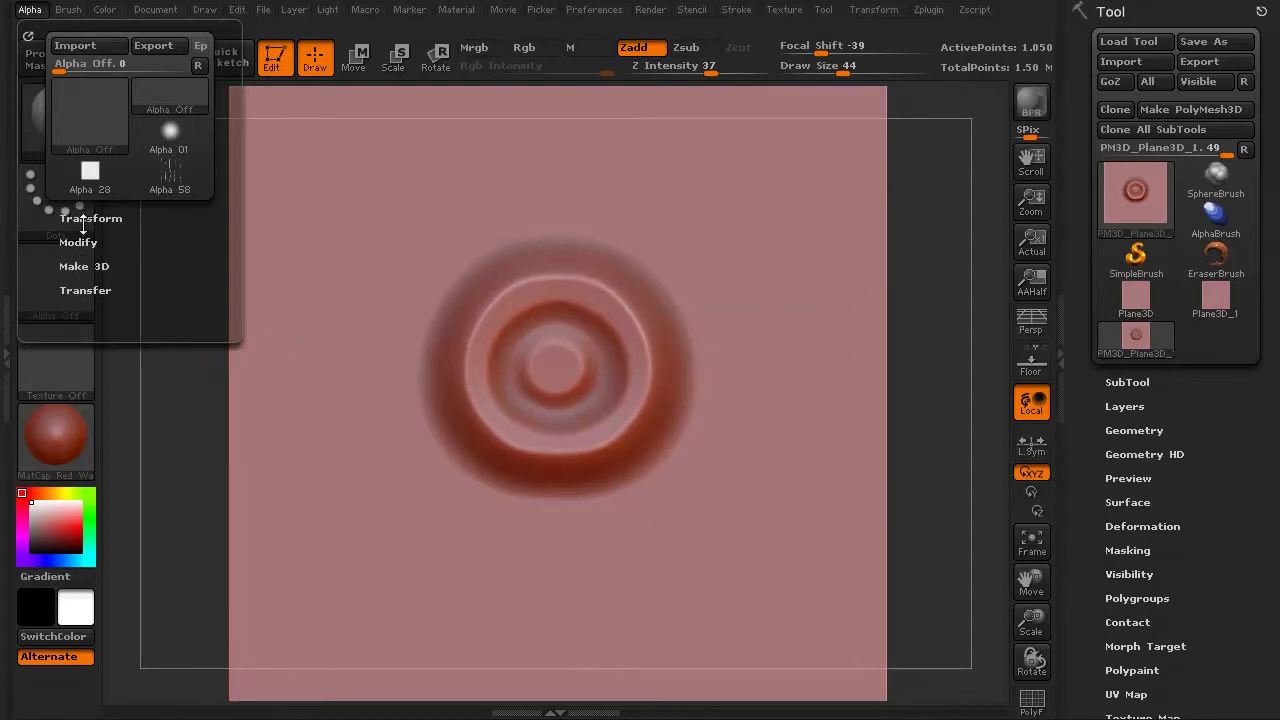
{"action": "left_click", "coordinate": [85, 290]}
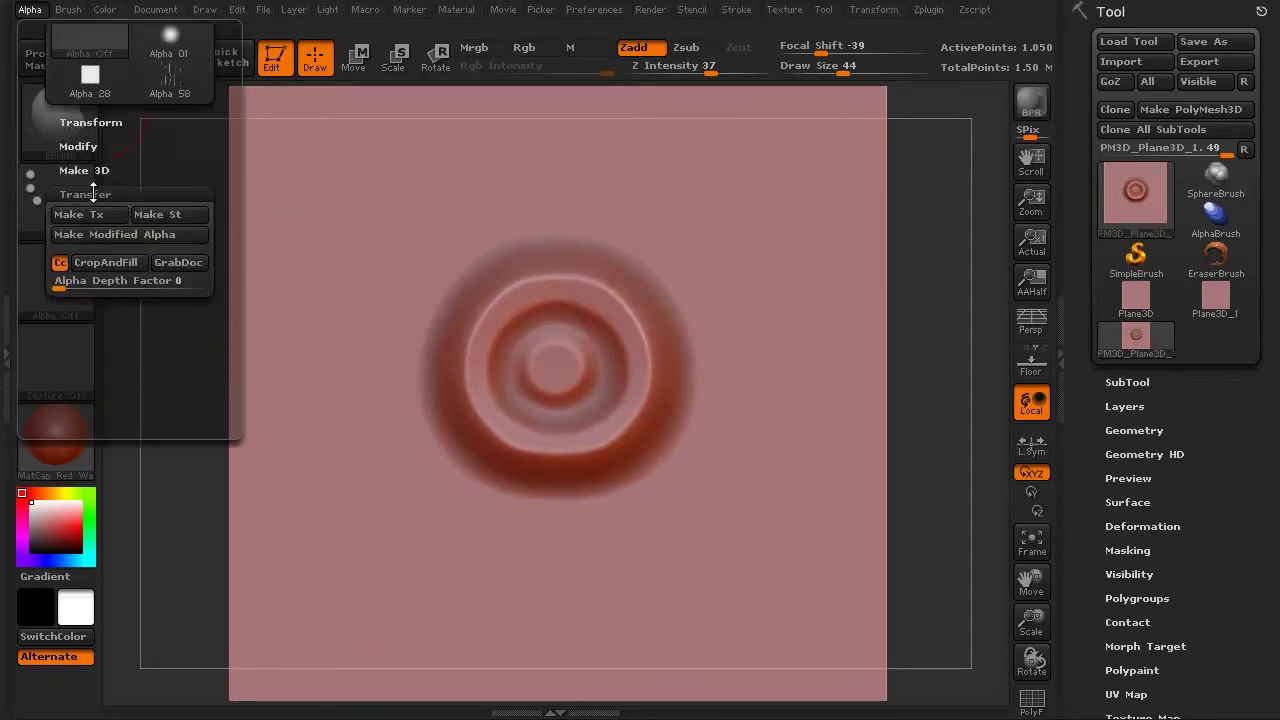
{"action": "left_click", "coordinate": [174, 262]}
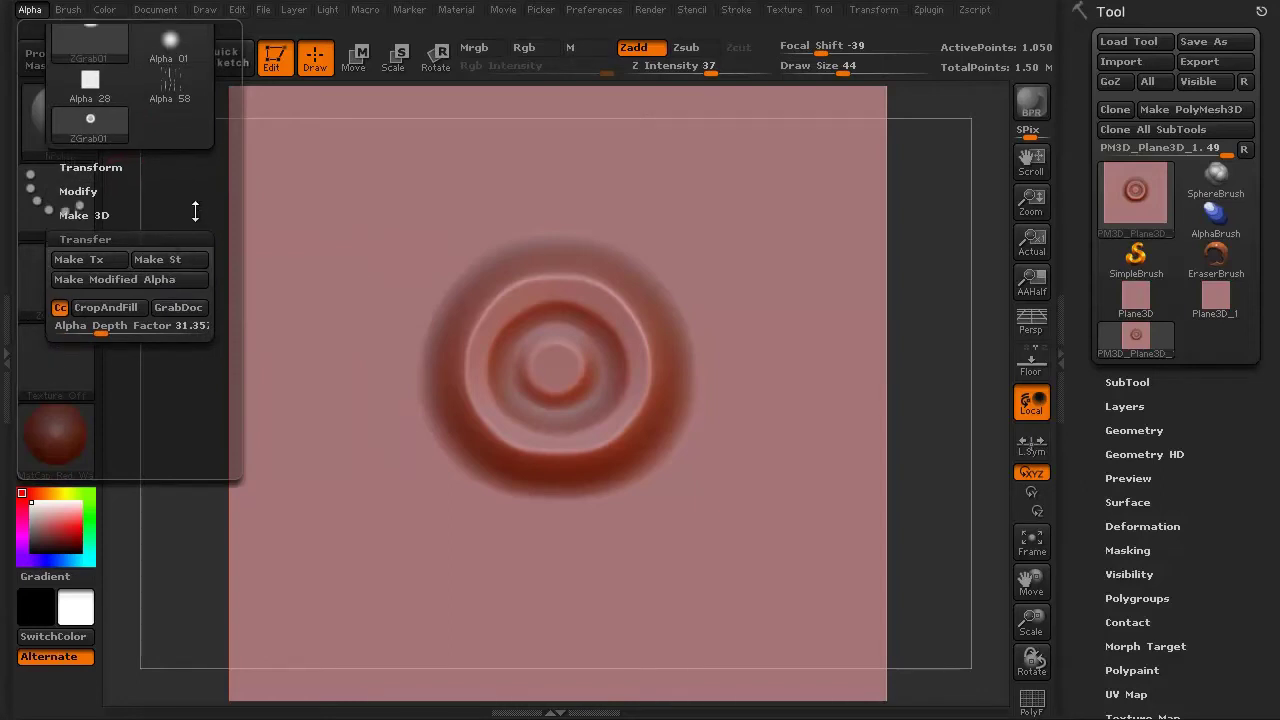
{"action": "left_click_drag", "start_coordinate": [195, 211], "coordinate": [204, 280]}
Select the Standard brush from the Brush palette
{"action": "mouse_move", "coordinate": [96, 111]}
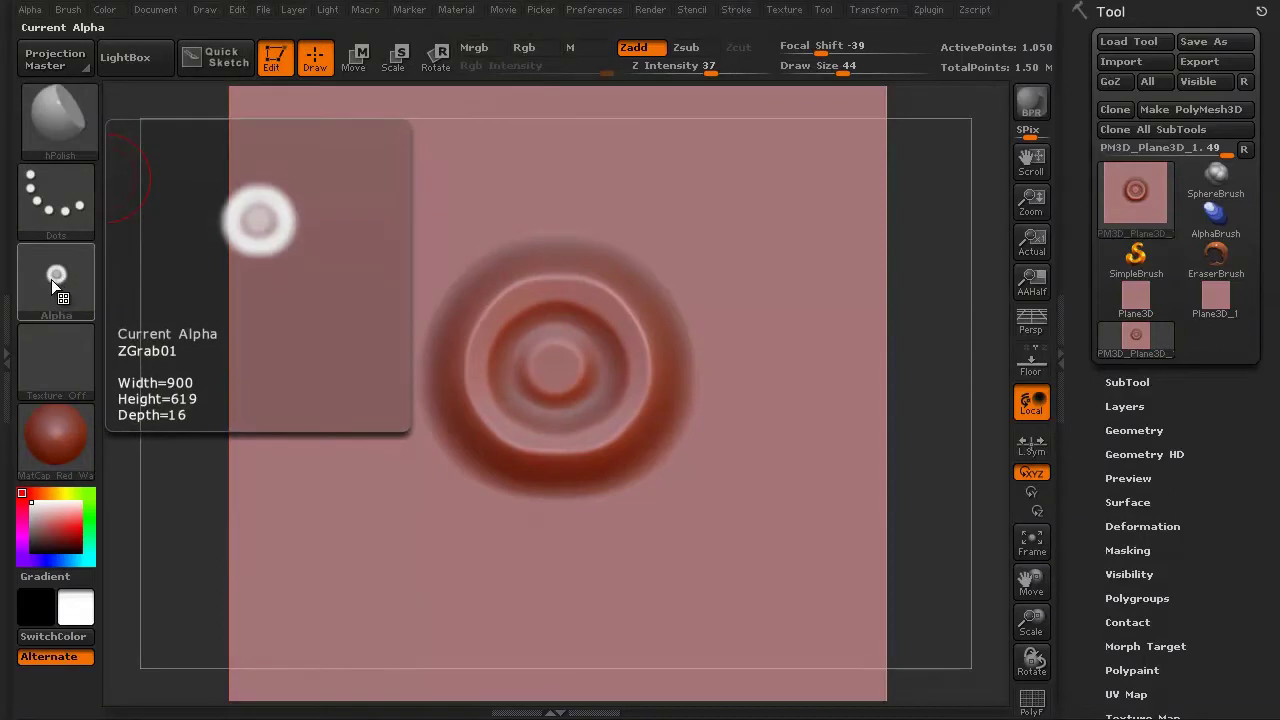
{"action": "mouse_move", "coordinate": [59, 208]}
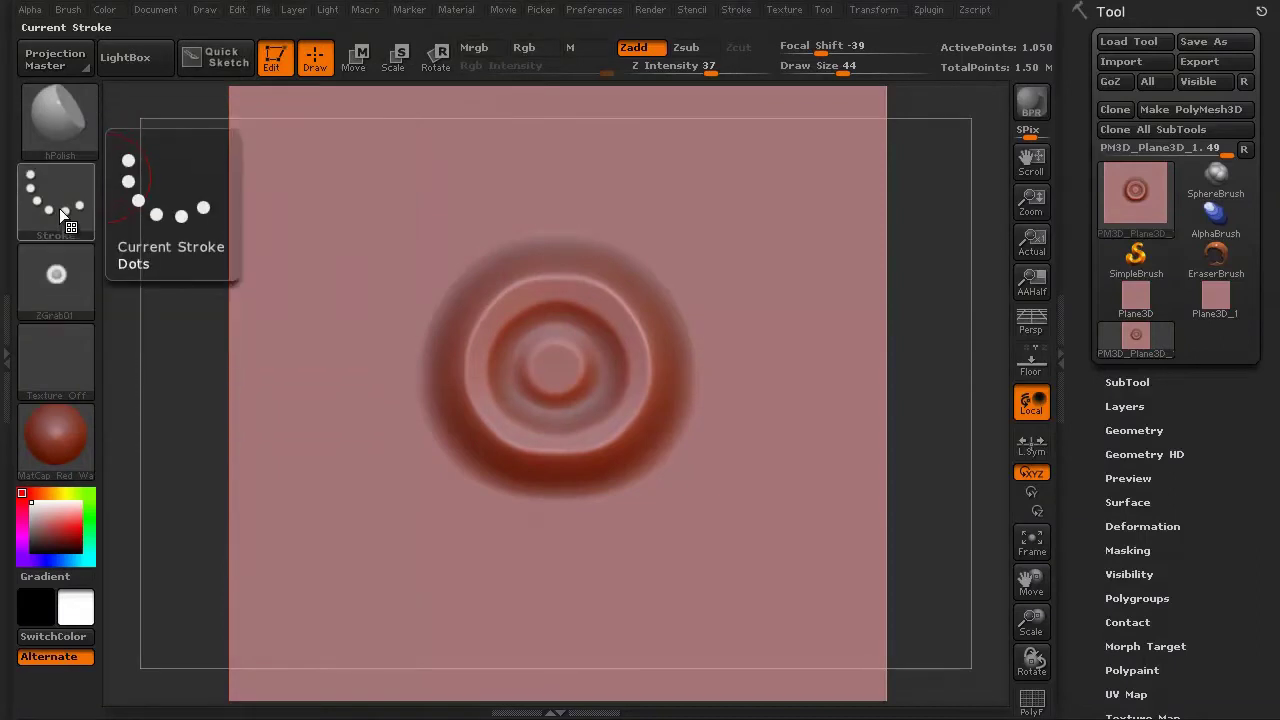
{"action": "left_click", "coordinate": [72, 136]}
{"action": "left_click", "coordinate": [335, 138]}
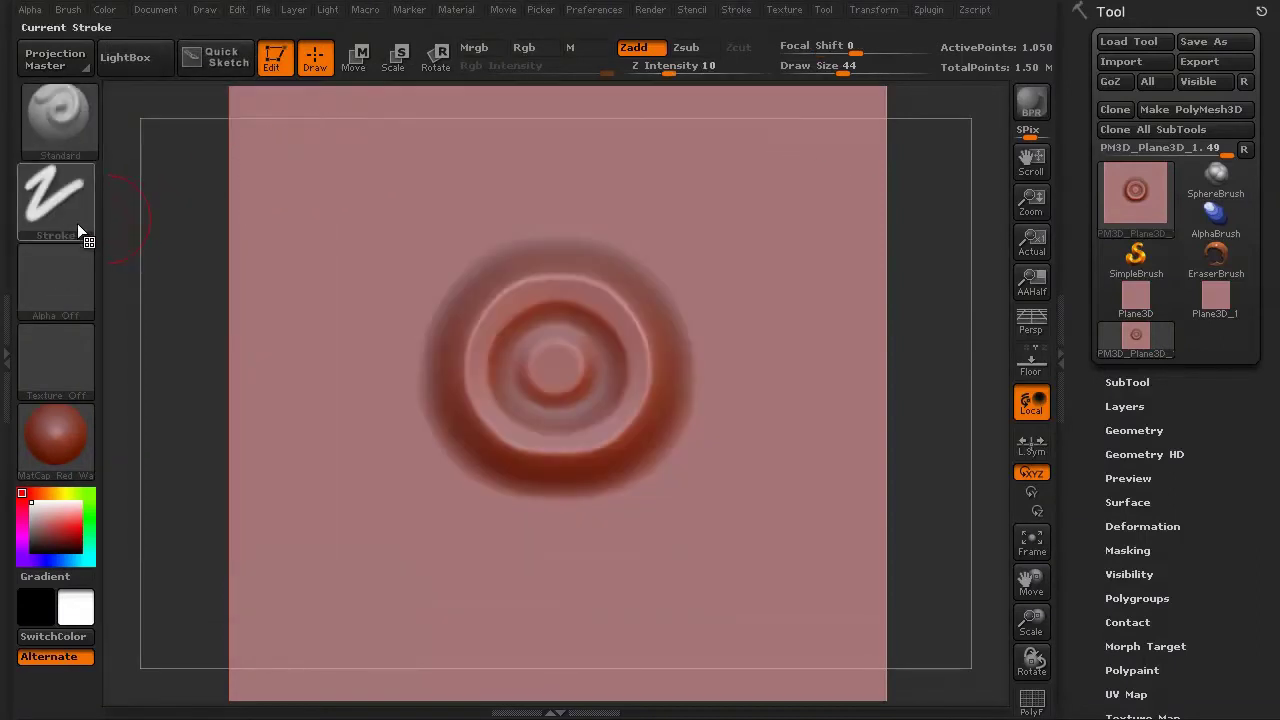
{"action": "left_click", "coordinate": [57, 208]}
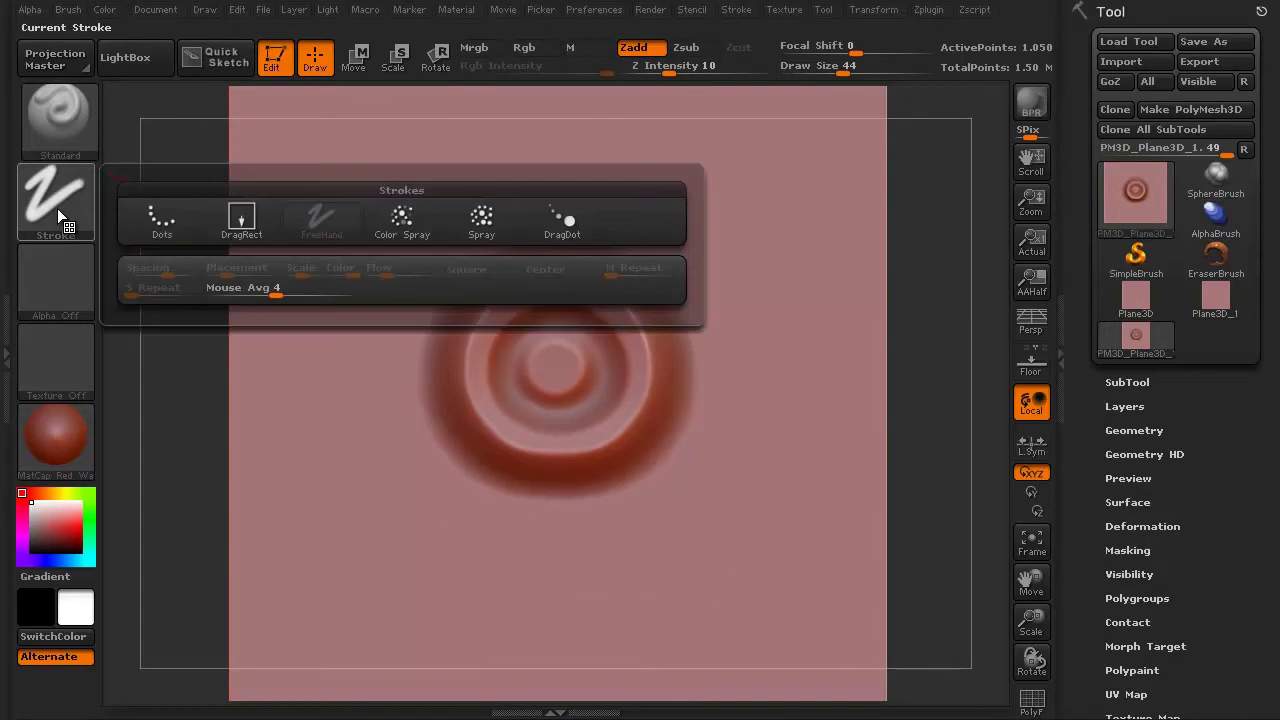
Set the DragRect stroke with the ZGrab01 alpha and undo a test stamp
{"action": "left_click", "coordinate": [236, 216]}
{"action": "left_click", "coordinate": [61, 278]}
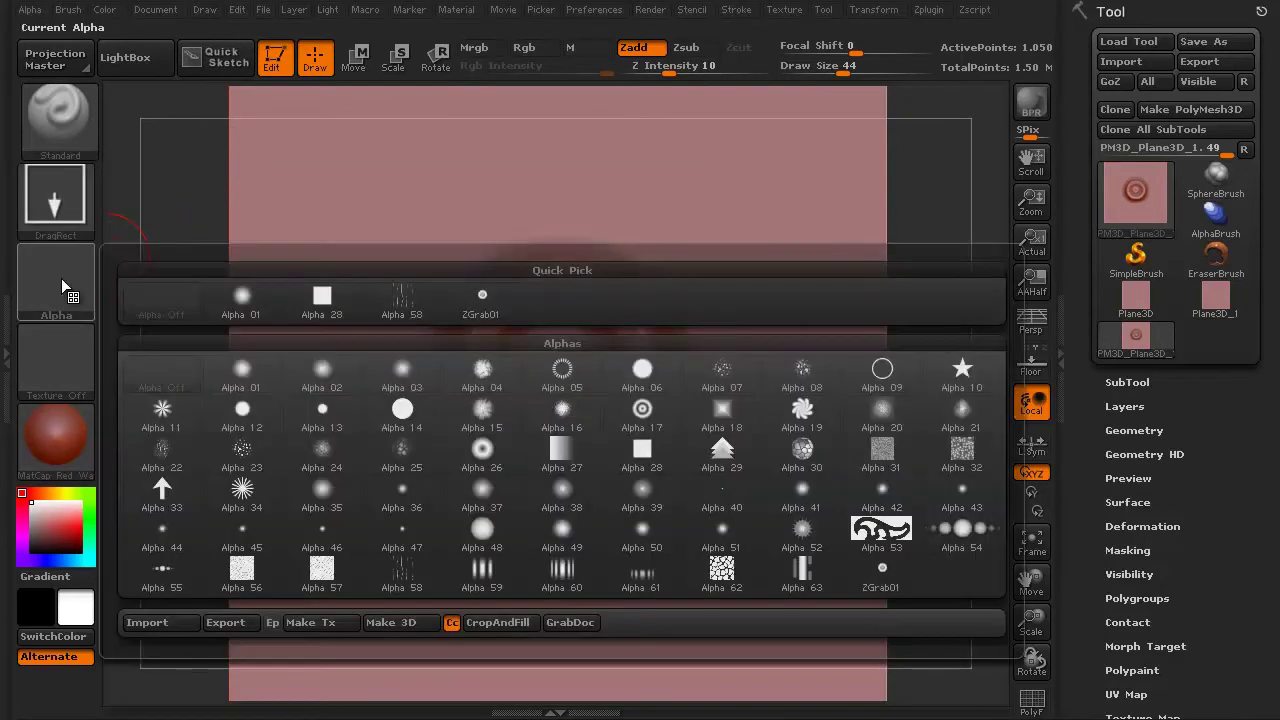
{"action": "left_click", "coordinate": [481, 300]}
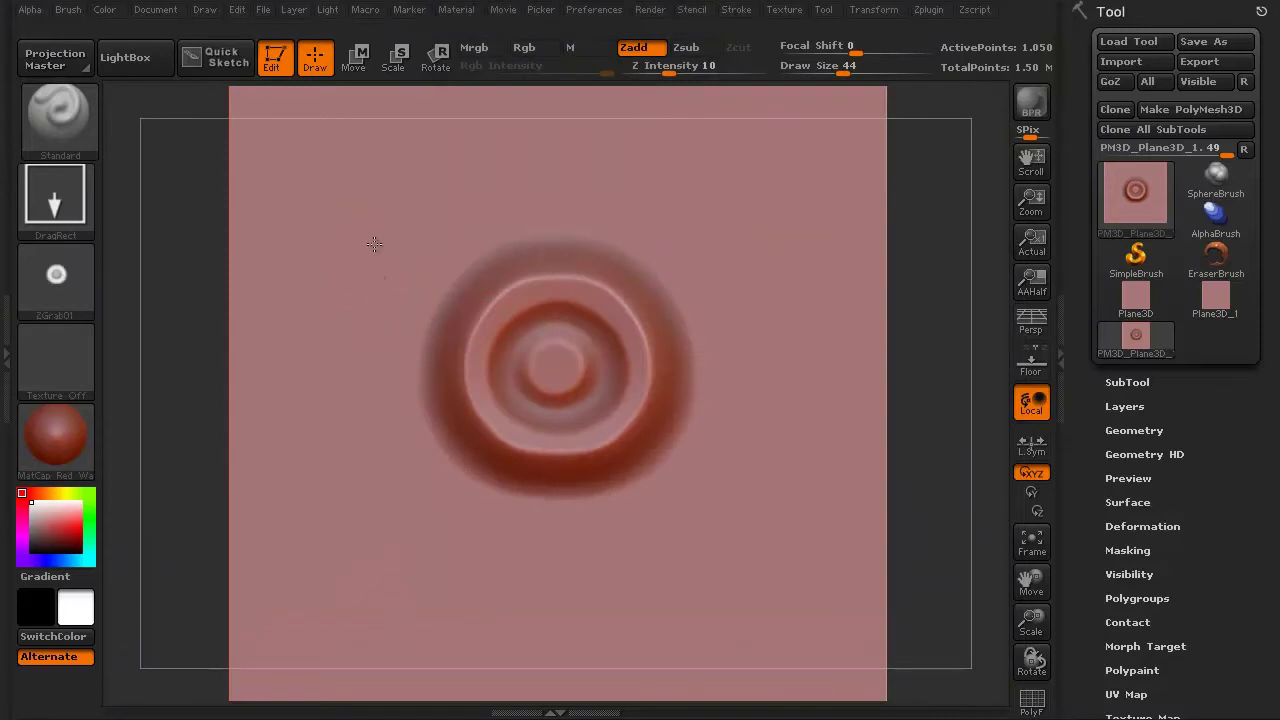
{"action": "mouse_move", "coordinate": [371, 243]}
{"action": "left_mouse_down"}
{"action": "mouse_move", "coordinate": [391, 631]}
{"action": "mouse_move", "coordinate": [380, 531]}
{"action": "mouse_move", "coordinate": [398, 470]}
{"action": "mouse_move", "coordinate": [430, 635]}
{"action": "left_mouse_up"}
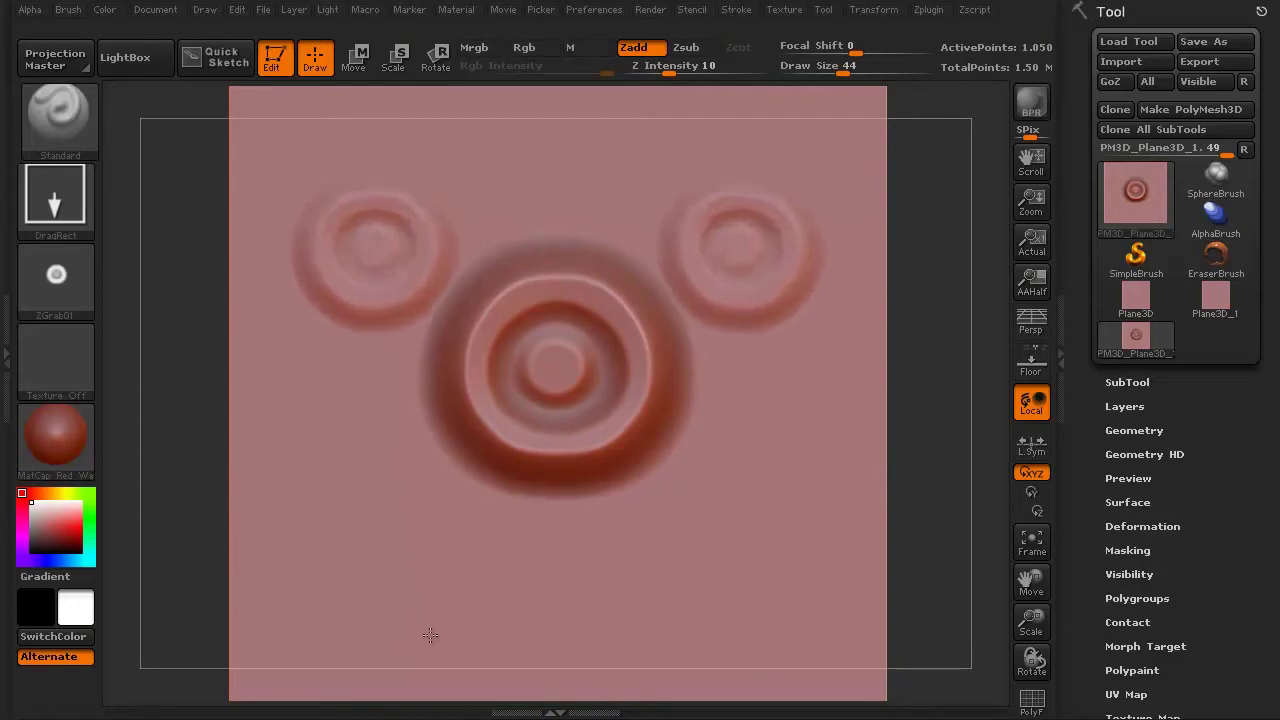
{"action": "key", "text": "ctrl+z"}
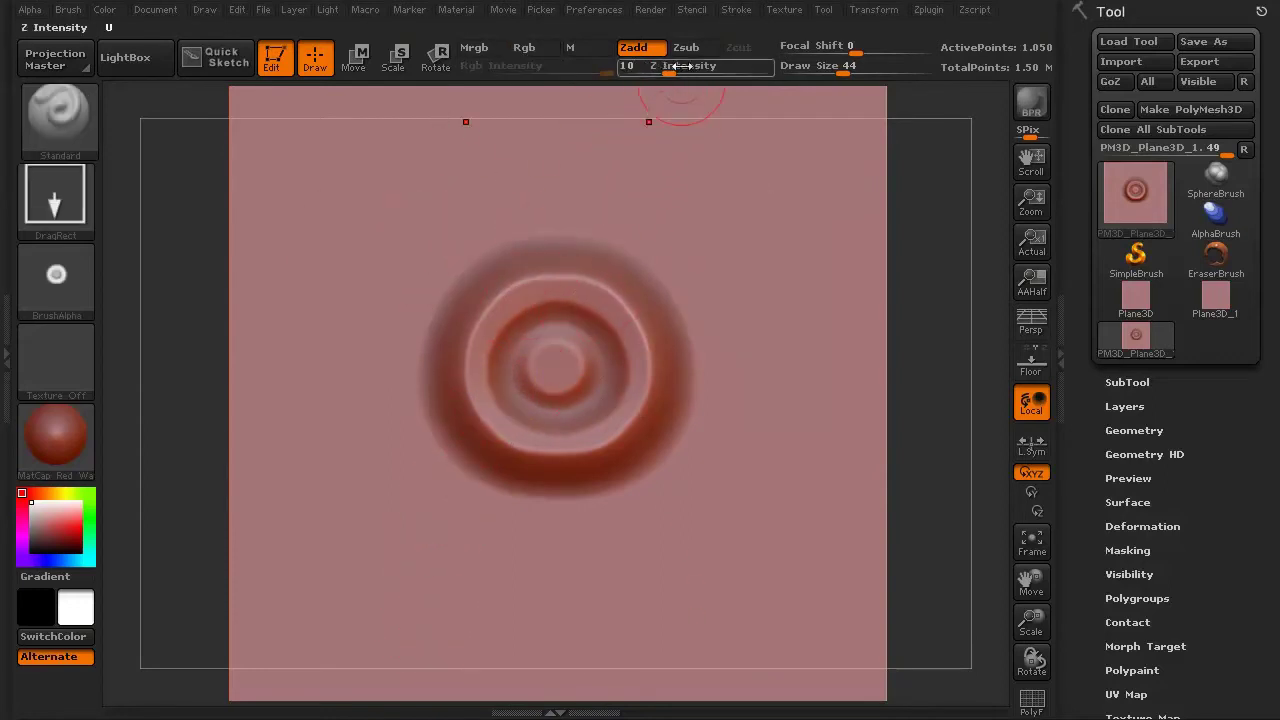
Set Z Intensity to 24, undo the mirrored test rings, and zoom out
{"action": "type", "text": "21"}
{"action": "key", "text": "Return"}
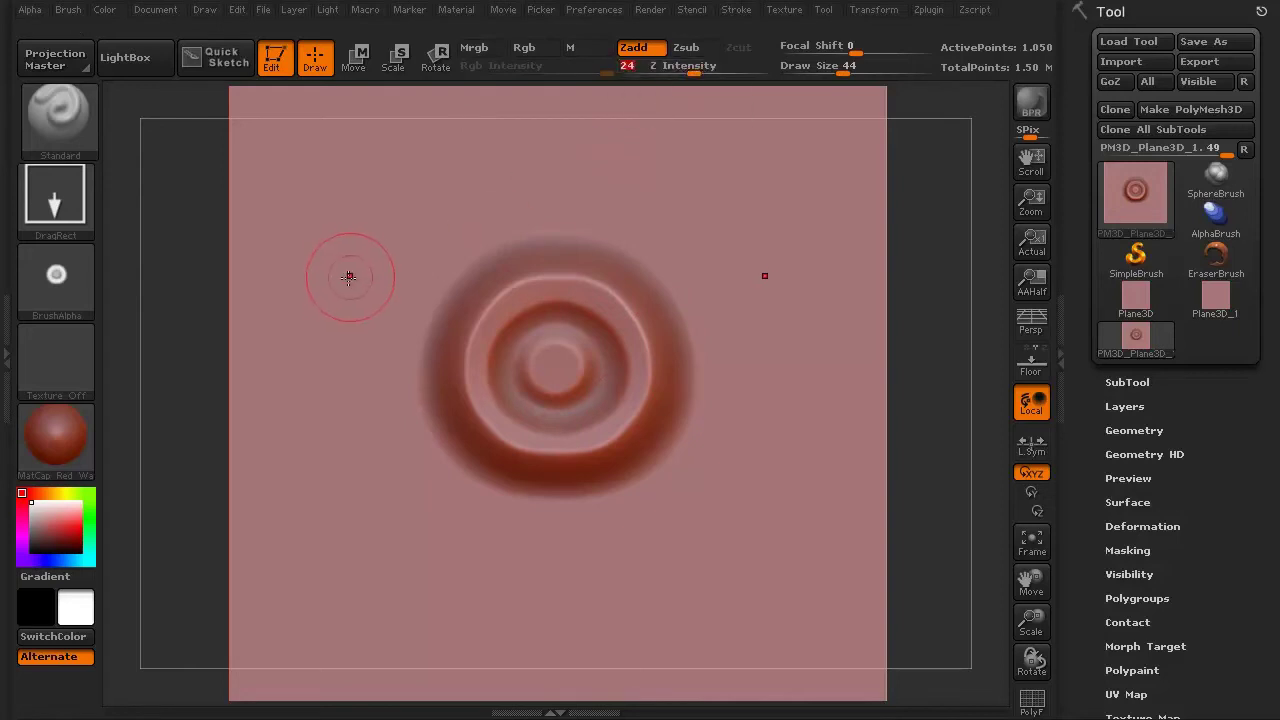
{"action": "left_click_drag", "start_coordinate": [363, 243], "coordinate": [401, 688]}
{"action": "key", "text": "ctrl+z"}
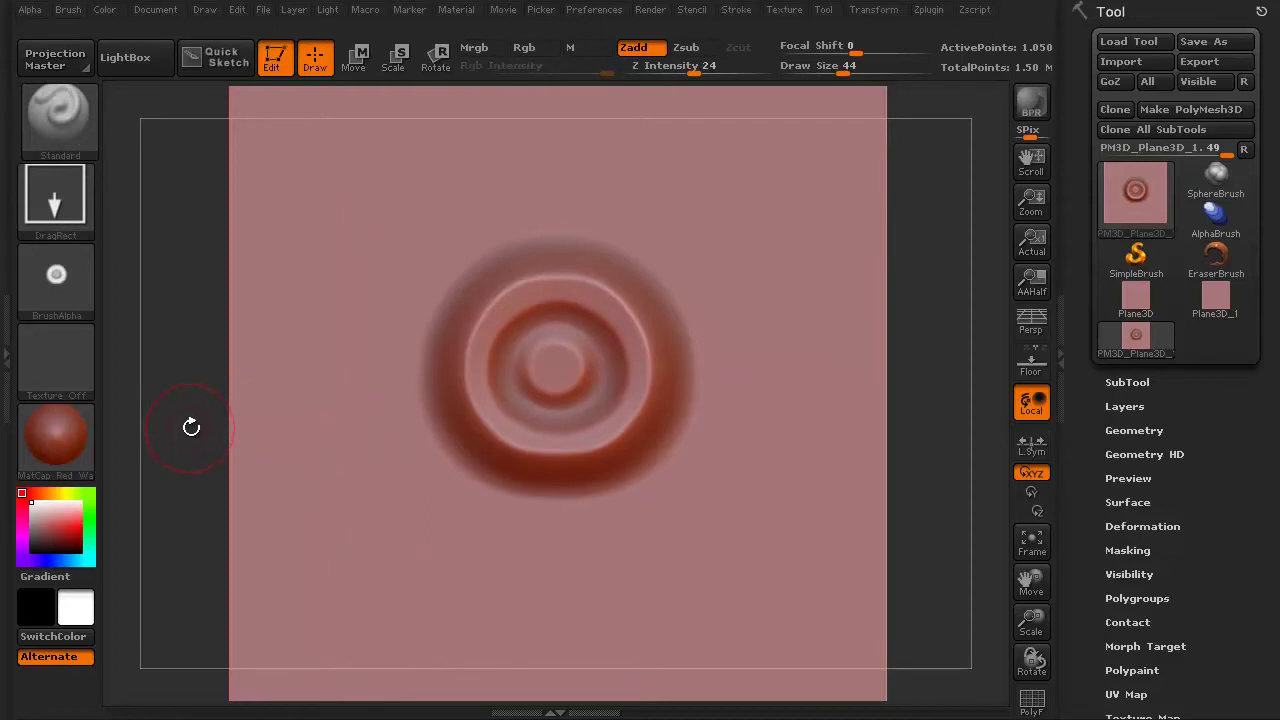
{"action": "left_click_drag", "start_coordinate": [191, 427], "coordinate": [175, 390], "text": "alt"}
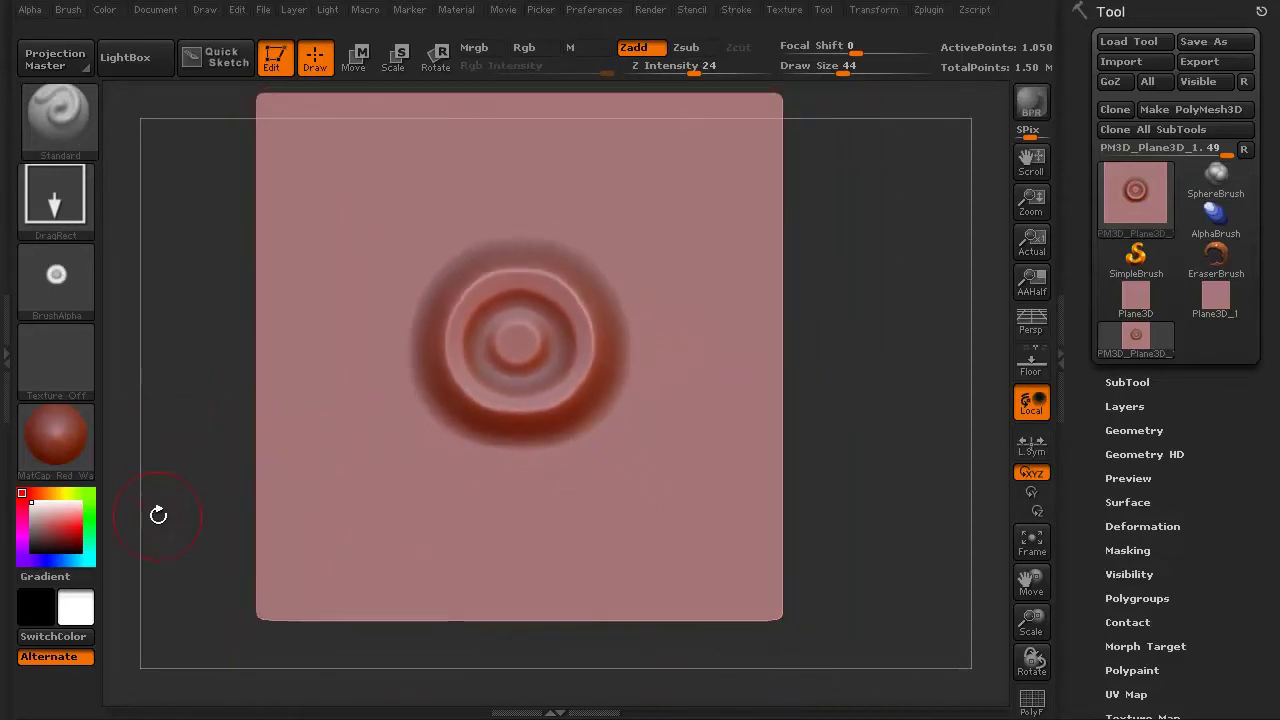
Switch to blank Plane3D_1, make it PM3D_Plane3D_2, and subdivide to about 1.05 million points
{"action": "left_click", "coordinate": [1212, 302]}
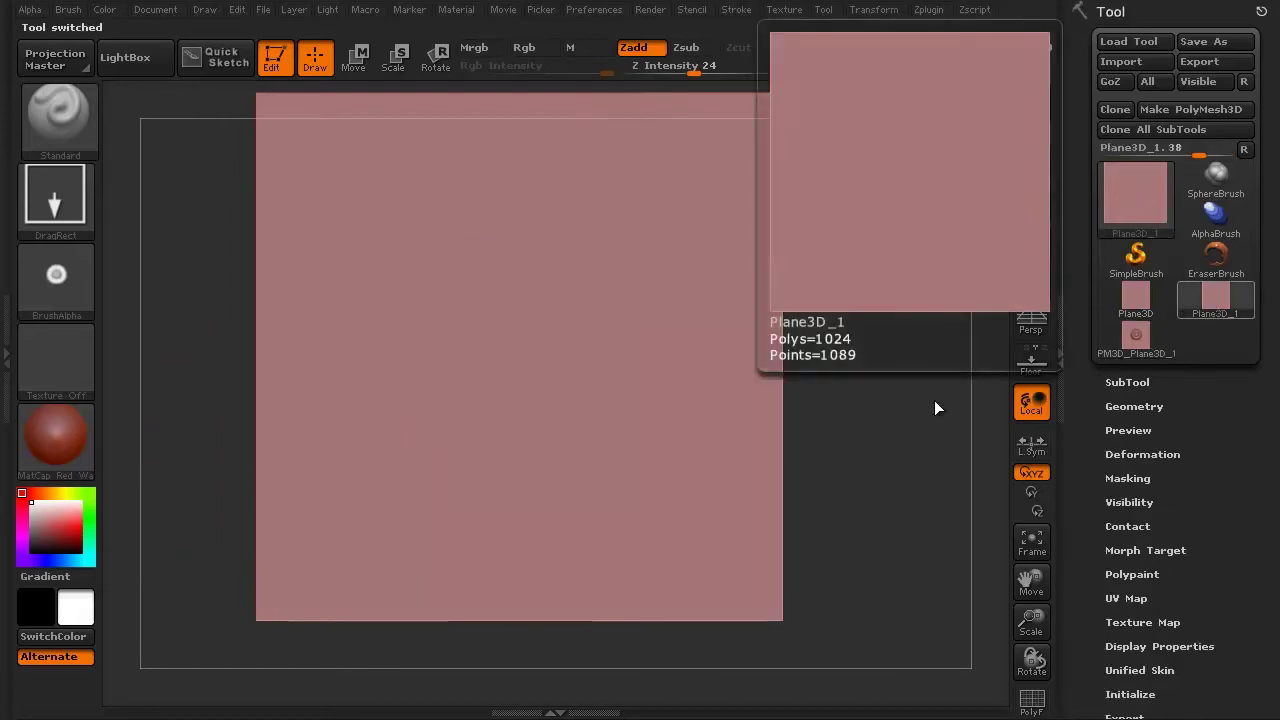
{"action": "left_click_drag", "start_coordinate": [194, 223], "coordinate": [218, 262], "text": "alt"}
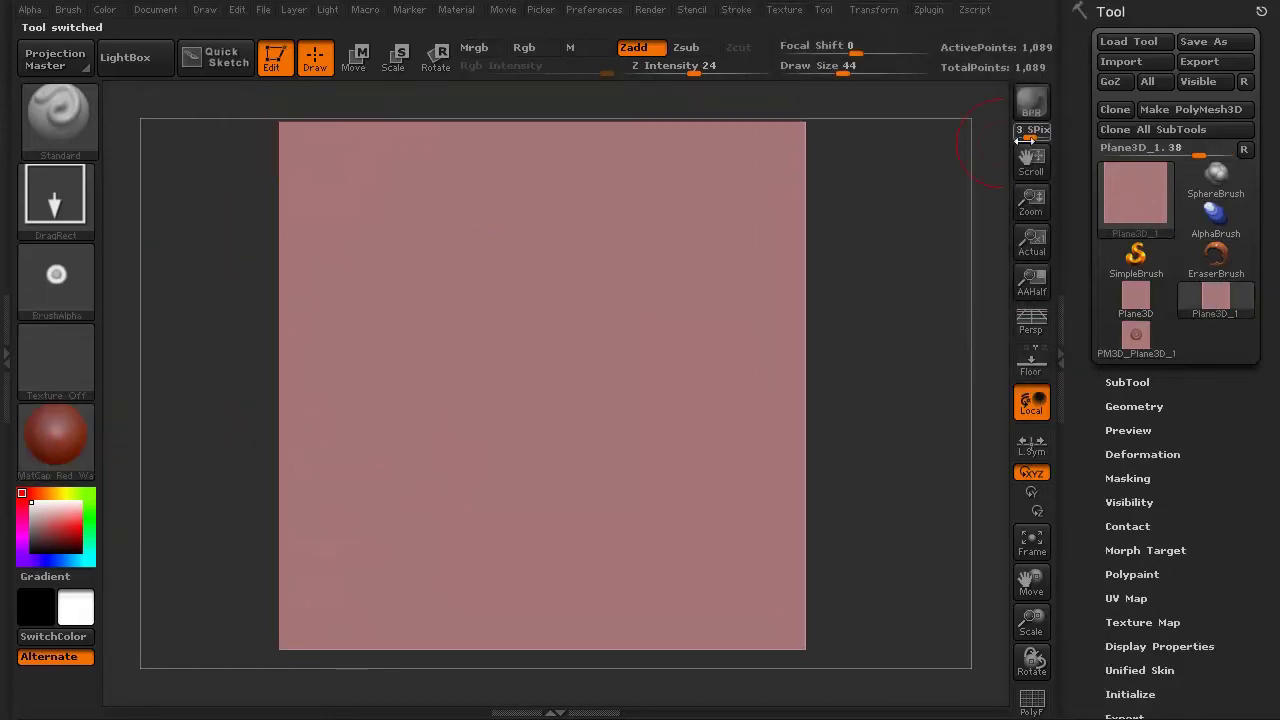
{"action": "left_click", "coordinate": [1167, 107]}
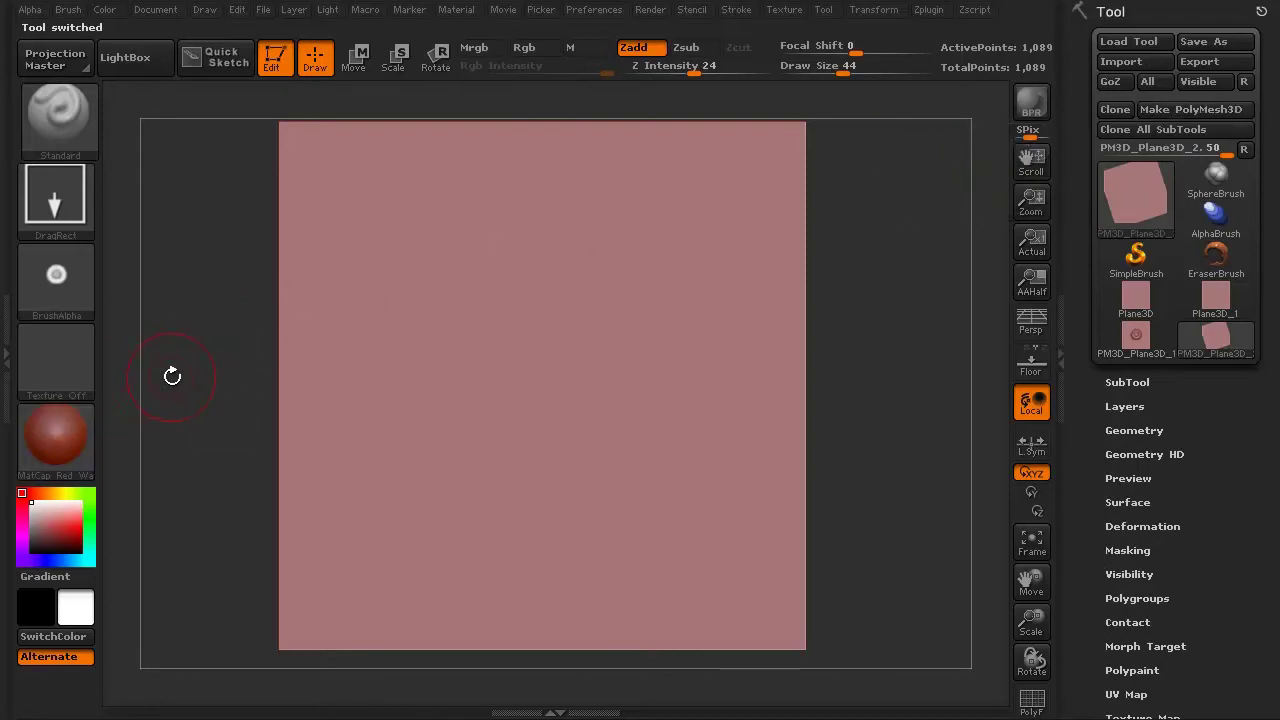
{"action": "key", "text": "ctrl+d"}
{"action": "key", "text": "ctrl+d"}
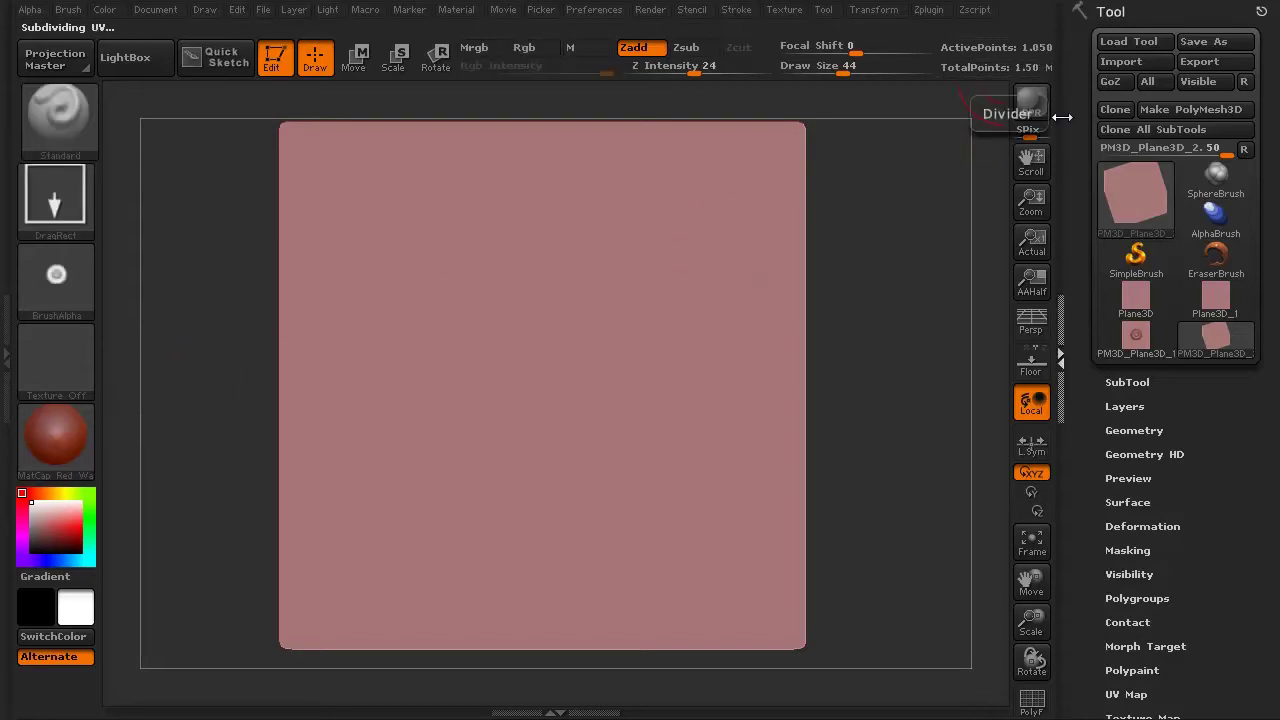
{"action": "key", "text": "Tab"}
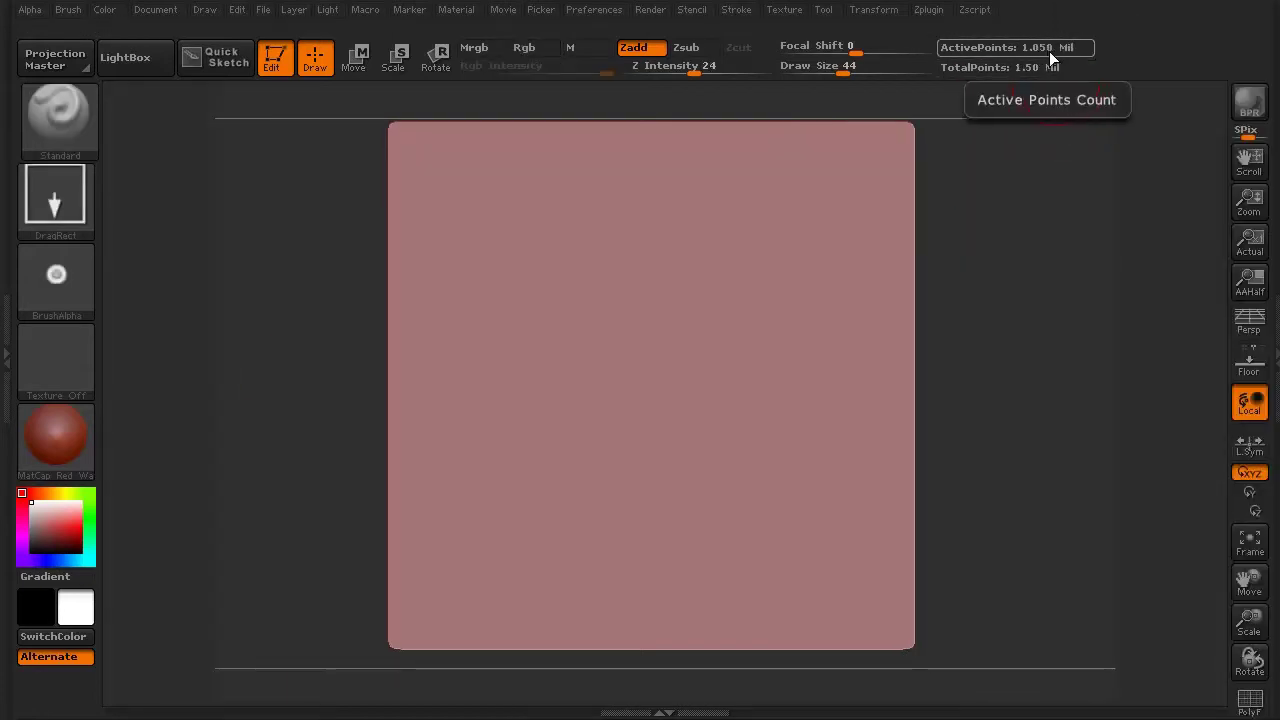
{"action": "left_click", "coordinate": [1274, 357]}
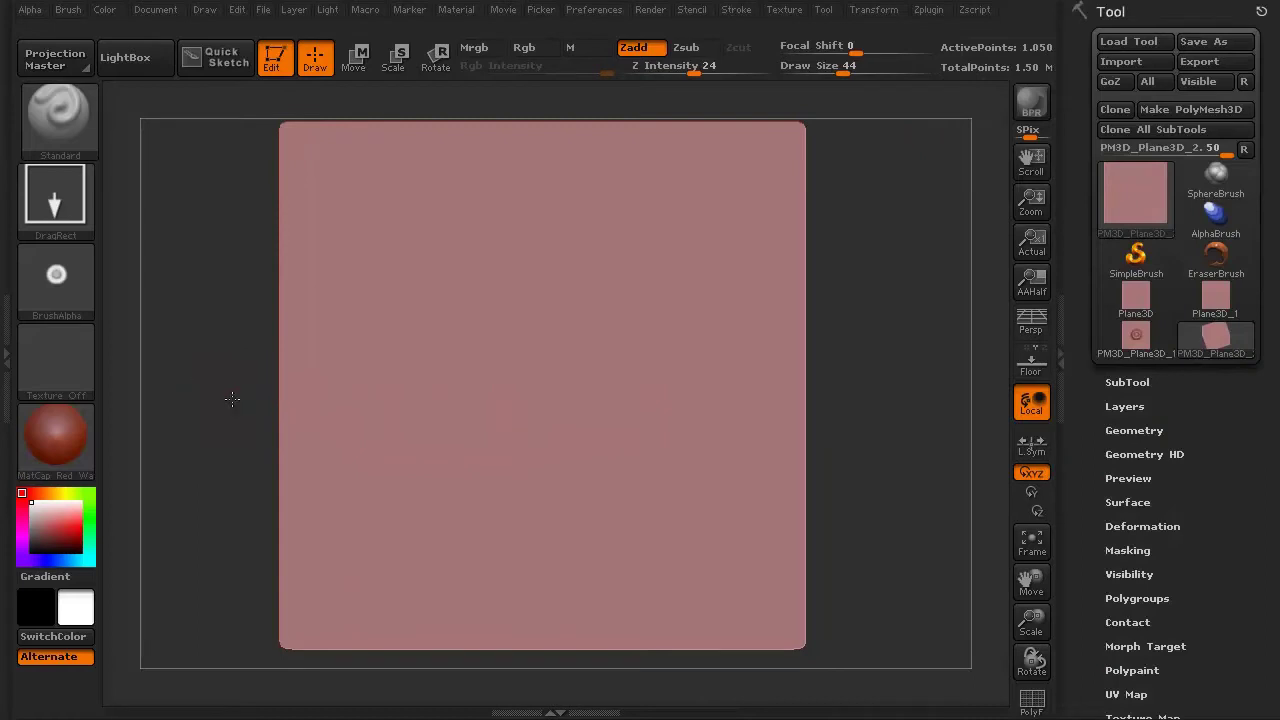
Stamp ZGrab01 rings at the centre, upper right, upper left, between them and right of centre
{"action": "left_click_drag", "start_coordinate": [232, 399], "coordinate": [233, 411], "text": "alt"}
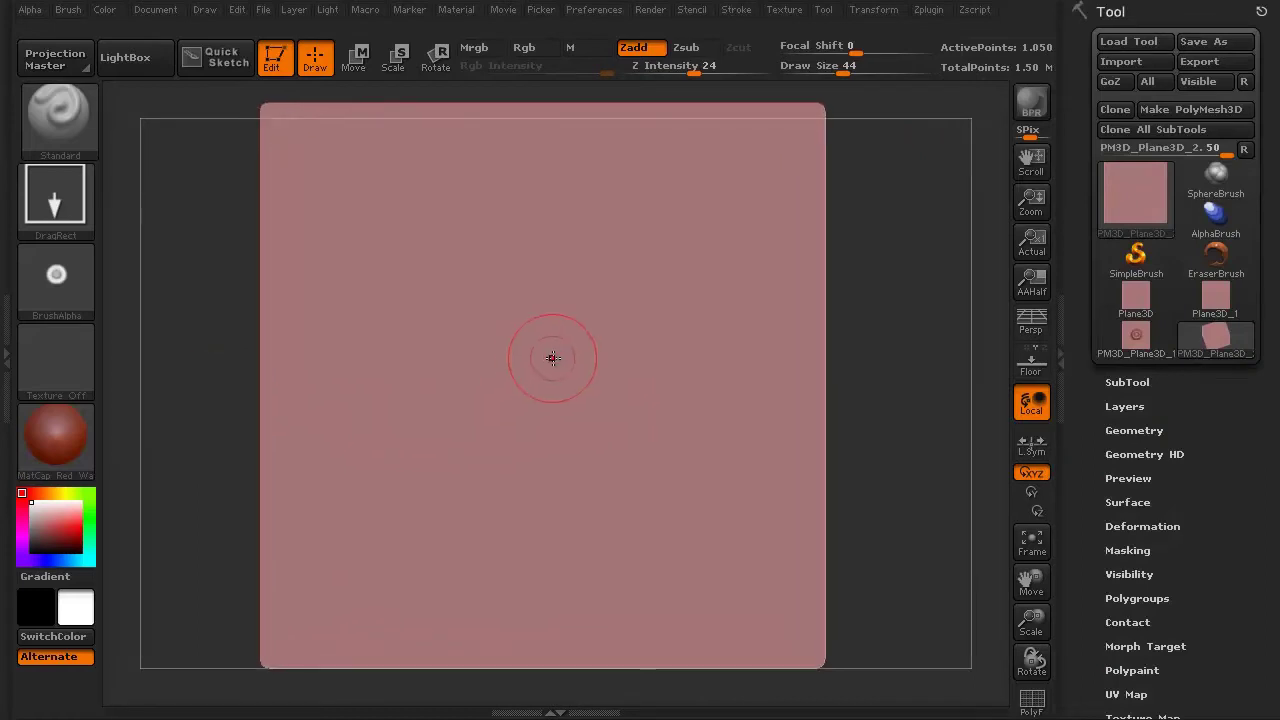
{"action": "mouse_move", "coordinate": [535, 392]}
{"action": "left_mouse_down"}
{"action": "mouse_move", "coordinate": [509, 451]}
{"action": "mouse_move", "coordinate": [470, 653]}
{"action": "left_mouse_up"}
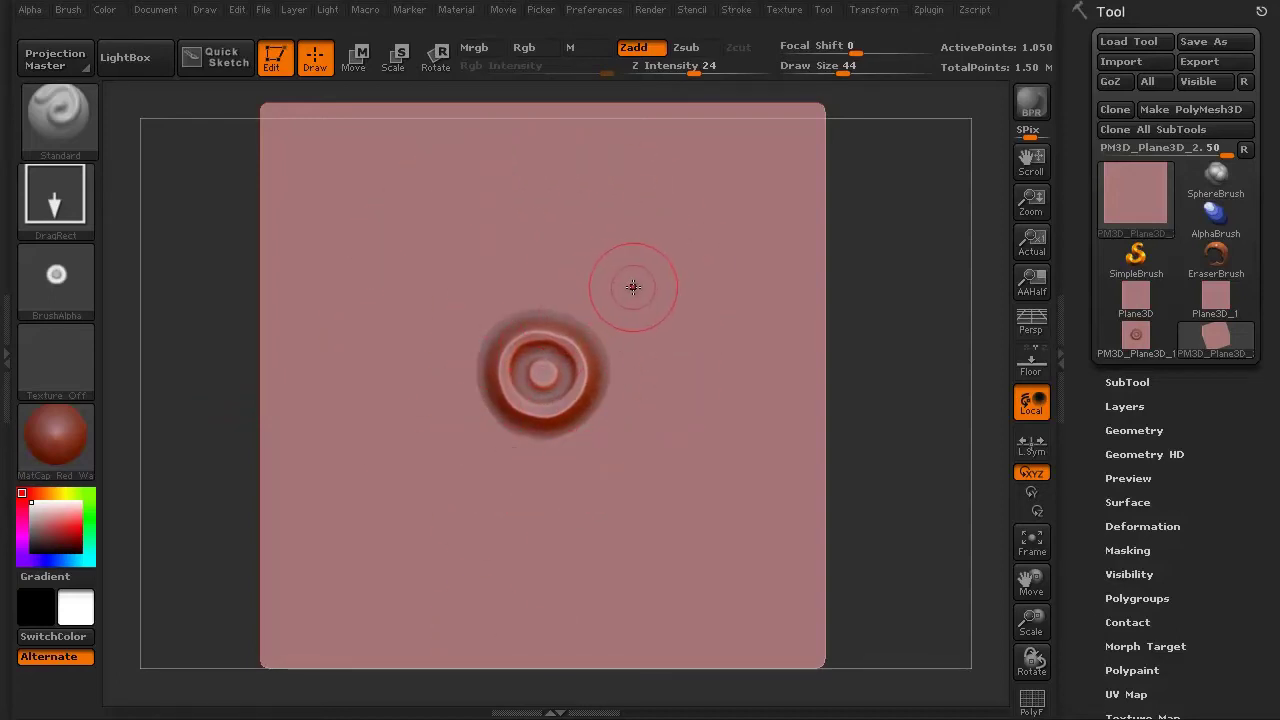
{"action": "left_click_drag", "start_coordinate": [642, 340], "coordinate": [618, 521]}
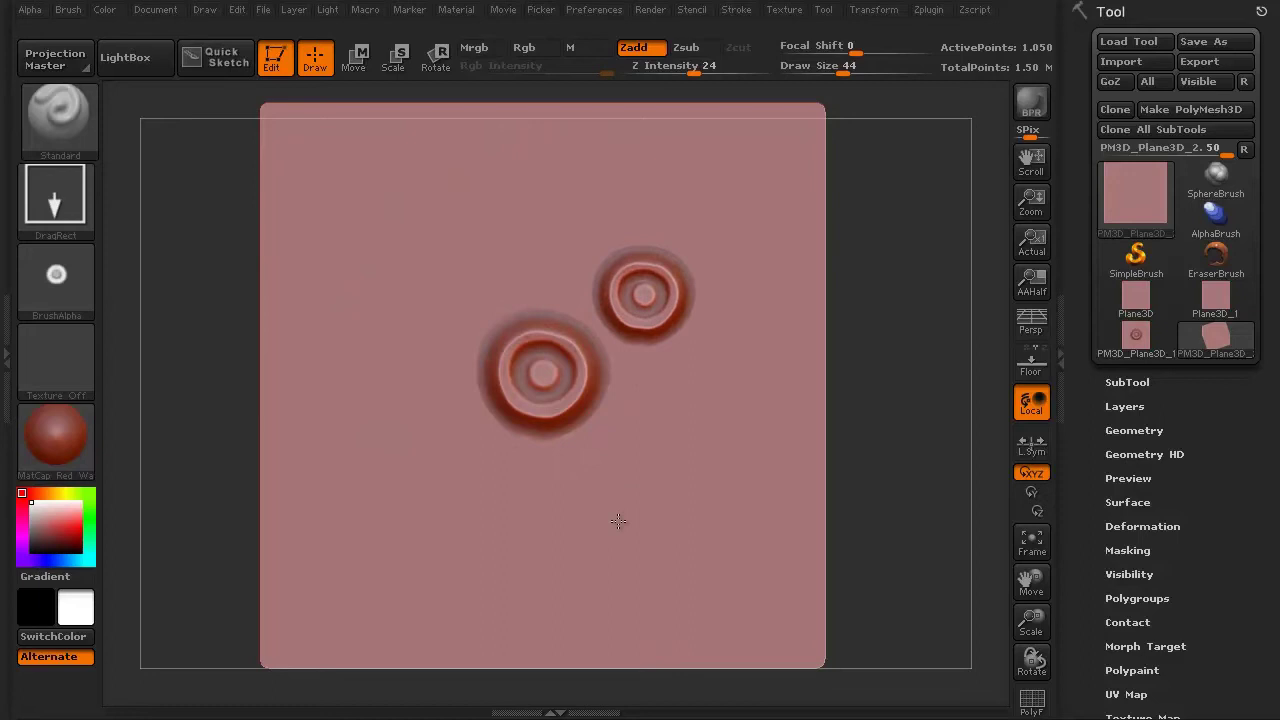
{"action": "left_click_drag", "start_coordinate": [436, 276], "coordinate": [527, 503]}
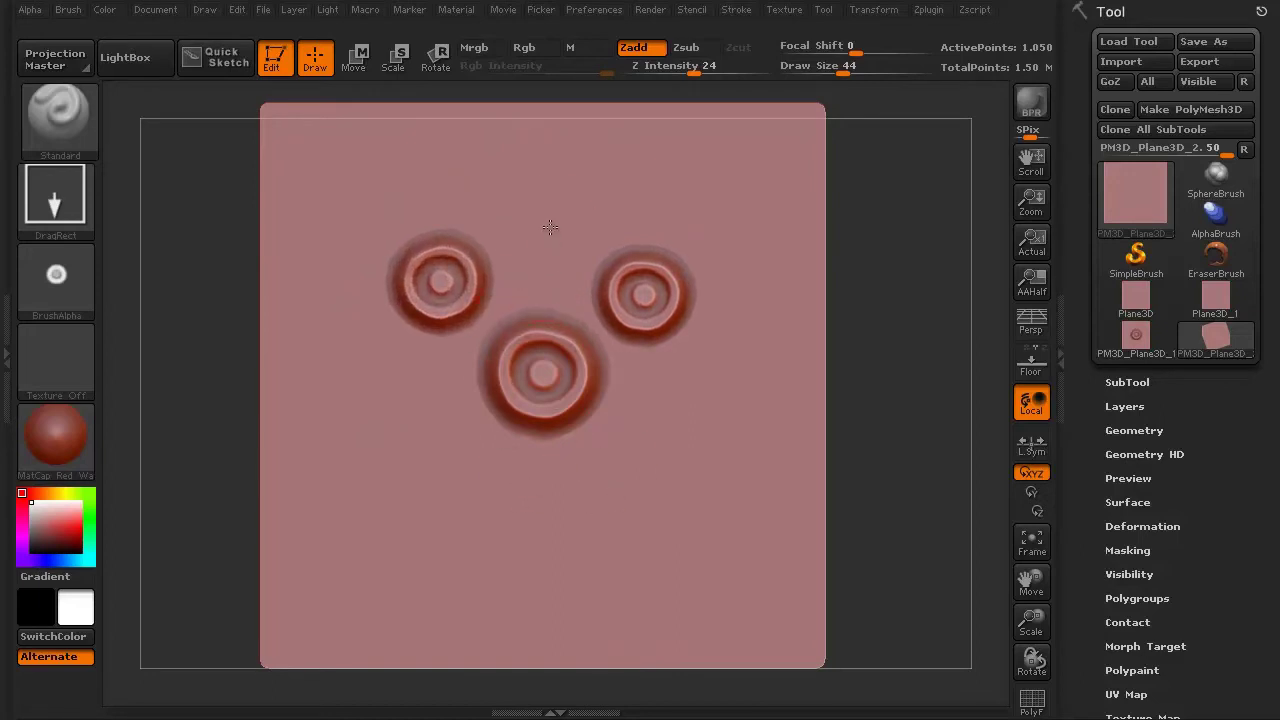
{"action": "left_click_drag", "start_coordinate": [550, 228], "coordinate": [529, 364]}
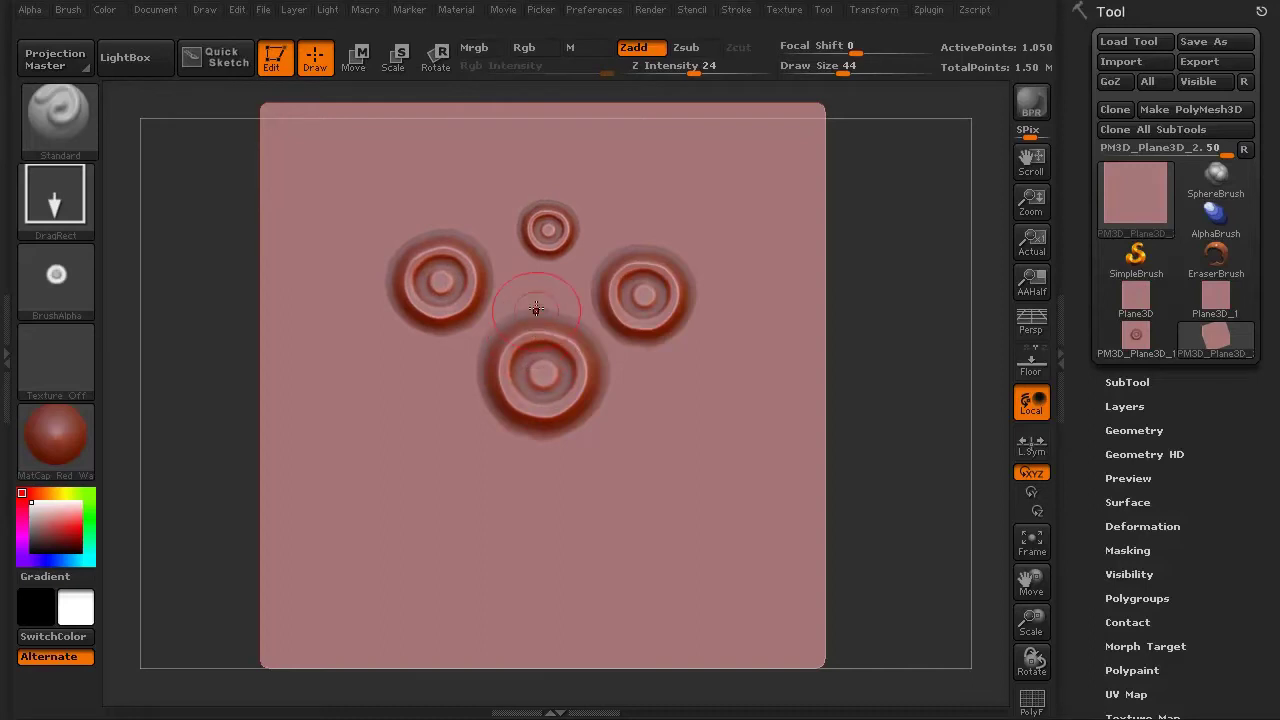
{"action": "key", "text": "ctrl+z"}
{"action": "left_click_drag", "start_coordinate": [543, 263], "coordinate": [525, 428]}
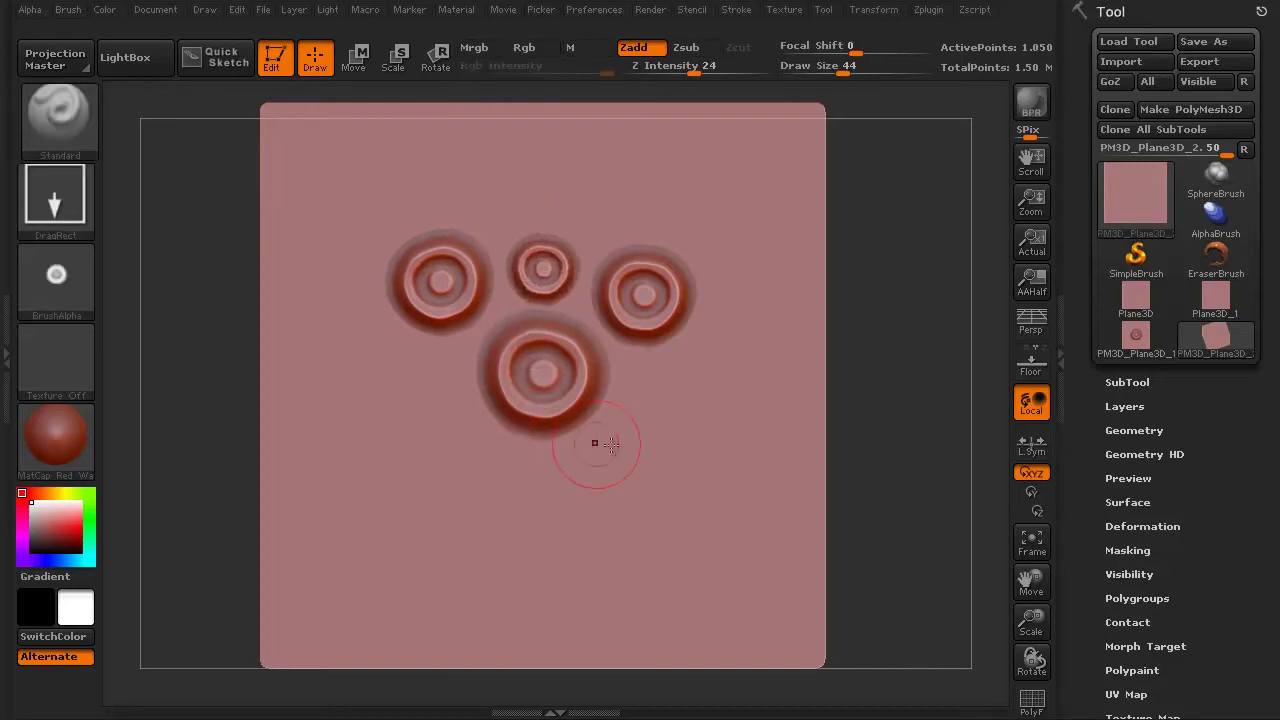
{"action": "left_click_drag", "start_coordinate": [651, 418], "coordinate": [691, 611]}
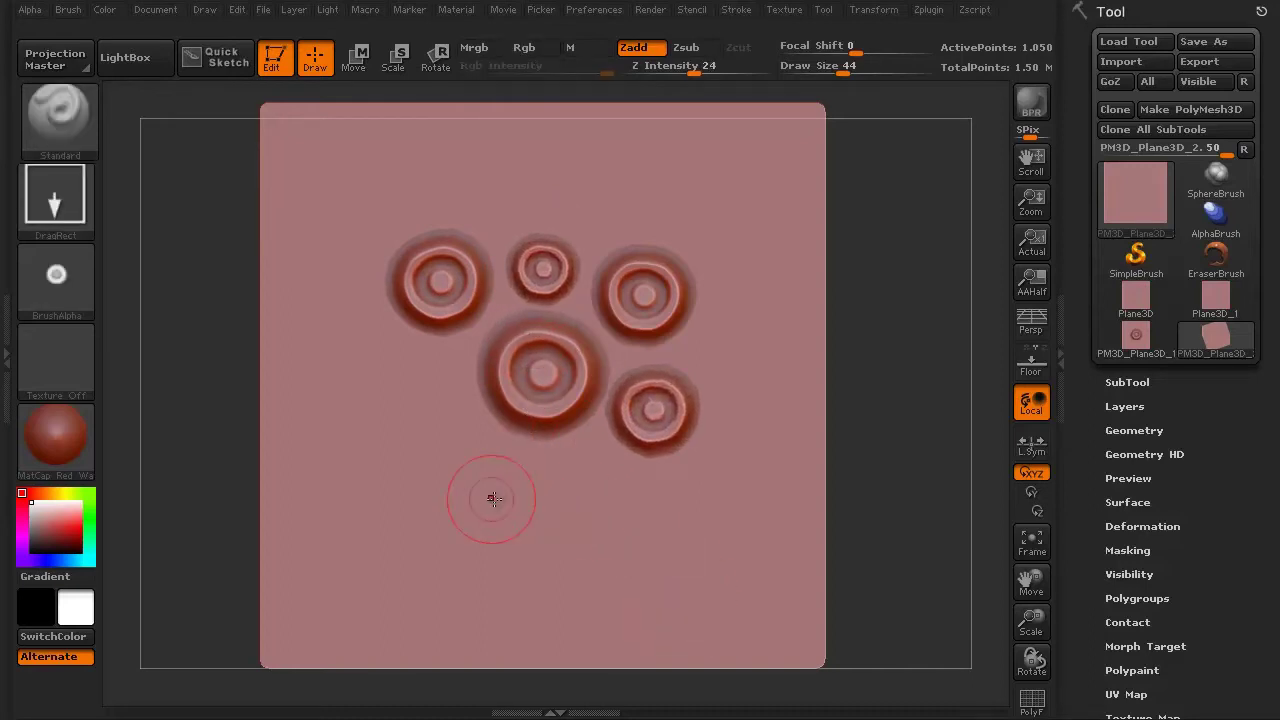
Add more rings below, left, lower right, right, top and upper left of the centre
{"action": "left_click_drag", "start_coordinate": [535, 500], "coordinate": [400, 520]}
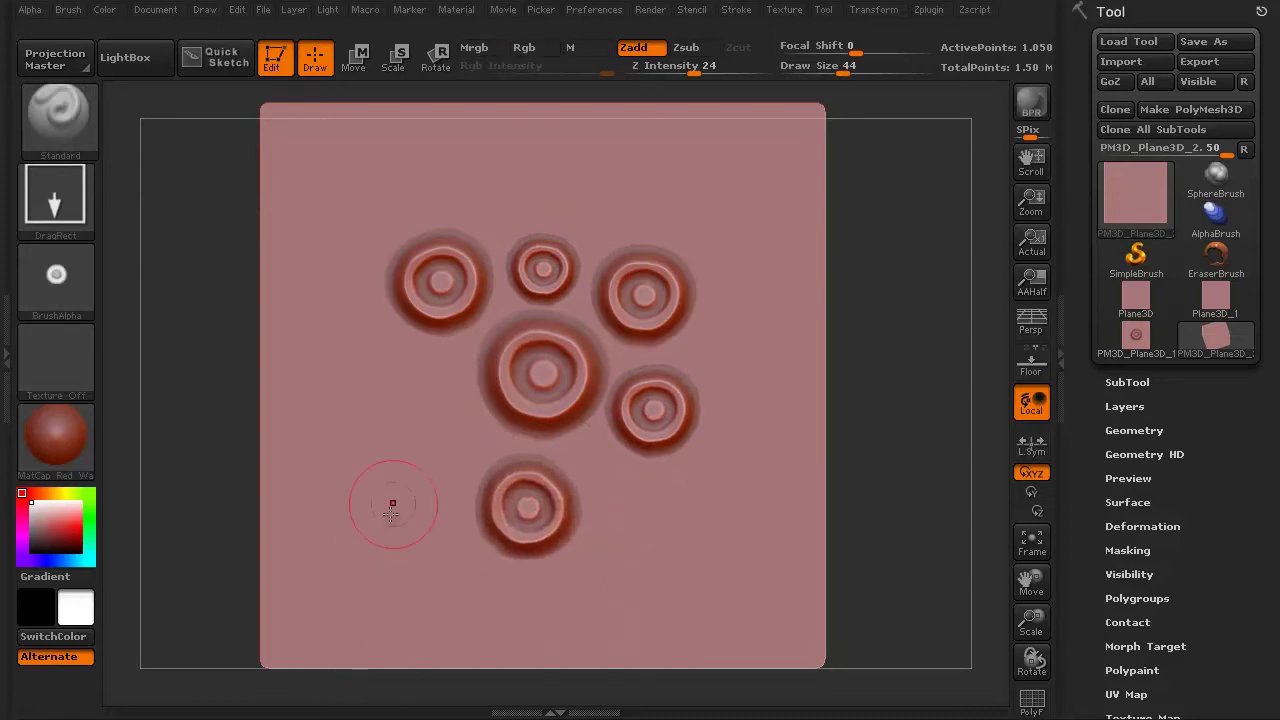
{"action": "left_click_drag", "start_coordinate": [442, 410], "coordinate": [377, 578]}
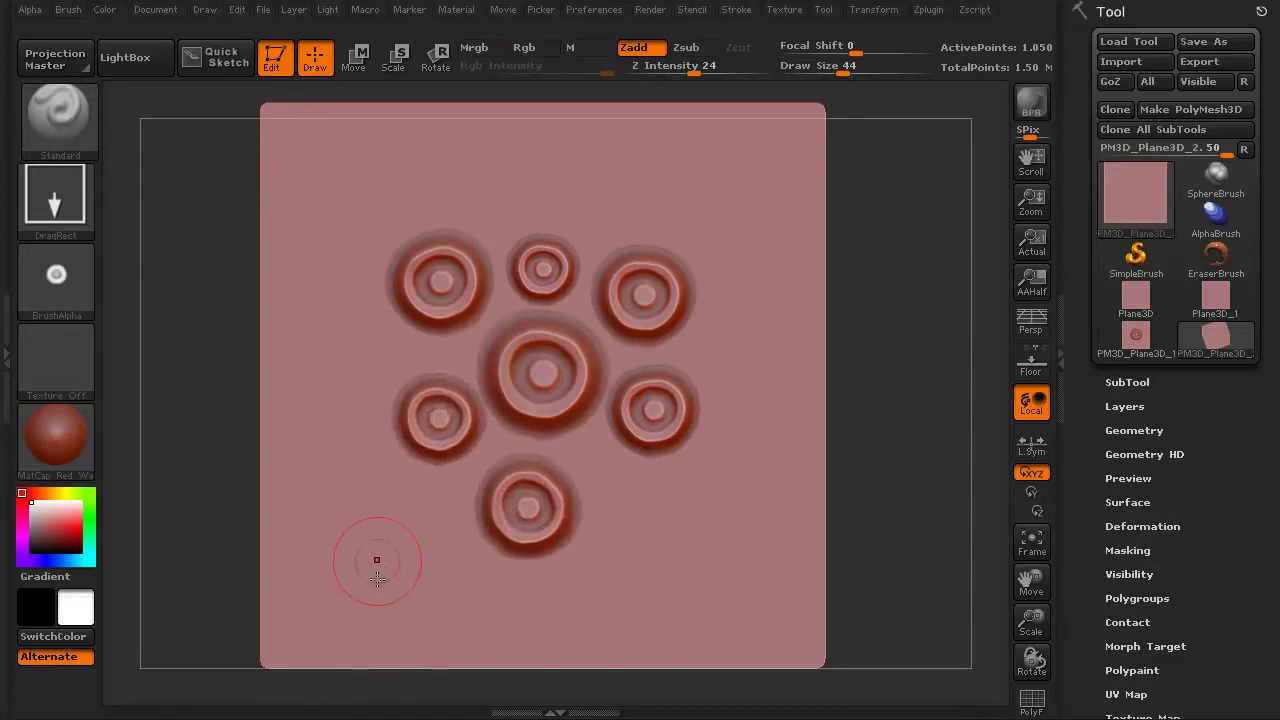
{"action": "left_click_drag", "start_coordinate": [388, 350], "coordinate": [437, 471]}
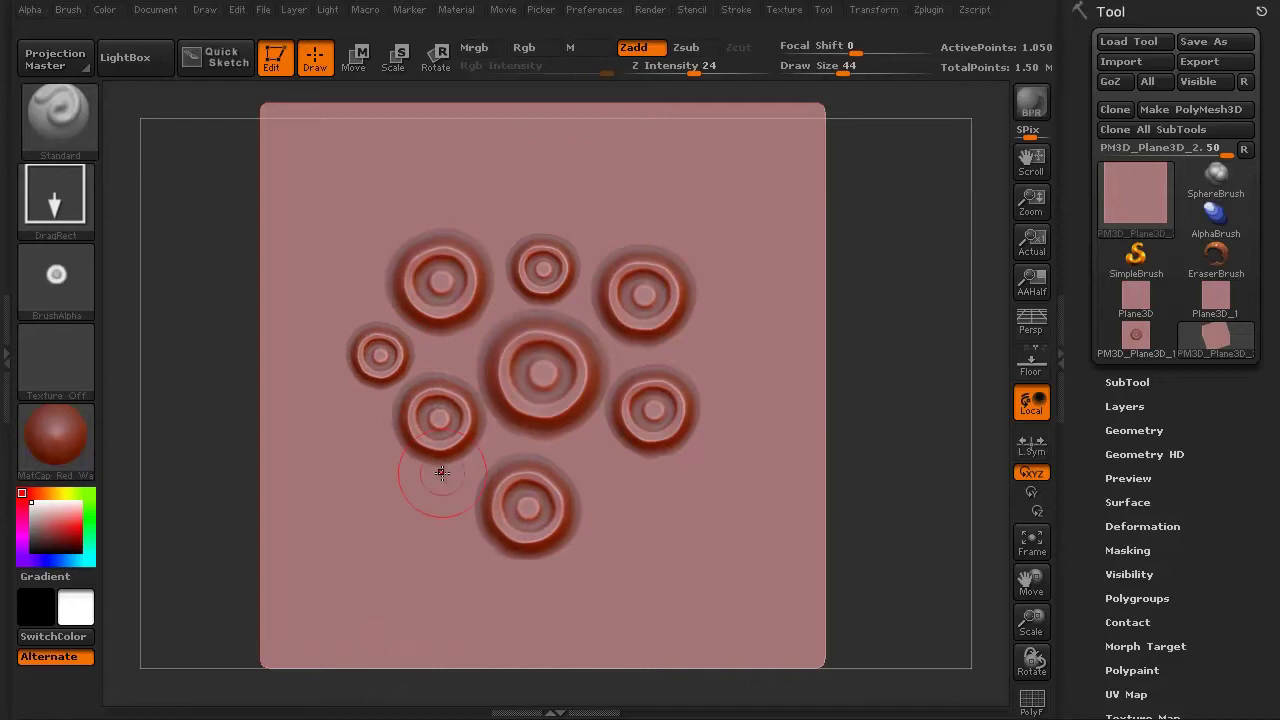
{"action": "left_click_drag", "start_coordinate": [629, 484], "coordinate": [593, 654]}
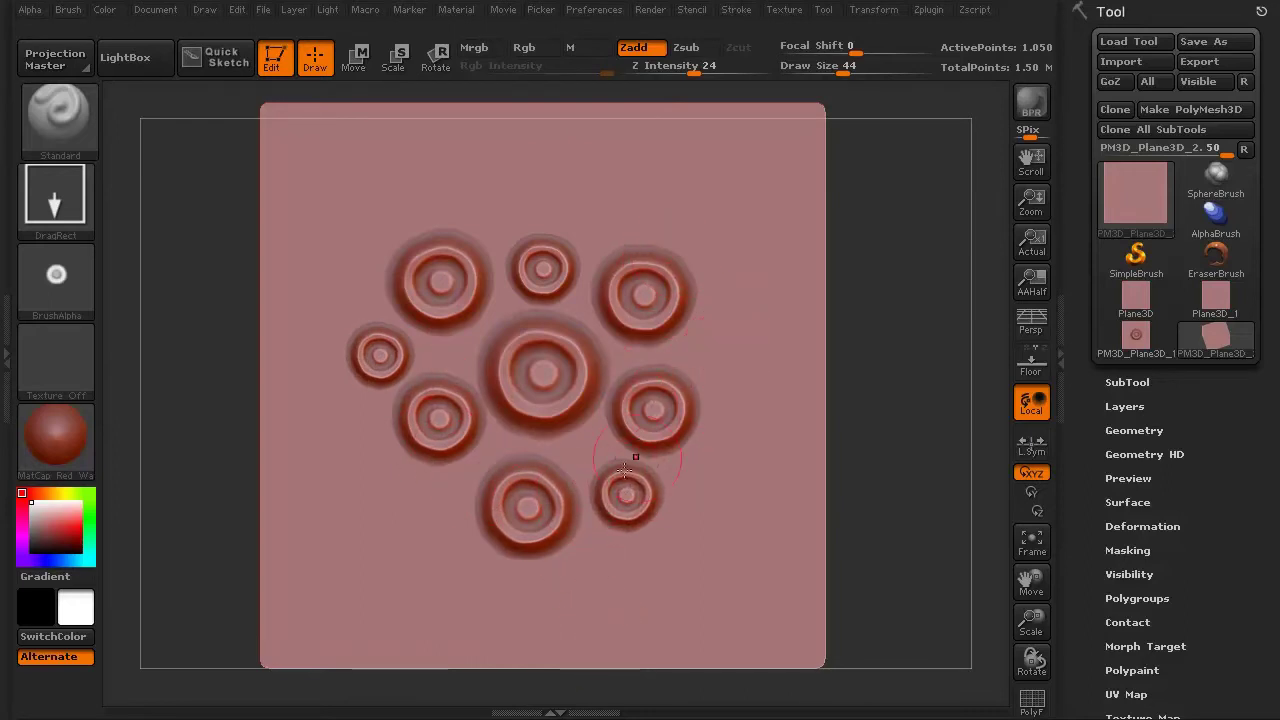
{"action": "left_click_drag", "start_coordinate": [741, 339], "coordinate": [680, 463]}
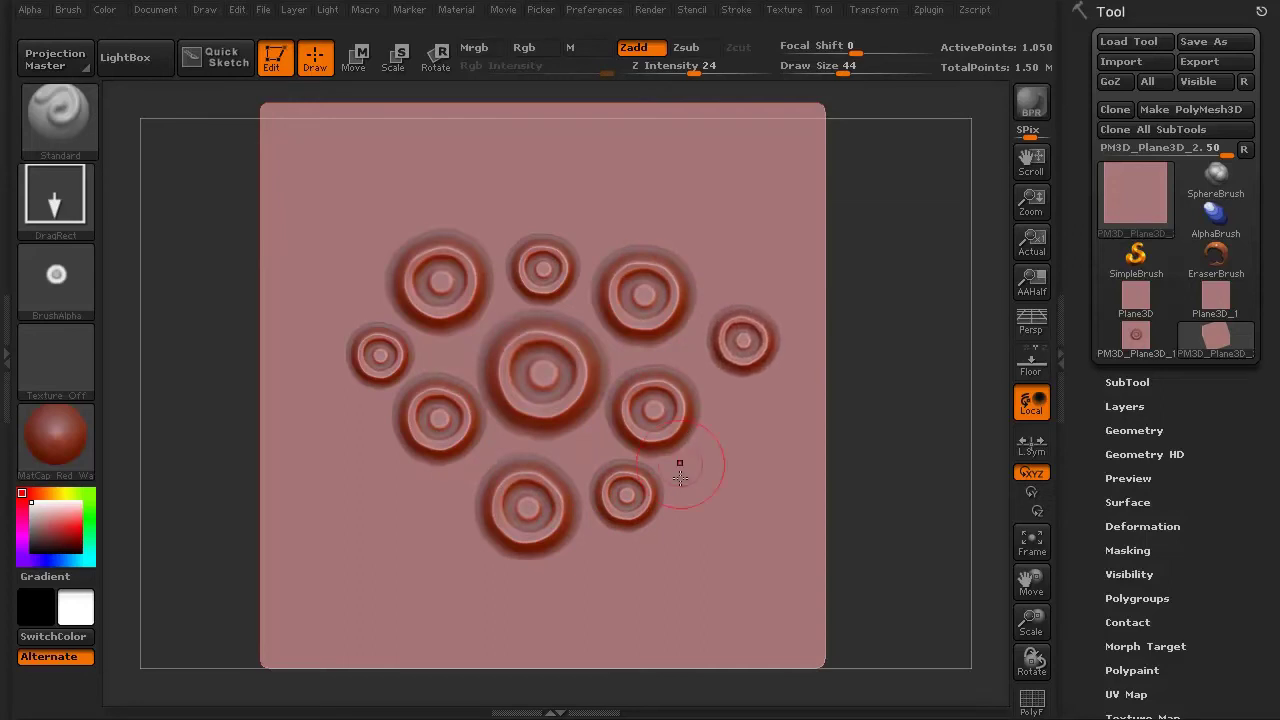
{"action": "left_click_drag", "start_coordinate": [494, 196], "coordinate": [466, 395]}
{"action": "left_click_drag", "start_coordinate": [345, 286], "coordinate": [322, 400]}
{"action": "left_click_drag", "start_coordinate": [418, 519], "coordinate": [392, 572]}
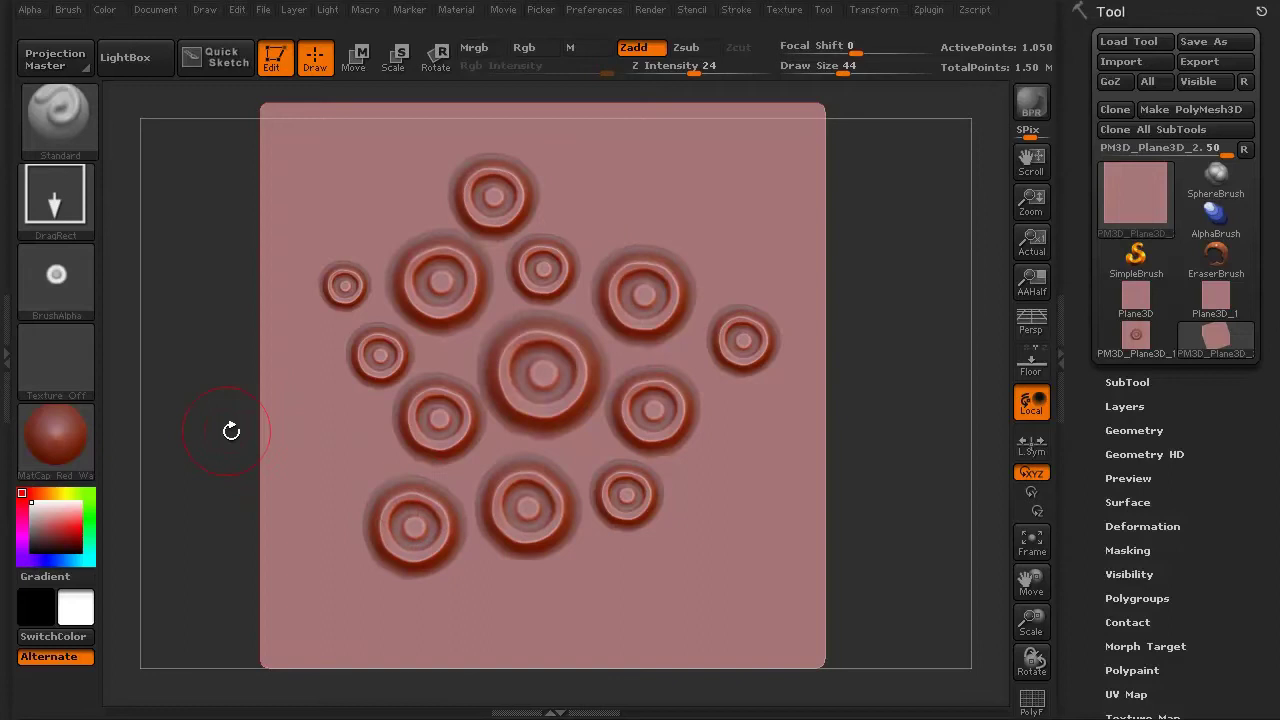
{"action": "mouse_move", "coordinate": [191, 431]}
{"action": "left_mouse_down", "text": "alt"}
{"action": "mouse_move", "coordinate": [186, 414]}
{"action": "mouse_move", "coordinate": [189, 462]}
{"action": "left_mouse_up", "text": "alt"}
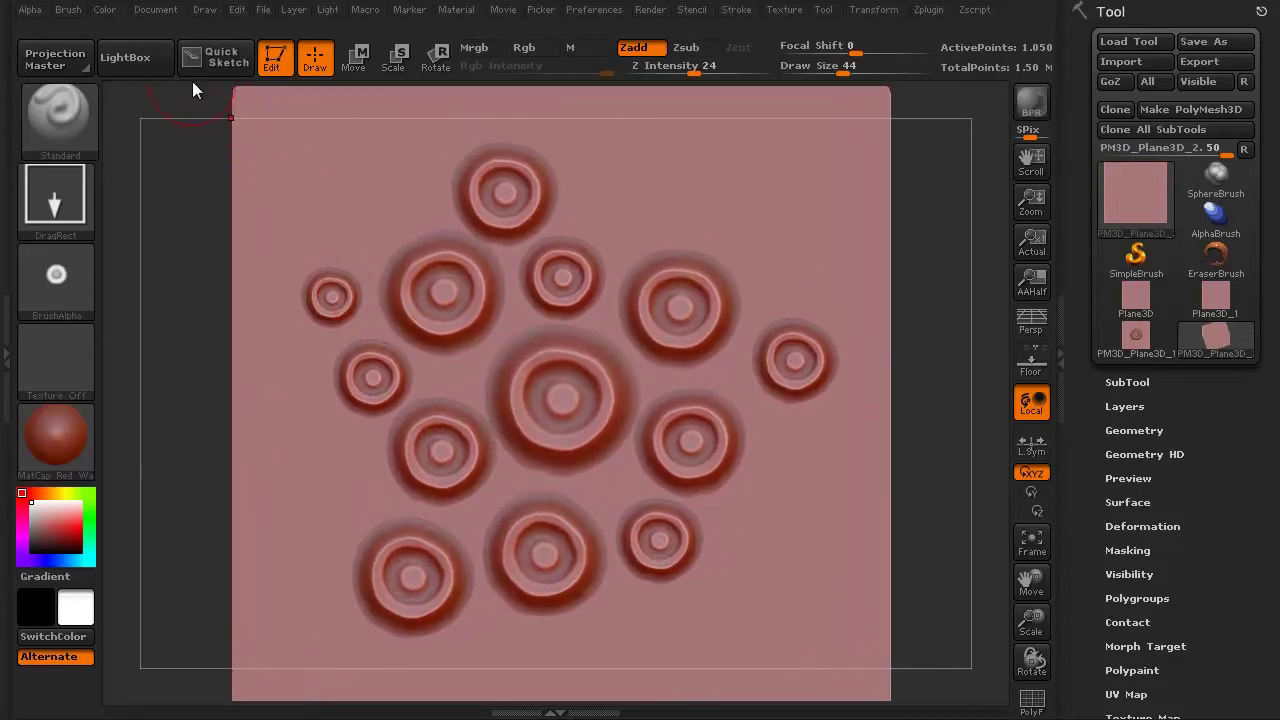
Grab the ring-covered canvas from the Alpha palette as the new ZGrab02 alpha
{"action": "left_click", "coordinate": [36, 10]}
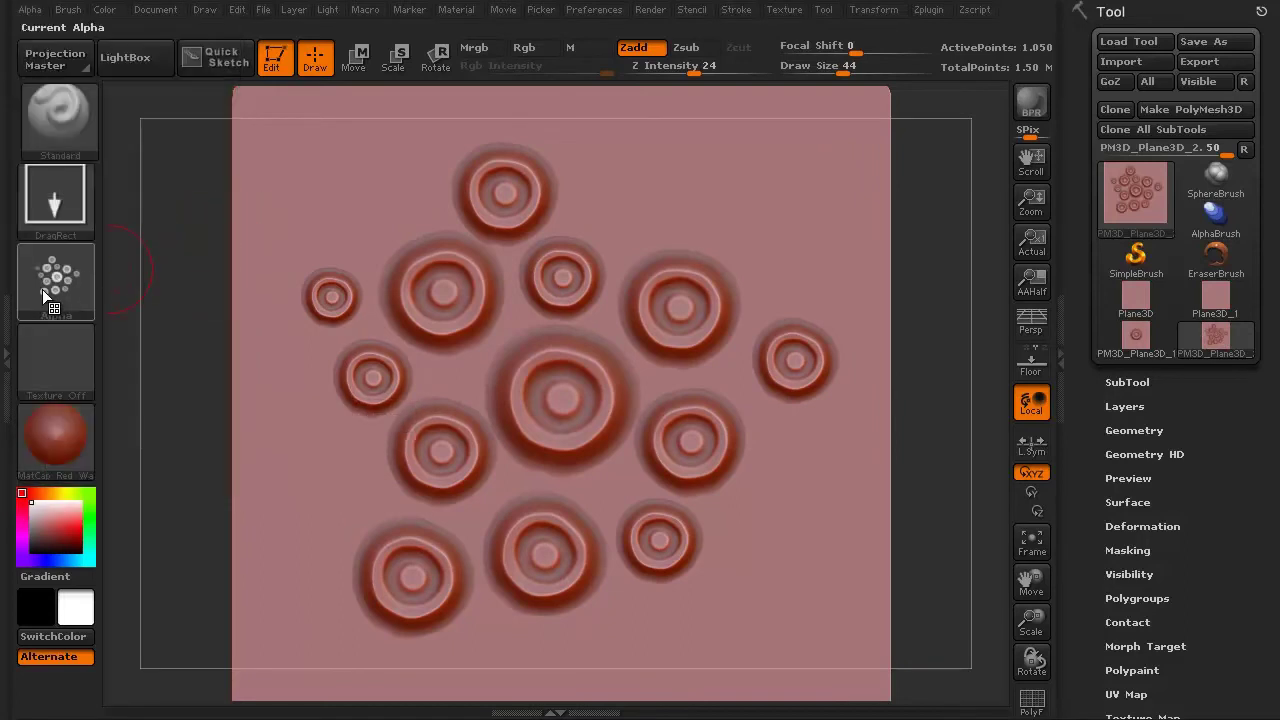
{"action": "mouse_move", "coordinate": [50, 285]}
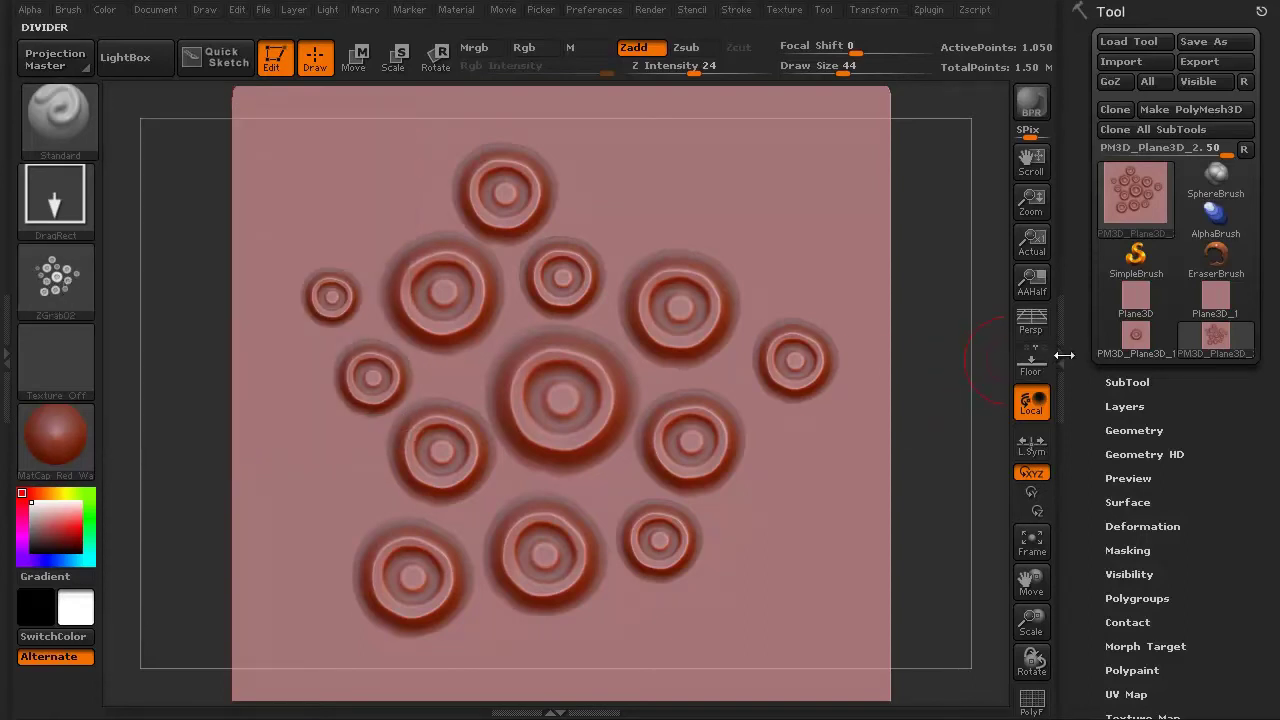
Switch to Sphere3D, clear the canvas, and draw the sphere in Edit mode
{"action": "left_click", "coordinate": [1143, 268]}
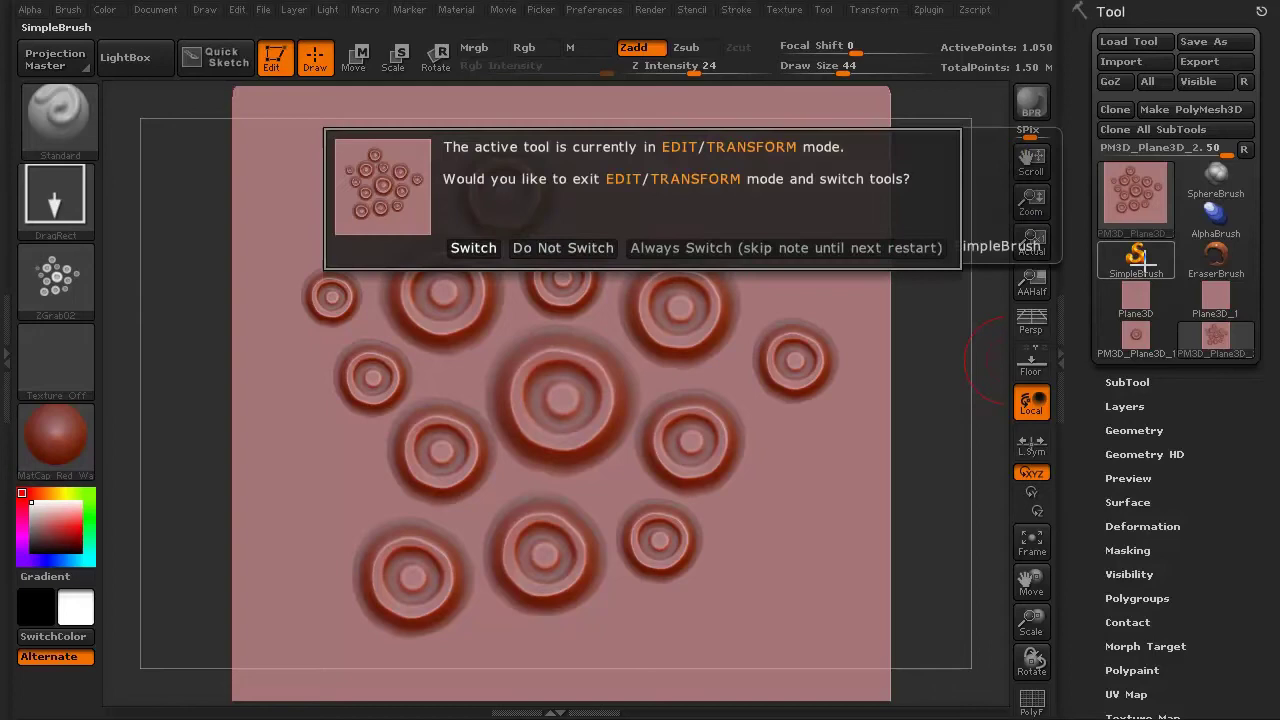
{"action": "left_click", "coordinate": [473, 248]}
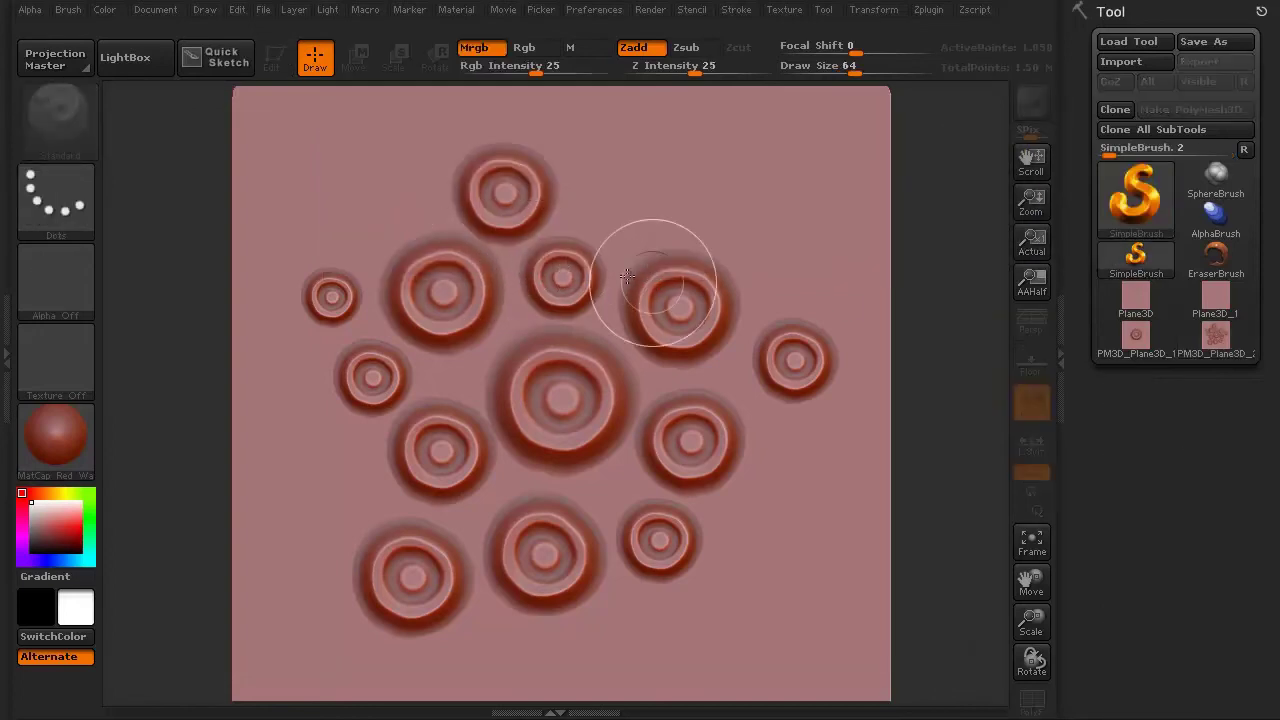
{"action": "left_click", "coordinate": [1132, 214]}
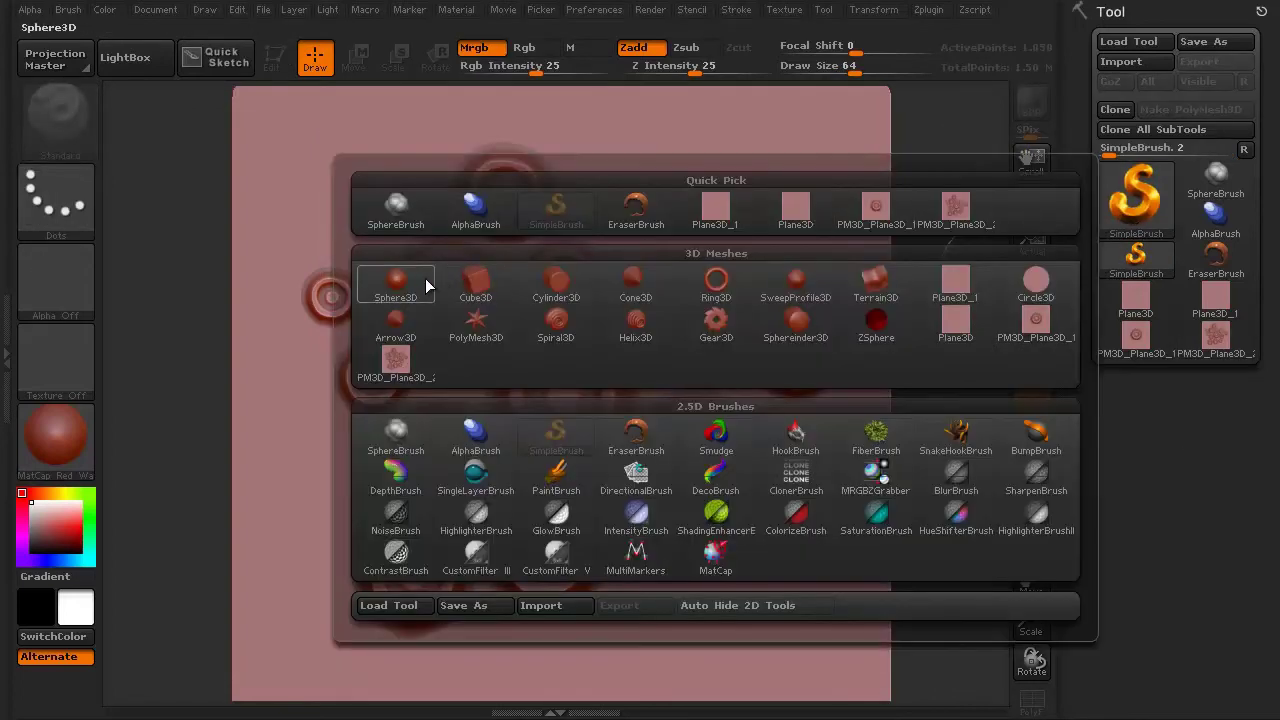
{"action": "left_click", "coordinate": [394, 285]}
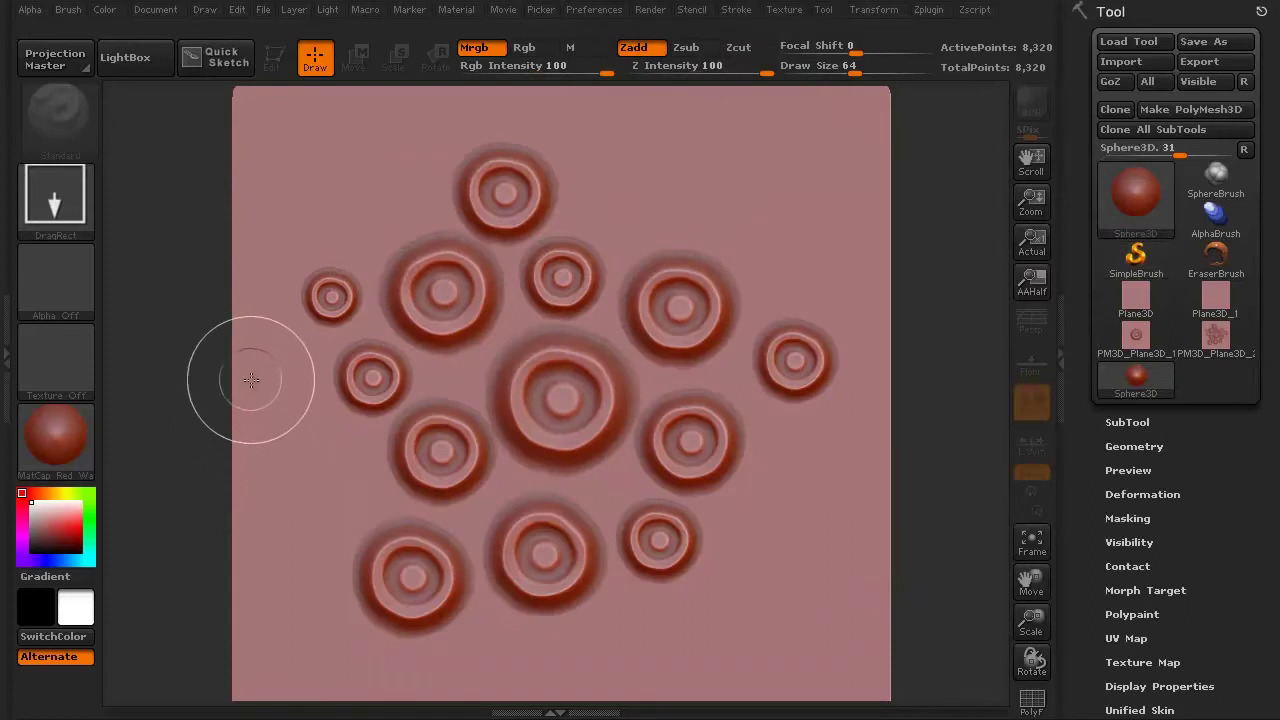
{"action": "key", "text": "ctrl+n"}
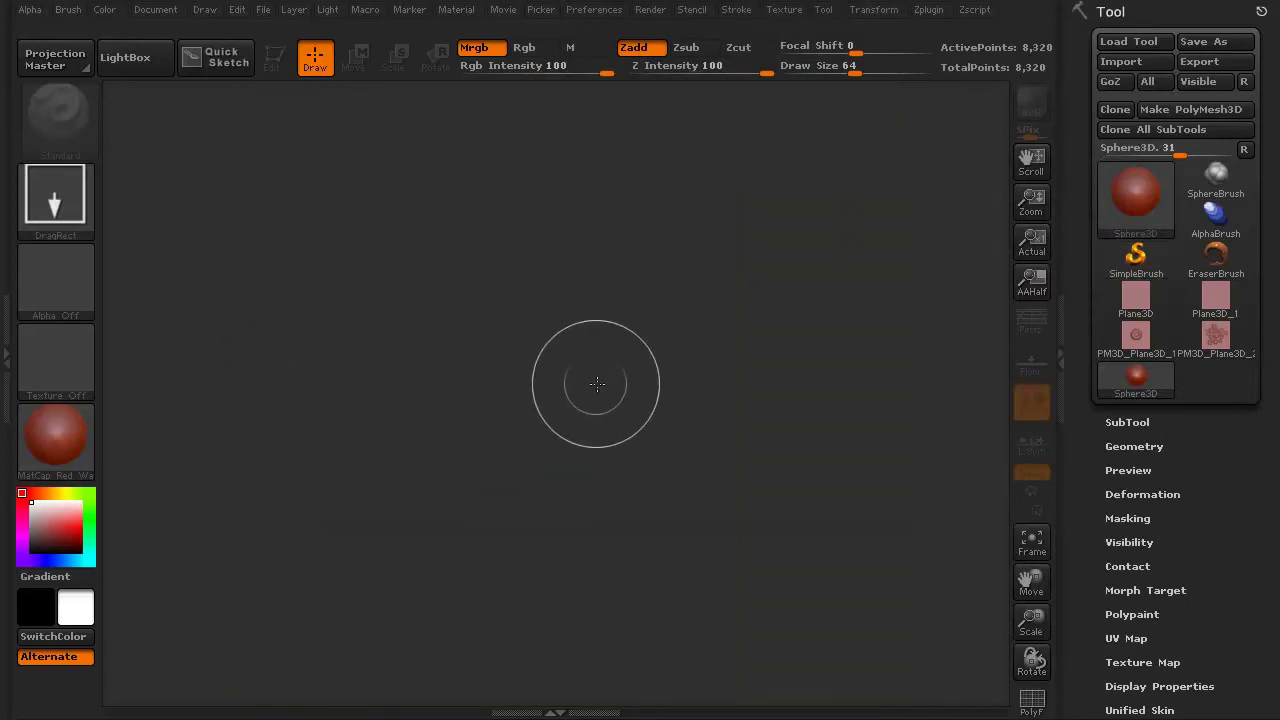
{"action": "mouse_move", "coordinate": [531, 363]}
{"action": "left_mouse_down"}
{"action": "mouse_move", "coordinate": [549, 506]}
{"action": "mouse_move", "coordinate": [603, 663]}
{"action": "left_mouse_up"}
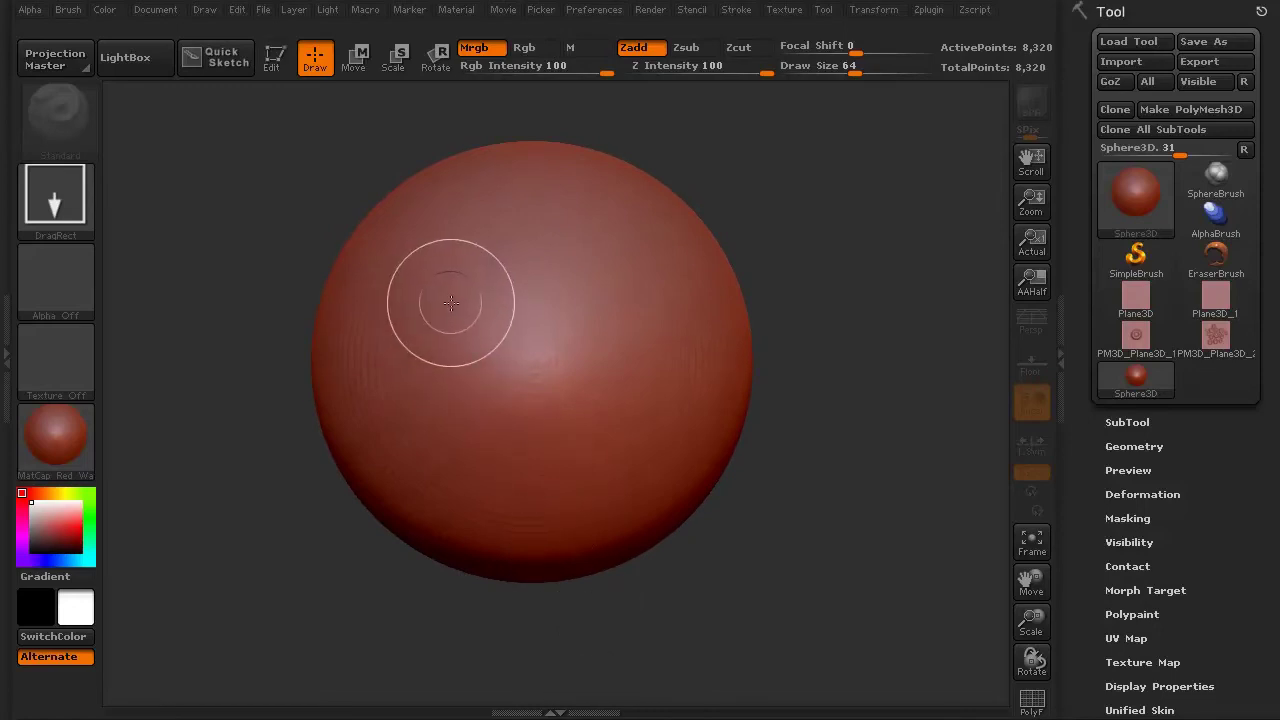
{"action": "key", "text": "t"}
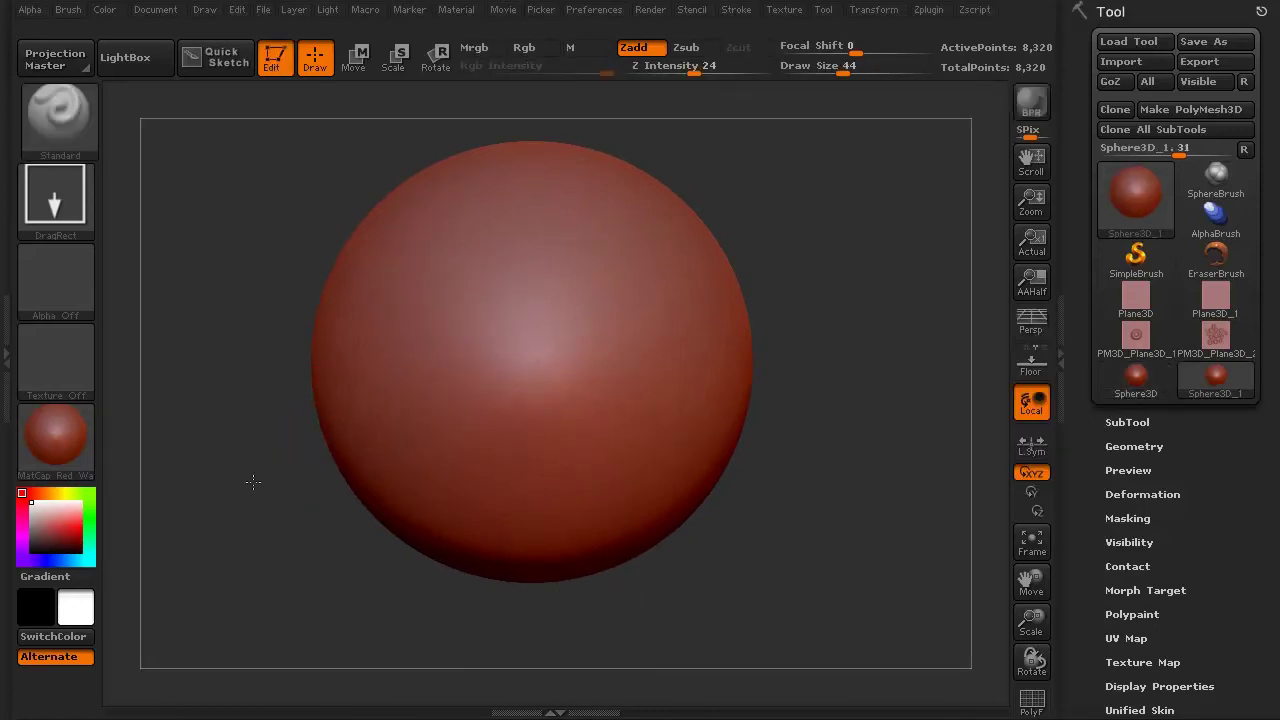
Make the sphere a PolyMesh3D, subdivide three times, then drop one level to 525,312 points
{"action": "left_click", "coordinate": [1156, 108]}
{"action": "key", "text": "ctrl+d"}
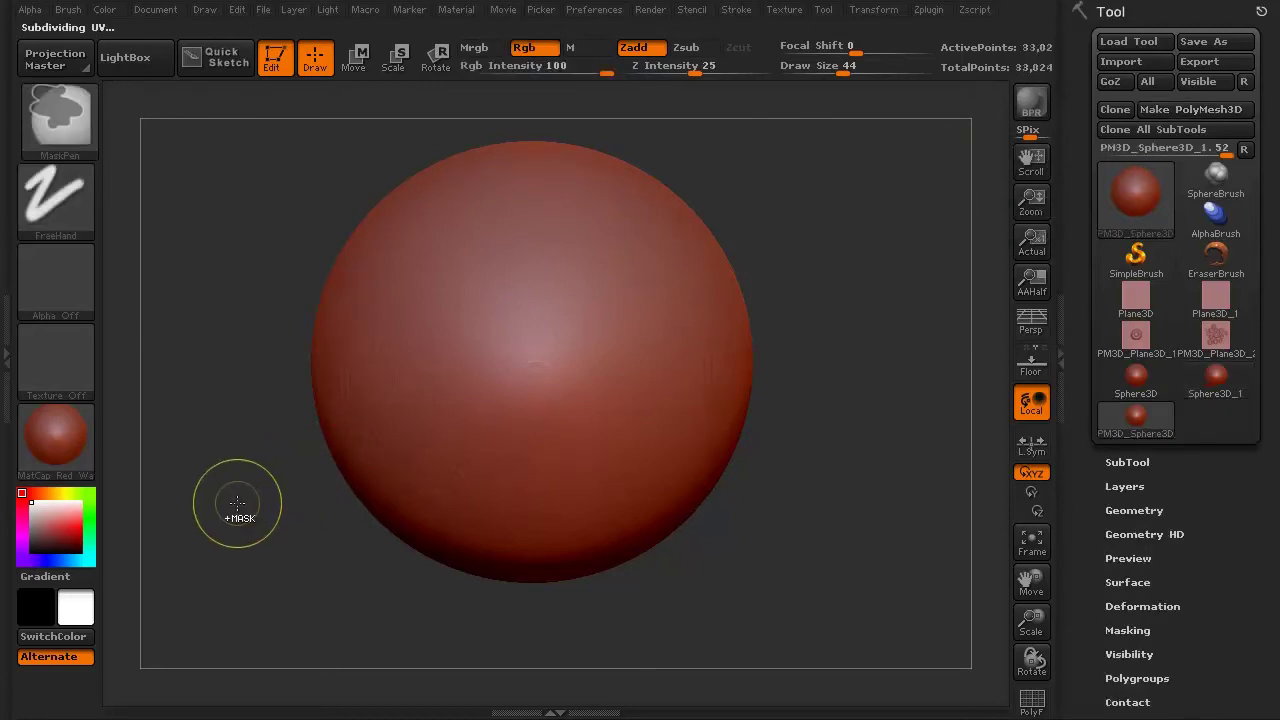
{"action": "key", "text": "ctrl+d"}
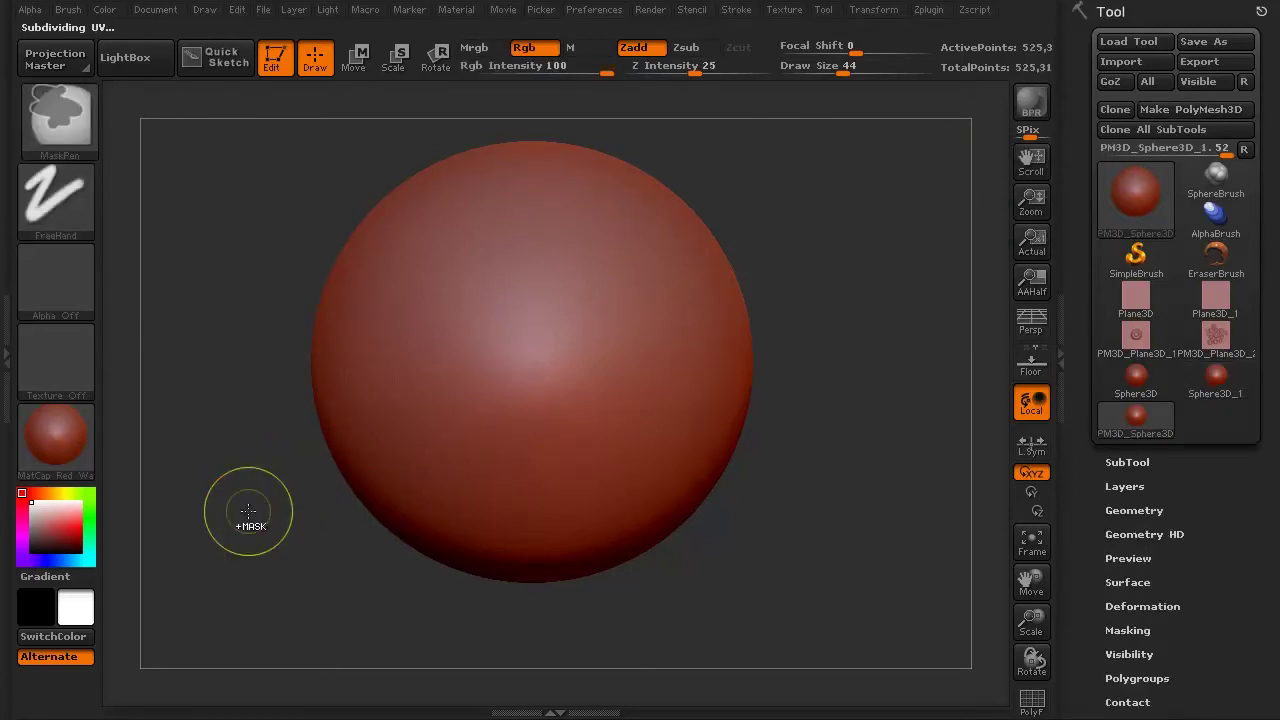
{"action": "key", "text": "ctrl+d"}
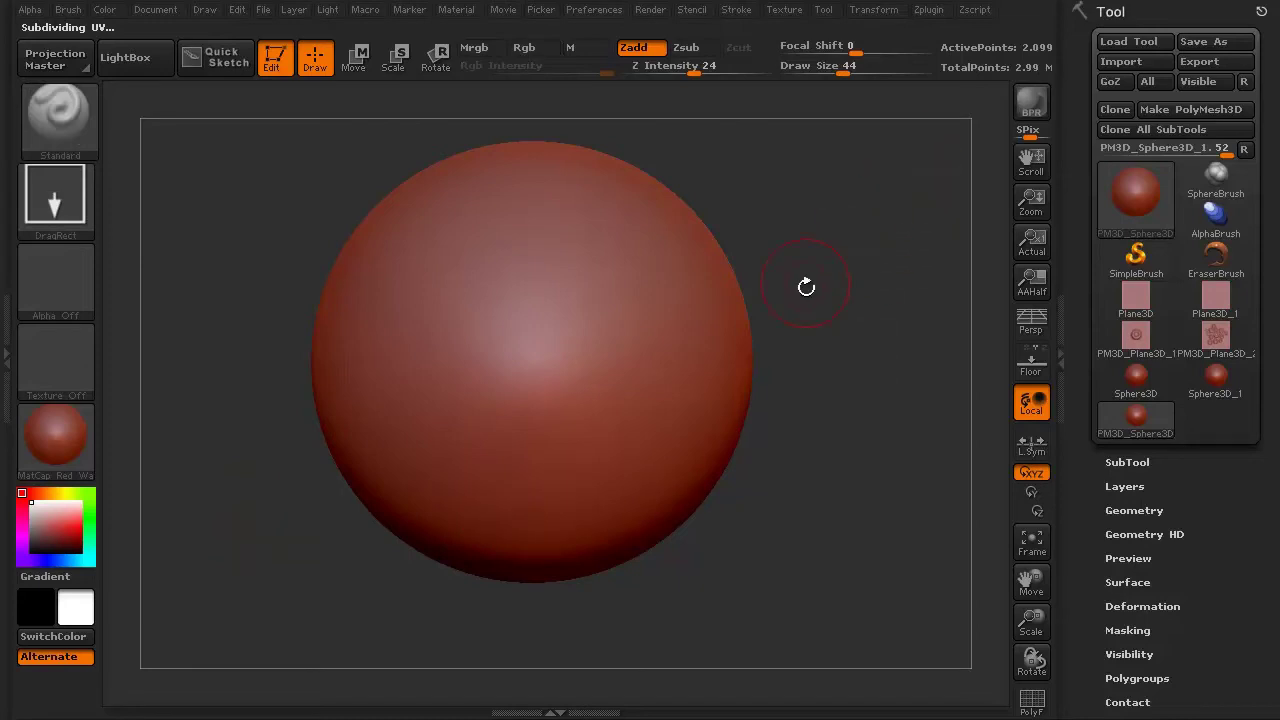
{"action": "key", "text": "shift+d"}
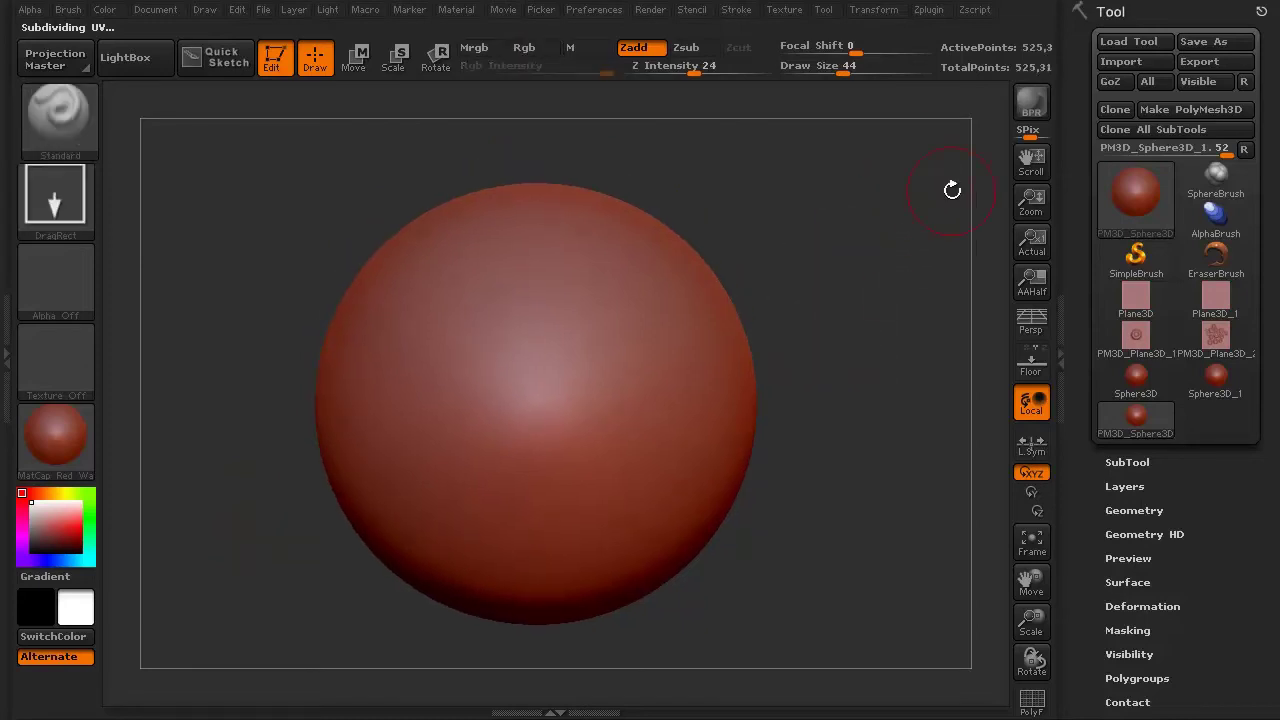
{"action": "left_click", "coordinate": [1058, 356]}
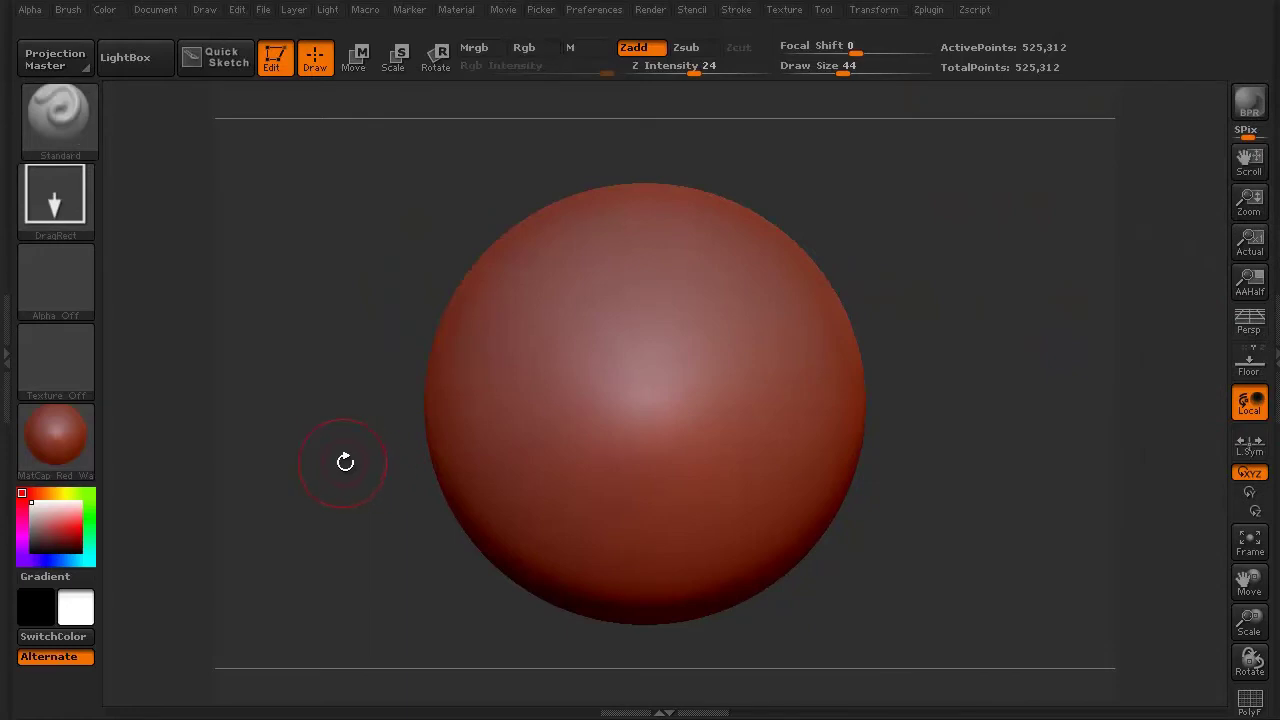
{"action": "left_click_drag", "start_coordinate": [345, 462], "coordinate": [326, 480], "text": "alt"}
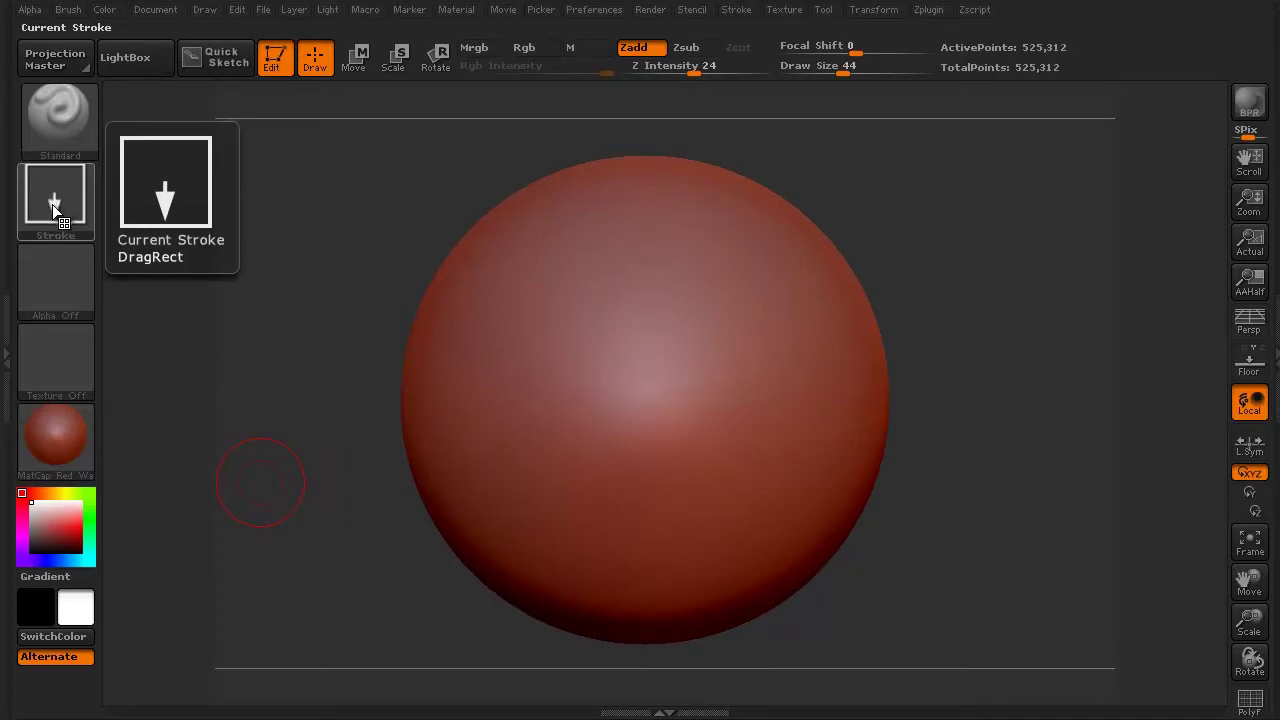
Select the ZGrab02 alpha and stamp a sucker cluster on the sphere's upper right
{"action": "left_click", "coordinate": [61, 278]}
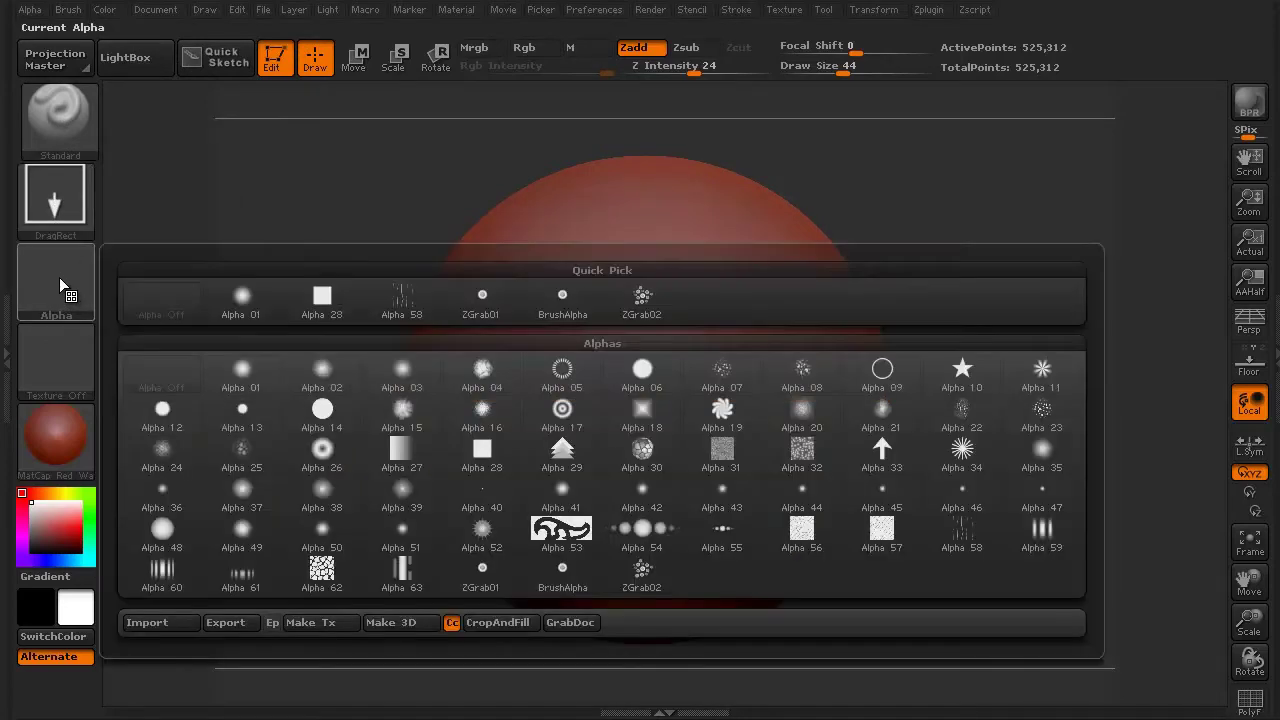
{"action": "left_click", "coordinate": [643, 302]}
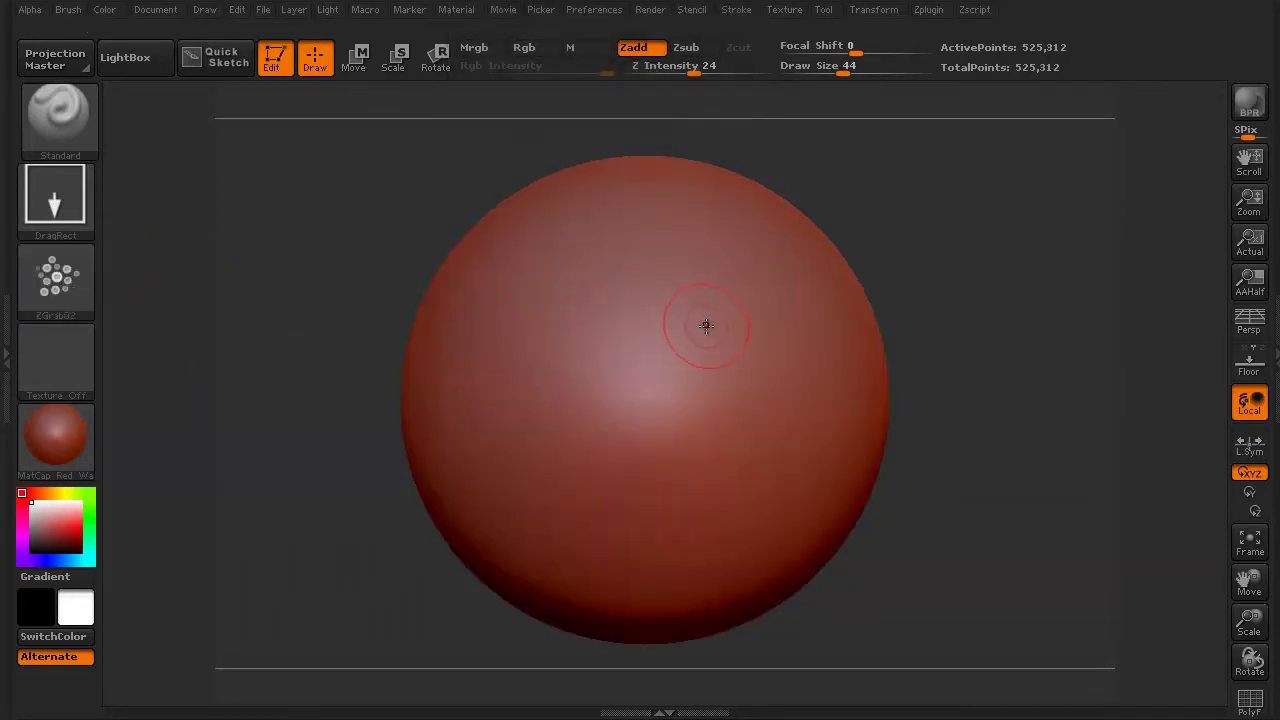
{"action": "left_click_drag", "start_coordinate": [688, 381], "coordinate": [604, 625]}
Rotate the sphere and stamp two more sucker clusters at its centre
{"action": "left_click_drag", "start_coordinate": [398, 491], "coordinate": [343, 526]}
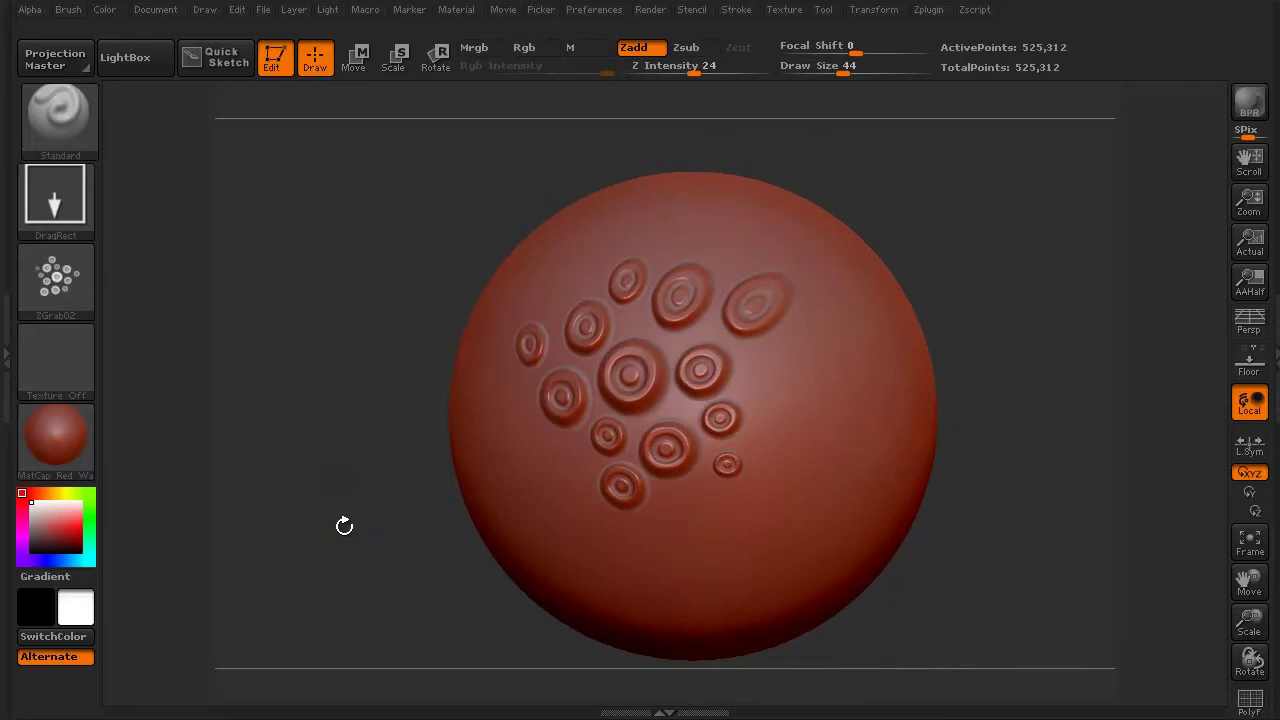
{"action": "left_click_drag", "start_coordinate": [361, 435], "coordinate": [513, 279]}
{"action": "left_click_drag", "start_coordinate": [352, 437], "coordinate": [617, 371]}
{"action": "left_click_drag", "start_coordinate": [580, 455], "coordinate": [486, 571]}
{"action": "left_click_drag", "start_coordinate": [303, 257], "coordinate": [343, 470]}
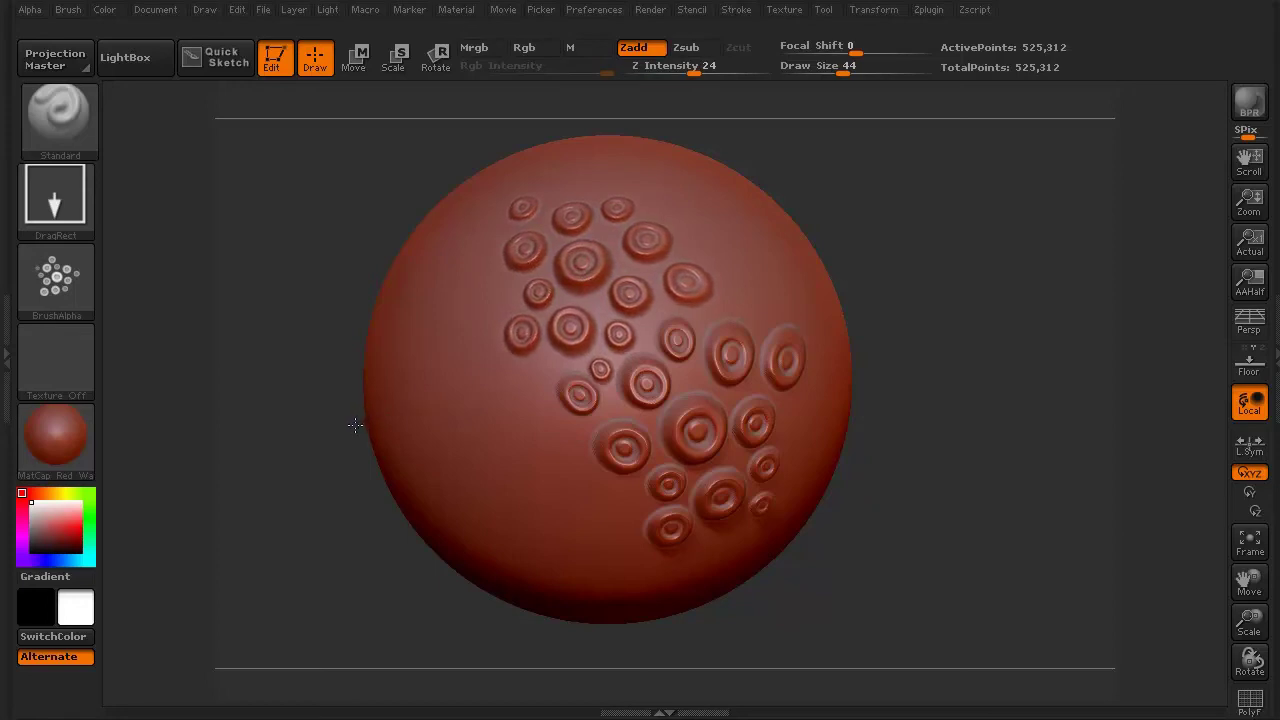
Stamp a ring cluster outward from the sphere's centre after undoing two unwanted stamps
{"action": "mouse_move", "coordinate": [309, 520]}
{"action": "left_mouse_down"}
{"action": "mouse_move", "coordinate": [300, 506]}
{"action": "mouse_move", "coordinate": [274, 537]}
{"action": "mouse_move", "coordinate": [287, 519]}
{"action": "mouse_move", "coordinate": [317, 522]}
{"action": "mouse_move", "coordinate": [351, 537]}
{"action": "mouse_move", "coordinate": [342, 545]}
{"action": "left_mouse_up"}
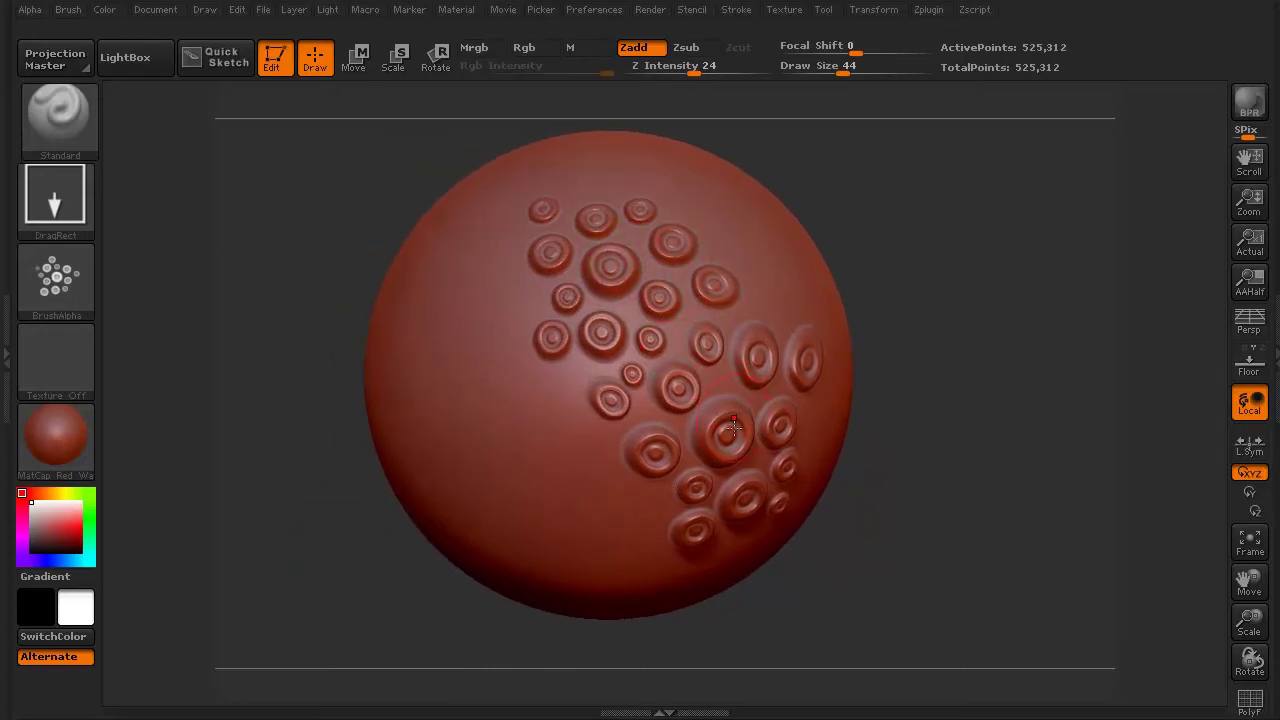
{"action": "mouse_move", "coordinate": [314, 586]}
{"action": "left_mouse_down"}
{"action": "mouse_move", "coordinate": [303, 543]}
{"action": "mouse_move", "coordinate": [252, 560]}
{"action": "mouse_move", "coordinate": [300, 490]}
{"action": "left_mouse_up"}
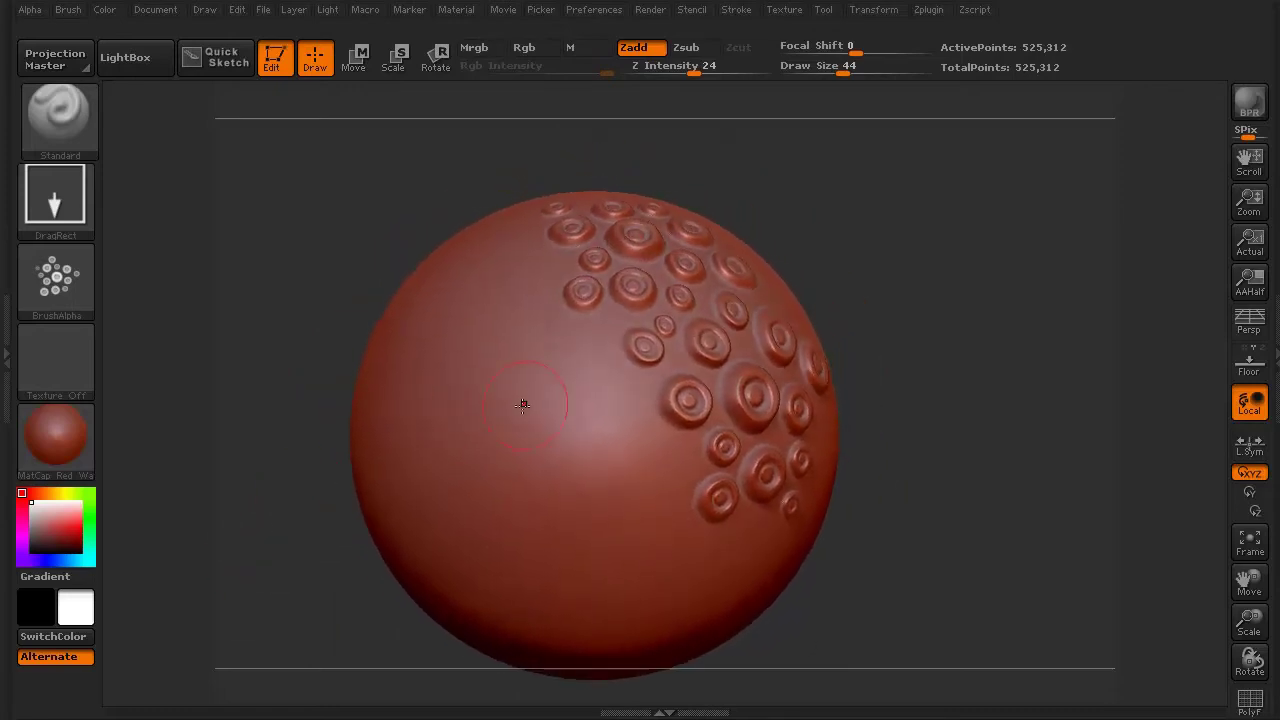
{"action": "left_click_drag", "start_coordinate": [485, 455], "coordinate": [503, 605]}
{"action": "key", "text": "ctrl+z"}
{"action": "left_click_drag", "start_coordinate": [546, 482], "coordinate": [457, 682]}
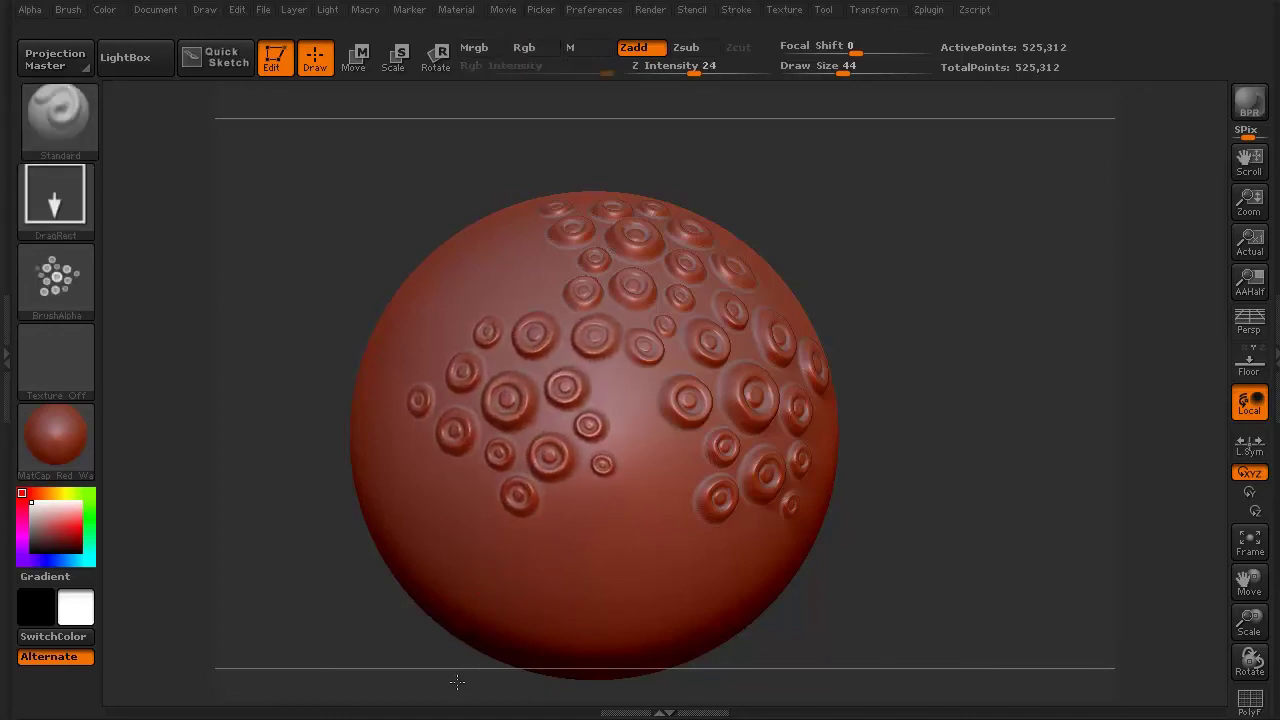
{"action": "key", "text": "ctrl+z"}
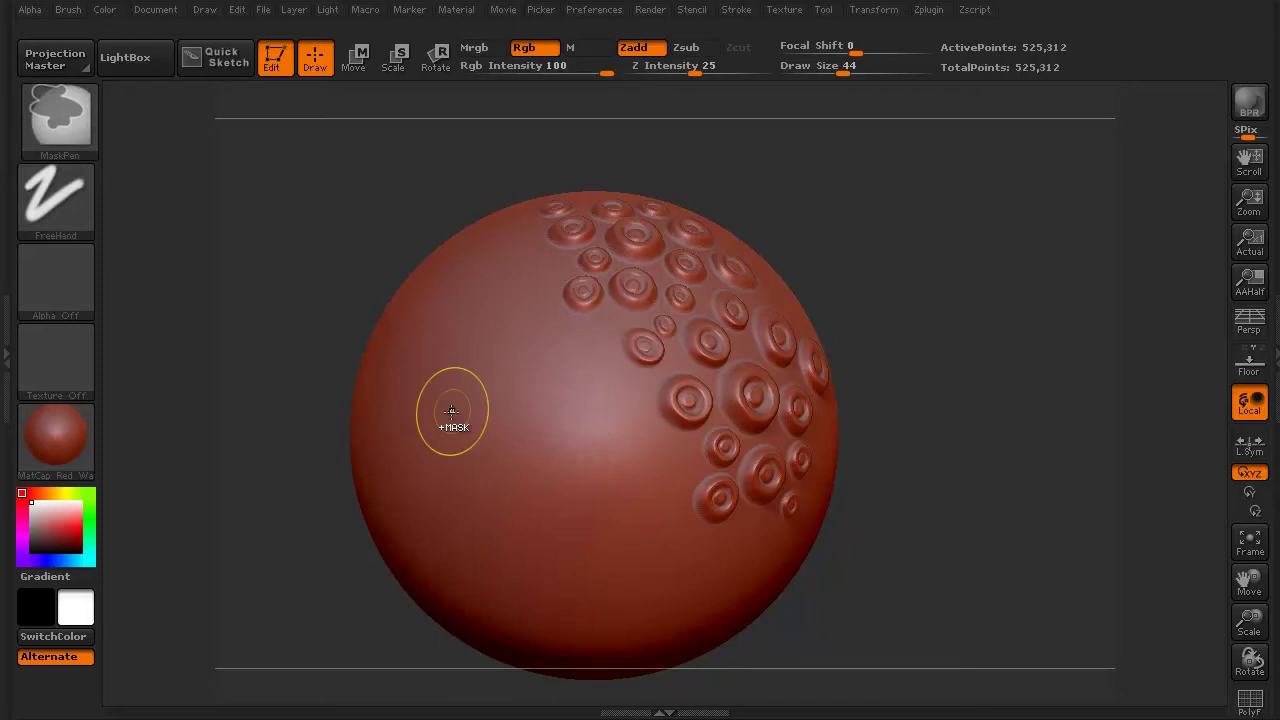
{"action": "left_click_drag", "start_coordinate": [545, 400], "coordinate": [270, 506]}
{"action": "mouse_move", "coordinate": [248, 434]}
{"action": "left_mouse_down"}
{"action": "mouse_move", "coordinate": [251, 477]}
{"action": "mouse_move", "coordinate": [323, 534]}
{"action": "mouse_move", "coordinate": [311, 553]}
{"action": "left_mouse_up"}
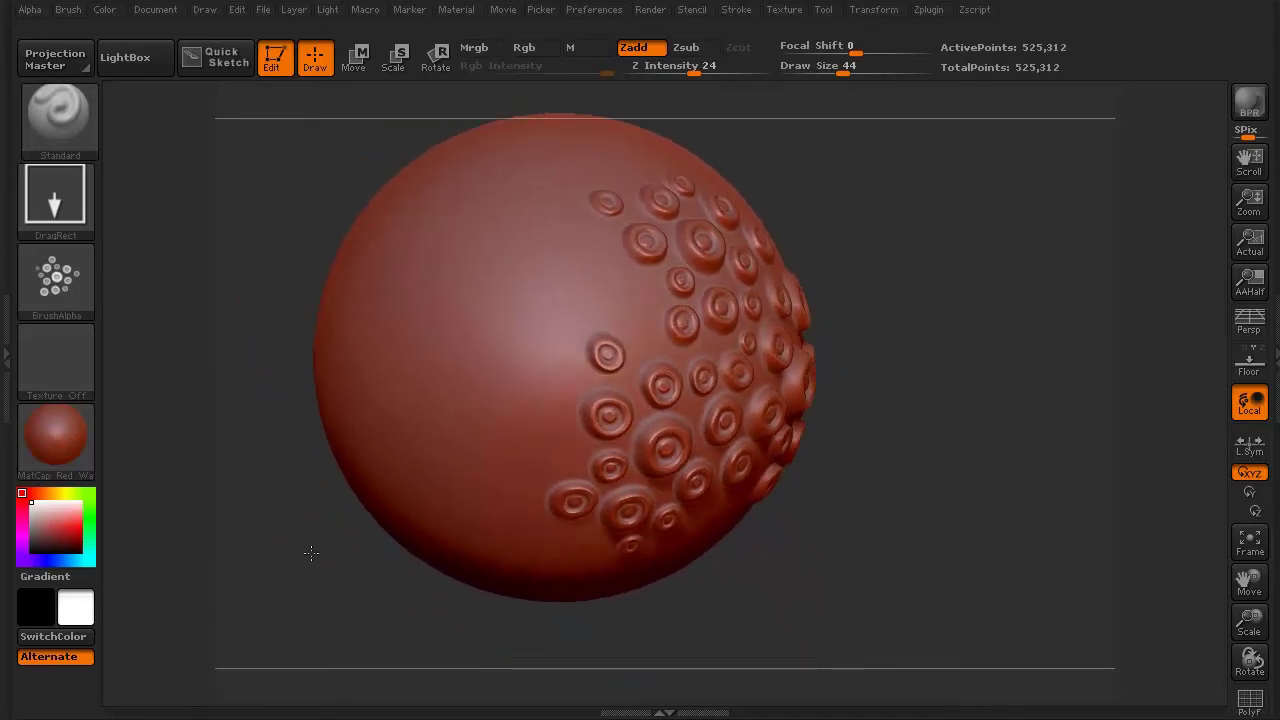
Switch the stroke to Dots, try a dotted sucker stroke, then undo it
{"action": "left_click", "coordinate": [59, 192]}
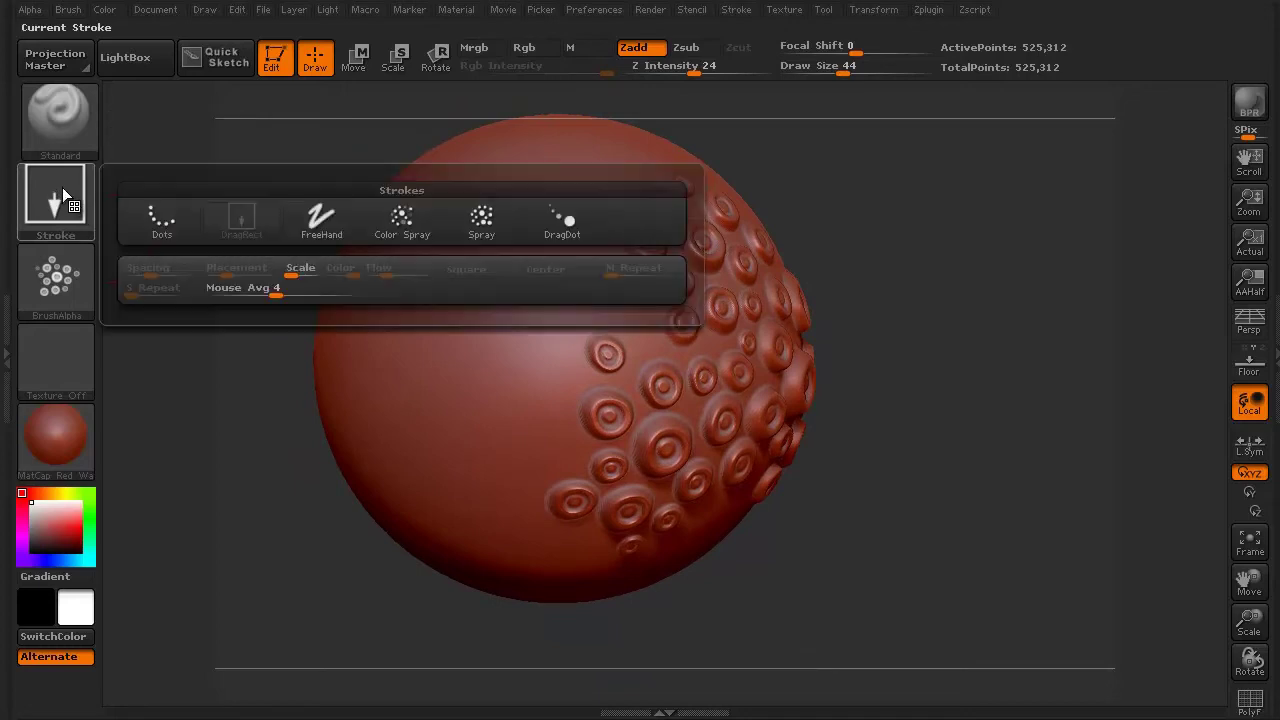
{"action": "left_click", "coordinate": [160, 224]}
{"action": "left_click_drag", "start_coordinate": [246, 329], "coordinate": [280, 371]}
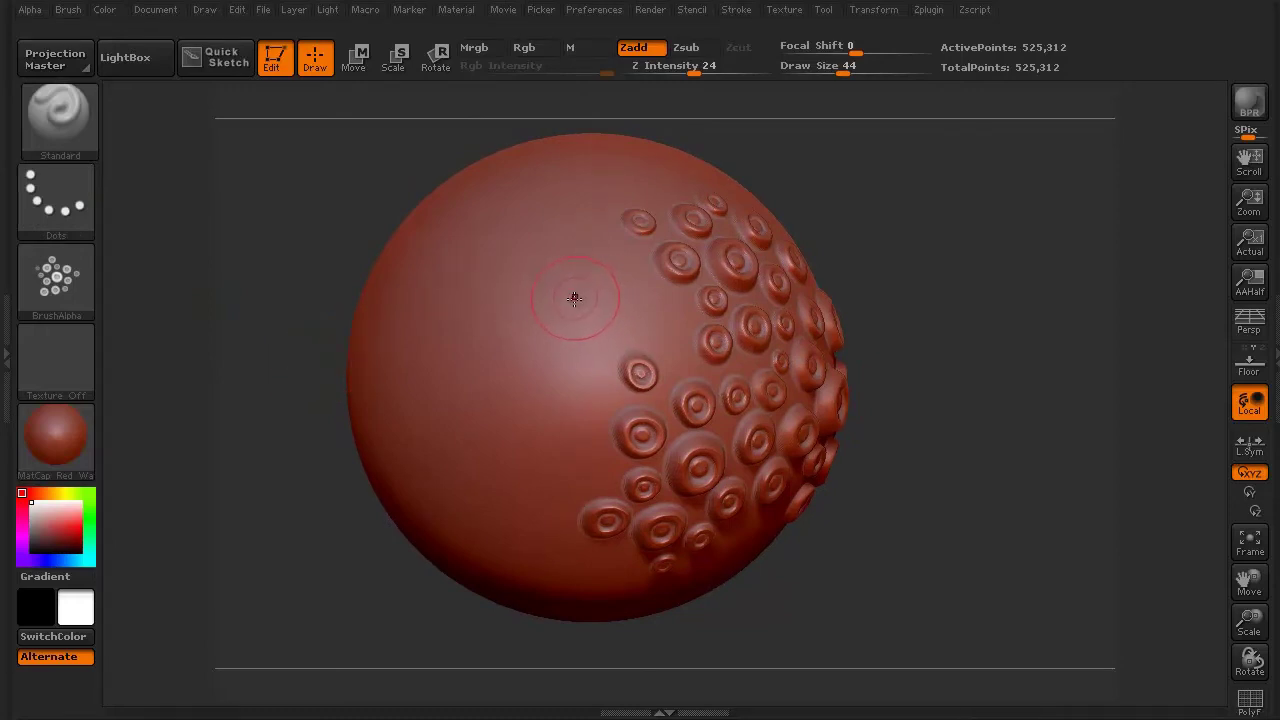
{"action": "mouse_move", "coordinate": [568, 293]}
{"action": "left_mouse_down"}
{"action": "mouse_move", "coordinate": [540, 296]}
{"action": "mouse_move", "coordinate": [516, 278]}
{"action": "mouse_move", "coordinate": [500, 288]}
{"action": "mouse_move", "coordinate": [508, 316]}
{"action": "mouse_move", "coordinate": [566, 354]}
{"action": "mouse_move", "coordinate": [556, 388]}
{"action": "mouse_move", "coordinate": [468, 368]}
{"action": "mouse_move", "coordinate": [450, 392]}
{"action": "mouse_move", "coordinate": [466, 428]}
{"action": "mouse_move", "coordinate": [575, 448]}
{"action": "mouse_move", "coordinate": [552, 478]}
{"action": "mouse_move", "coordinate": [462, 464]}
{"action": "mouse_move", "coordinate": [445, 505]}
{"action": "mouse_move", "coordinate": [498, 530]}
{"action": "mouse_move", "coordinate": [540, 522]}
{"action": "left_mouse_up"}
{"action": "mouse_move", "coordinate": [397, 533]}
{"action": "left_mouse_down"}
{"action": "mouse_move", "coordinate": [300, 534]}
{"action": "mouse_move", "coordinate": [285, 560]}
{"action": "mouse_move", "coordinate": [295, 538]}
{"action": "mouse_move", "coordinate": [266, 531]}
{"action": "mouse_move", "coordinate": [282, 524]}
{"action": "left_mouse_up"}
{"action": "key", "text": "ctrl+z"}
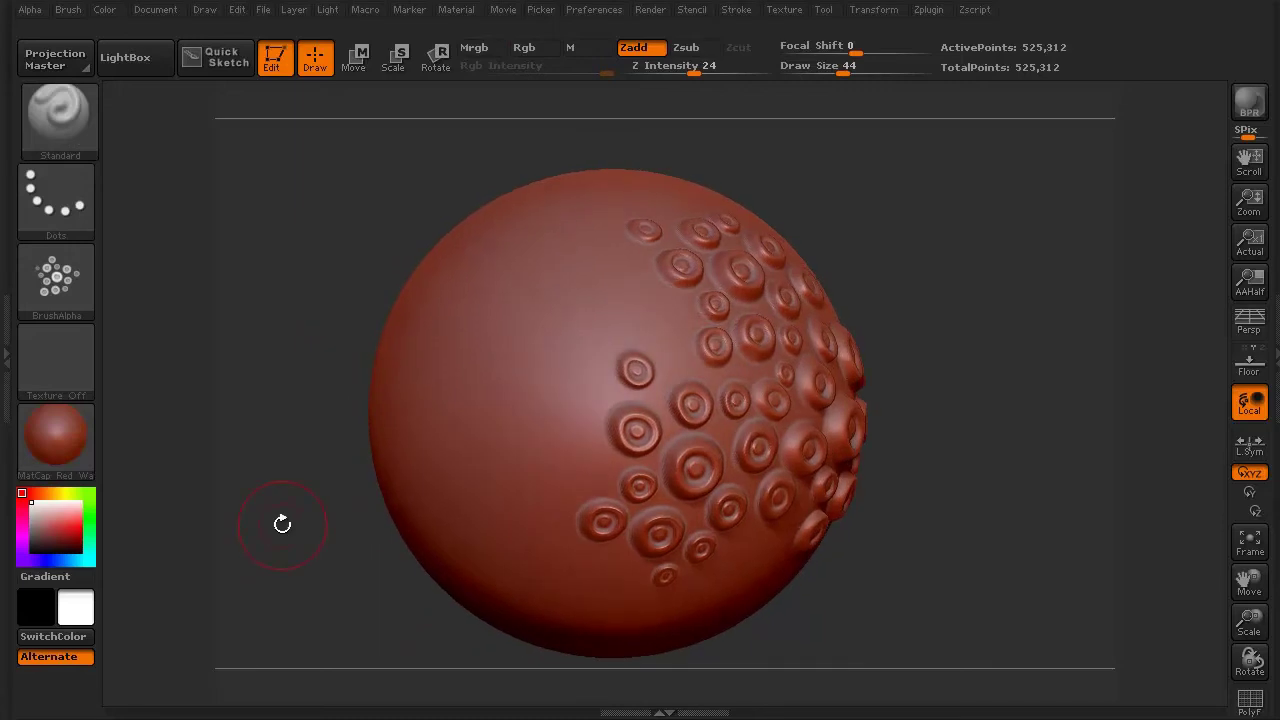
{"action": "left_click", "coordinate": [60, 201]}
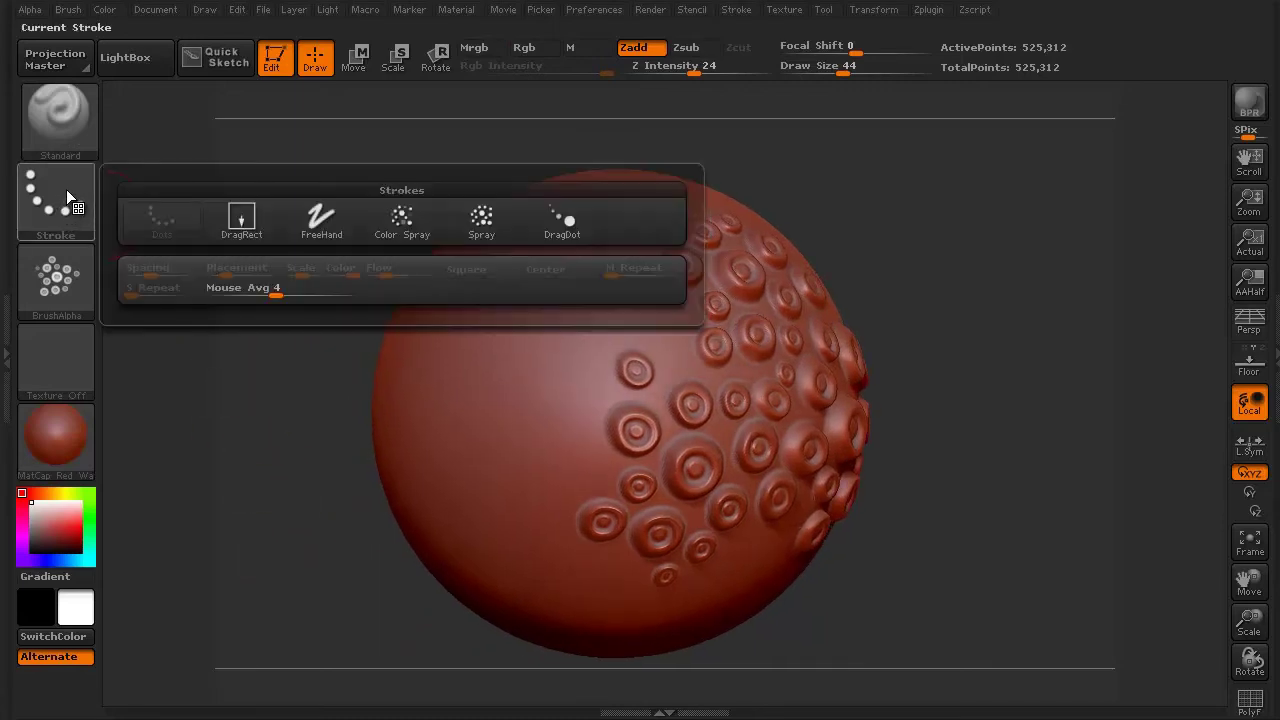
Switch the stroke to DragDot and test a few dot stamps, undoing the last one
{"action": "left_click", "coordinate": [740, 11]}
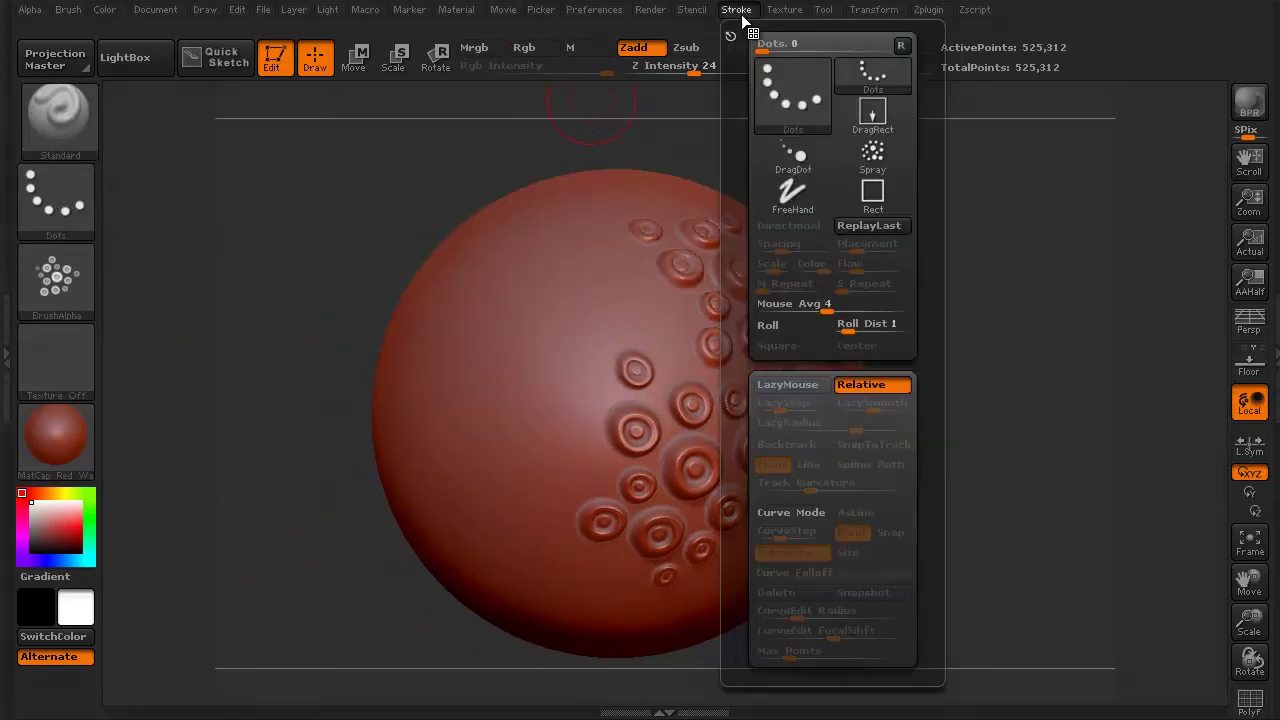
{"action": "left_click", "coordinate": [800, 161]}
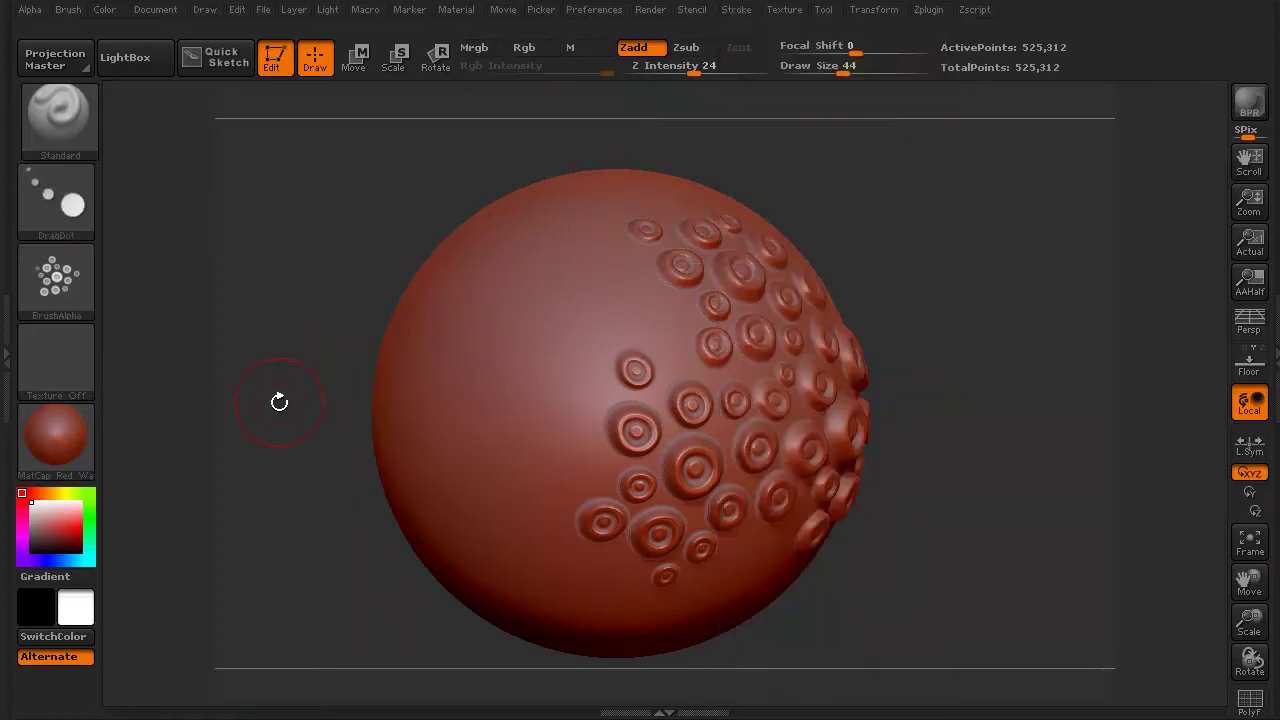
{"action": "left_click_drag", "start_coordinate": [280, 400], "coordinate": [289, 419]}
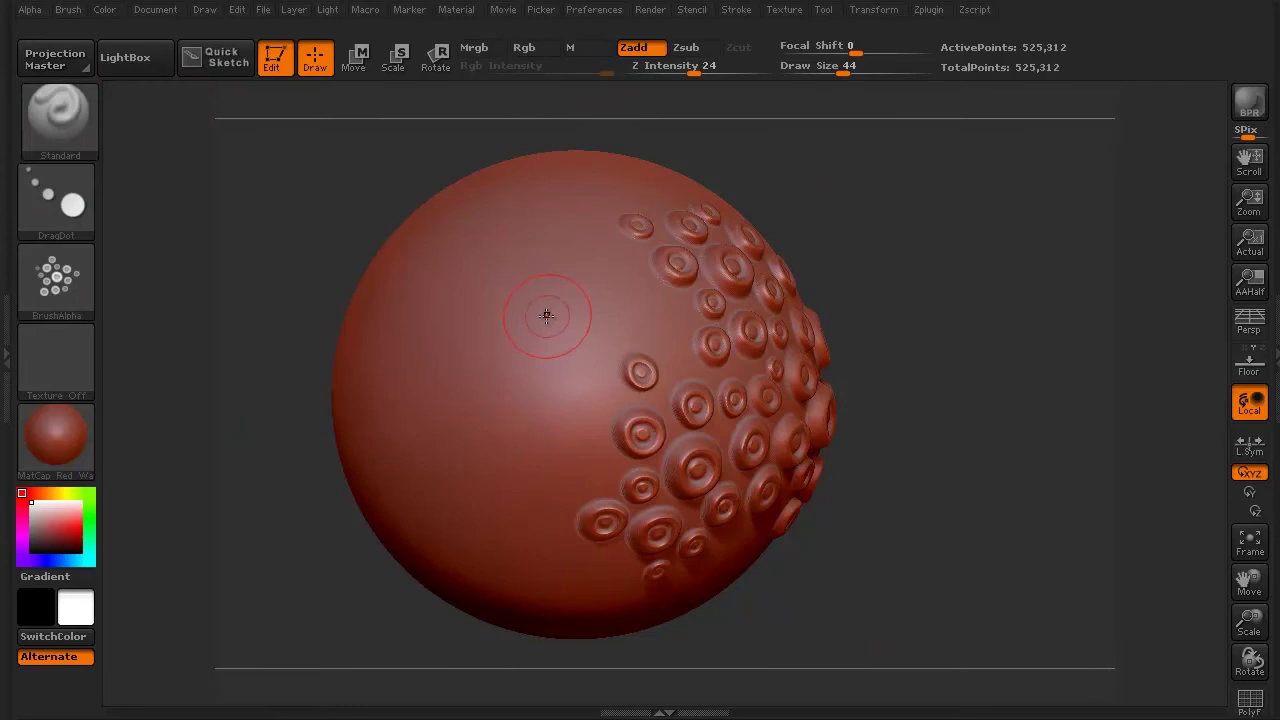
{"action": "mouse_move", "coordinate": [547, 308]}
{"action": "left_mouse_down"}
{"action": "mouse_move", "coordinate": [528, 300]}
{"action": "mouse_move", "coordinate": [543, 357]}
{"action": "mouse_move", "coordinate": [528, 310]}
{"action": "mouse_move", "coordinate": [467, 359]}
{"action": "mouse_move", "coordinate": [526, 405]}
{"action": "mouse_move", "coordinate": [586, 306]}
{"action": "mouse_move", "coordinate": [654, 296]}
{"action": "mouse_move", "coordinate": [611, 324]}
{"action": "mouse_move", "coordinate": [550, 243]}
{"action": "mouse_move", "coordinate": [530, 314]}
{"action": "mouse_move", "coordinate": [594, 373]}
{"action": "mouse_move", "coordinate": [576, 433]}
{"action": "mouse_move", "coordinate": [496, 435]}
{"action": "mouse_move", "coordinate": [488, 323]}
{"action": "mouse_move", "coordinate": [610, 291]}
{"action": "mouse_move", "coordinate": [544, 181]}
{"action": "mouse_move", "coordinate": [468, 257]}
{"action": "mouse_move", "coordinate": [581, 424]}
{"action": "left_mouse_up"}
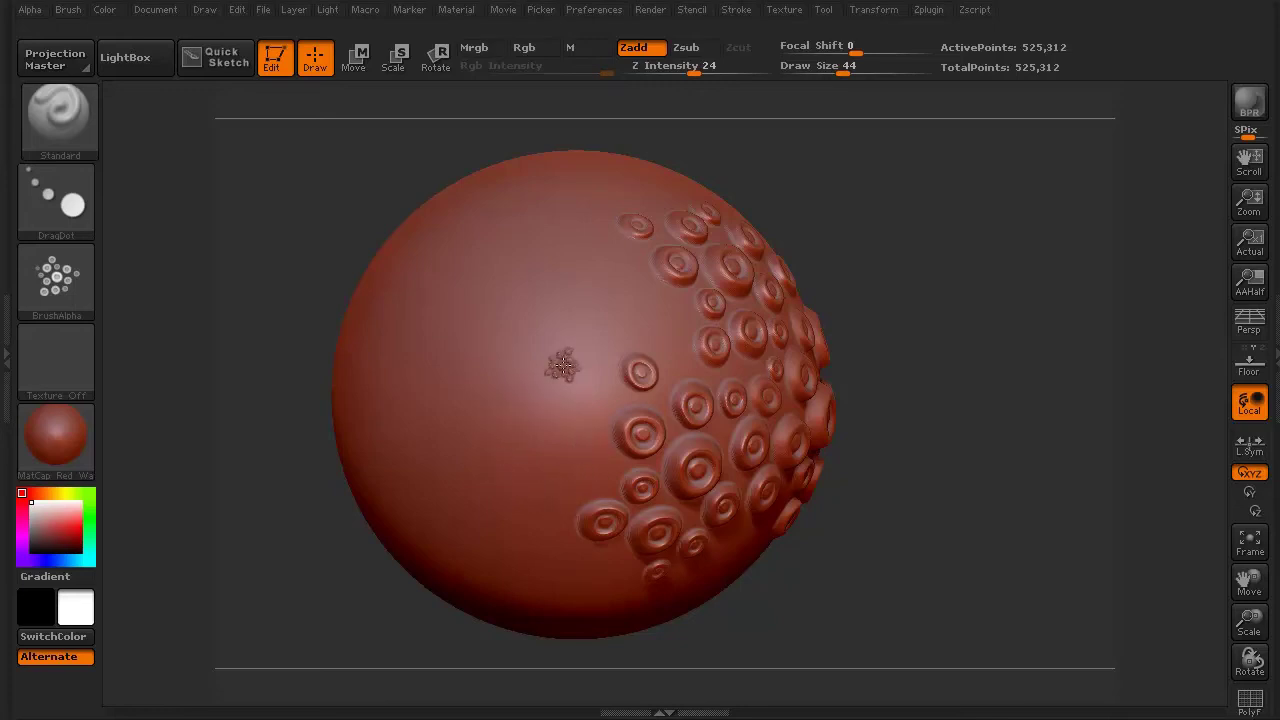
{"action": "left_click_drag", "start_coordinate": [545, 352], "coordinate": [540, 412]}
{"action": "mouse_move", "coordinate": [300, 560]}
{"action": "left_mouse_down"}
{"action": "mouse_move", "coordinate": [294, 571]}
{"action": "mouse_move", "coordinate": [300, 560]}
{"action": "left_mouse_up"}
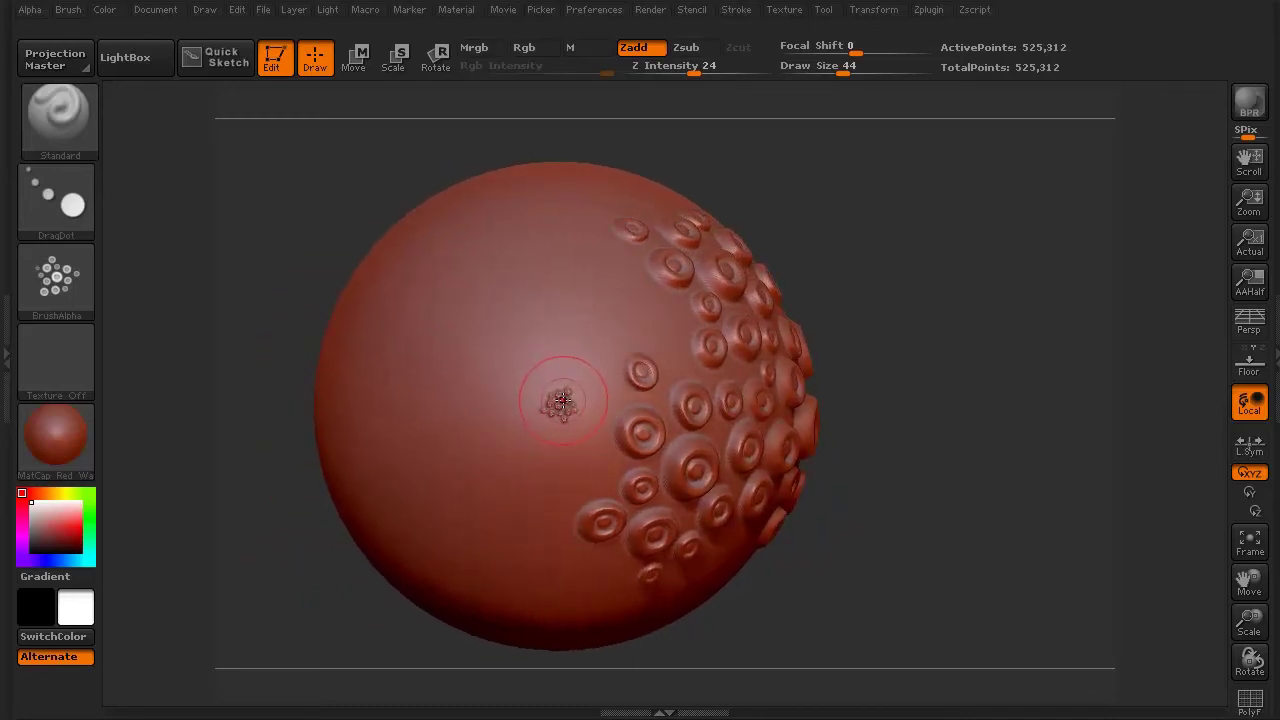
{"action": "key", "text": "ctrl+z"}
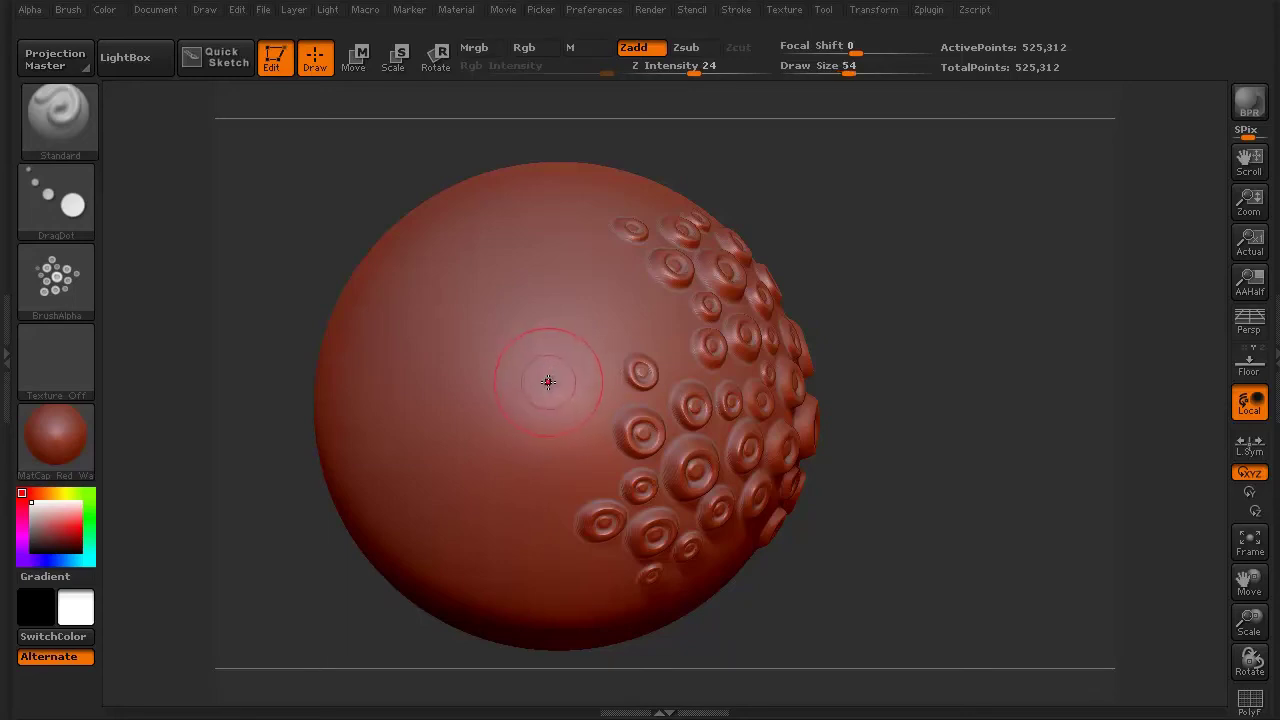
Raise Draw Size to 256 and stamp large ring clusters at the centre, undoing the last
{"action": "key", "text": "bracketright"}
{"action": "key", "text": "bracketright"}
{"action": "key", "text": "bracketright"}
{"action": "key", "text": "bracketright"}
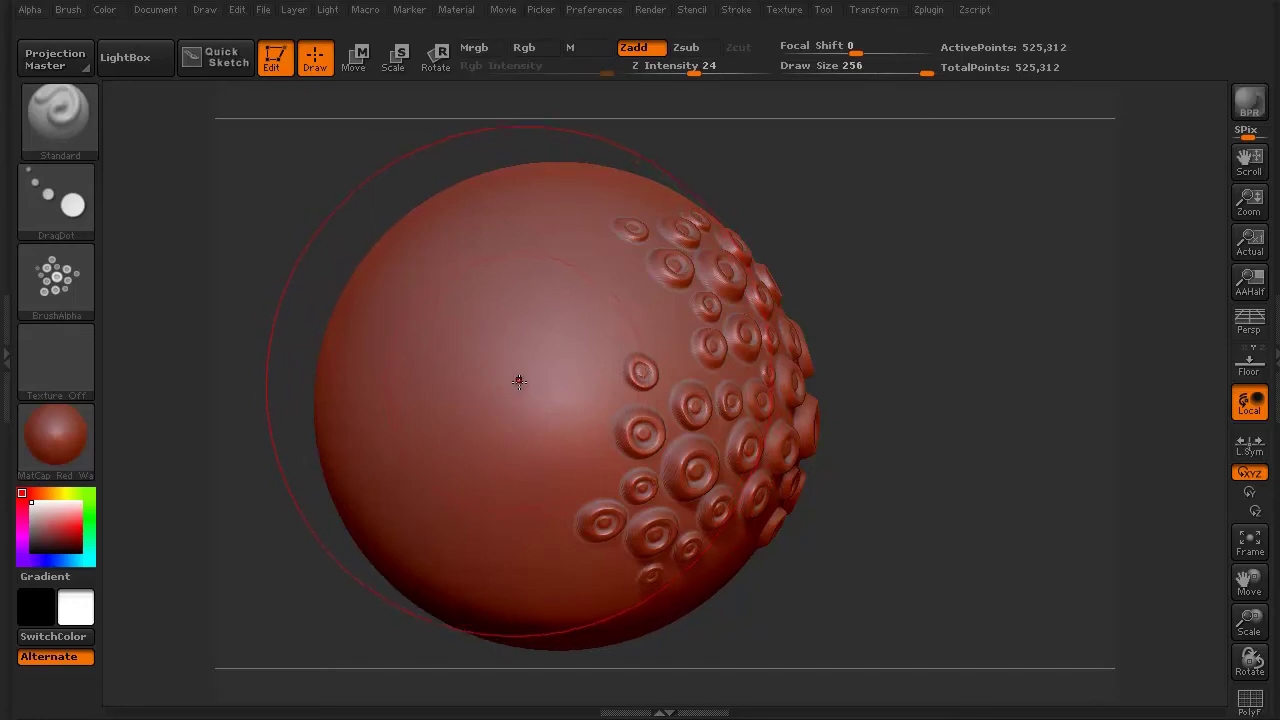
{"action": "mouse_move", "coordinate": [519, 381]}
{"action": "left_mouse_down"}
{"action": "mouse_move", "coordinate": [530, 332]}
{"action": "mouse_move", "coordinate": [559, 291]}
{"action": "mouse_move", "coordinate": [569, 296]}
{"action": "left_mouse_up"}
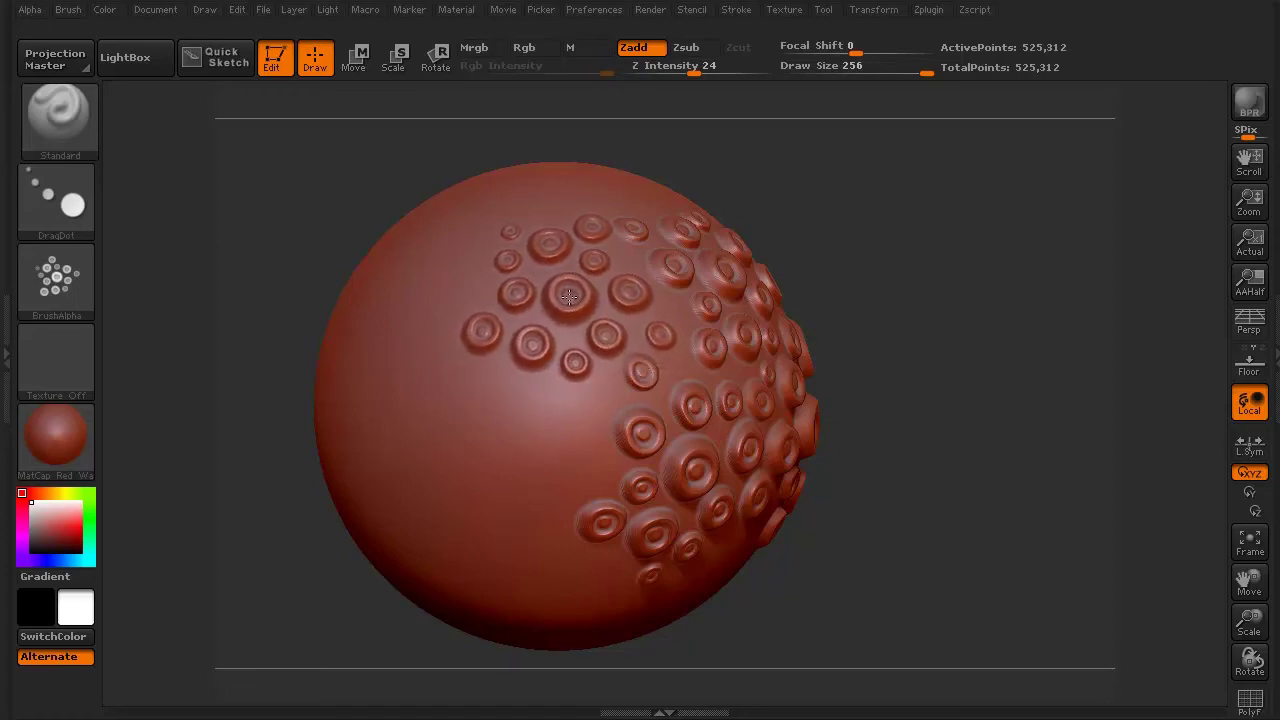
{"action": "mouse_move", "coordinate": [323, 511]}
{"action": "left_mouse_down"}
{"action": "mouse_move", "coordinate": [286, 569]}
{"action": "mouse_move", "coordinate": [259, 577]}
{"action": "mouse_move", "coordinate": [314, 497]}
{"action": "left_mouse_up"}
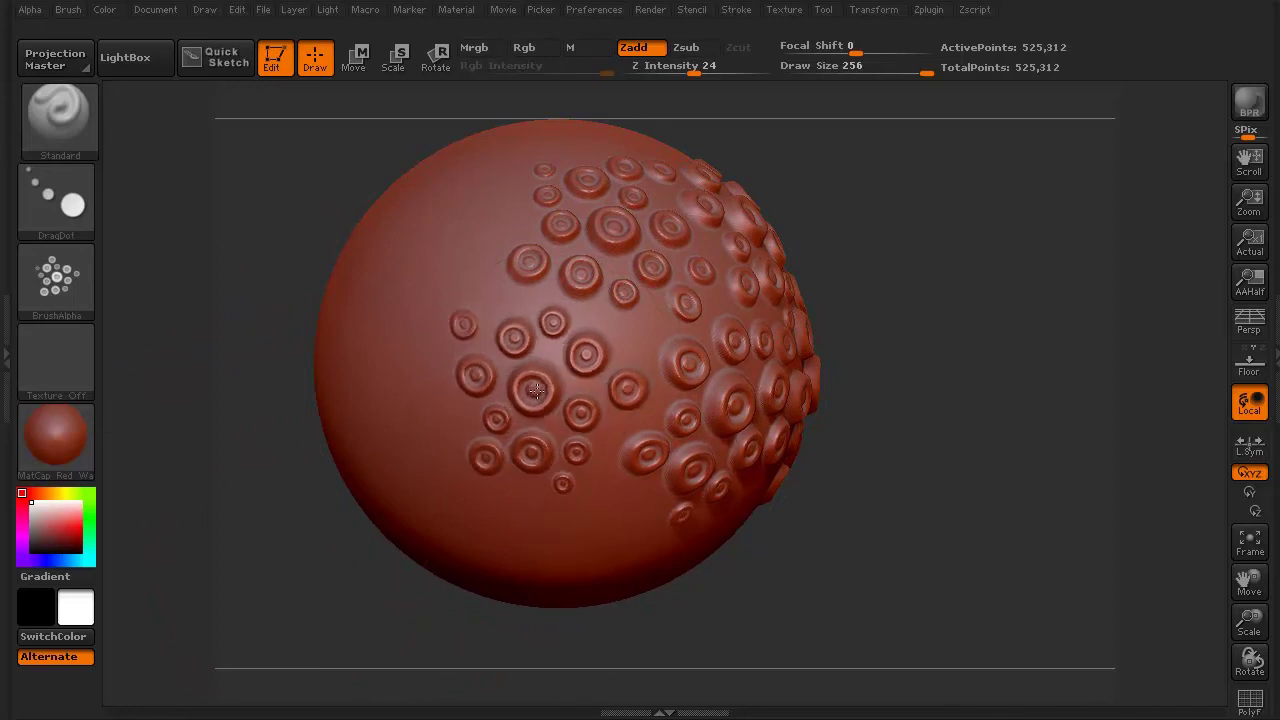
{"action": "left_click_drag", "start_coordinate": [538, 407], "coordinate": [490, 383]}
{"action": "left_click_drag", "start_coordinate": [561, 430], "coordinate": [526, 387]}
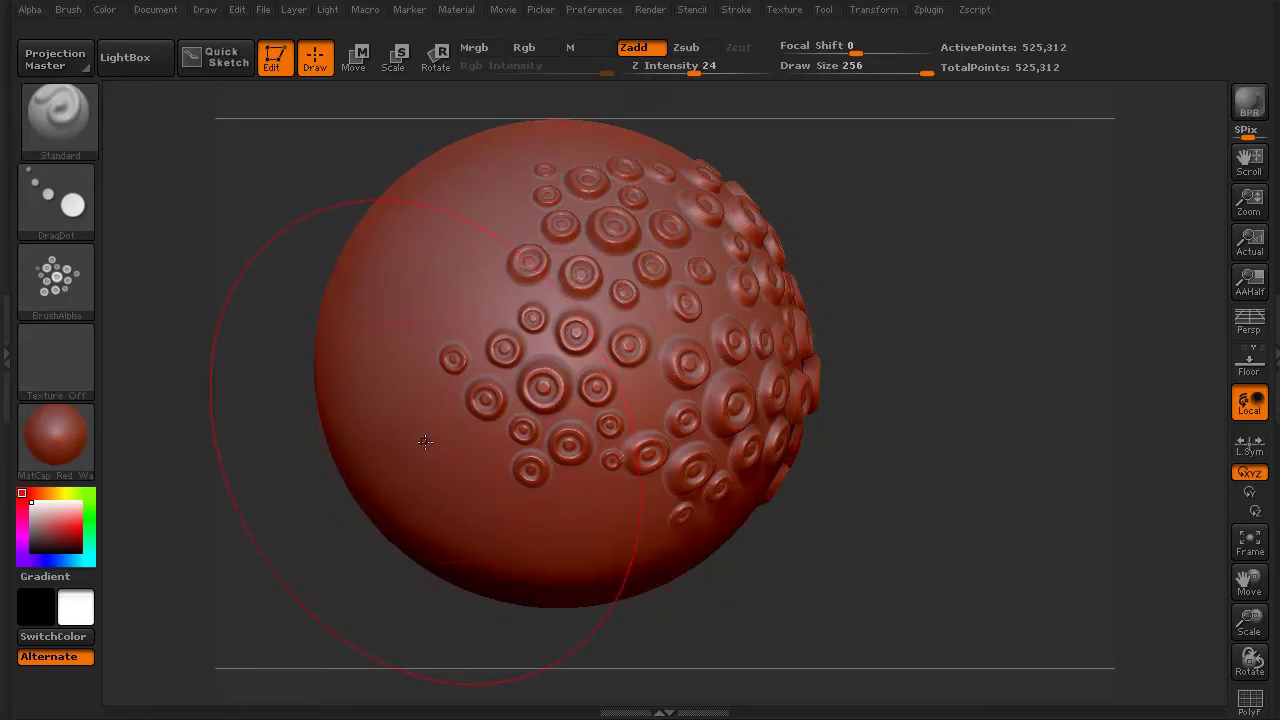
{"action": "key", "text": "ctrl+z"}
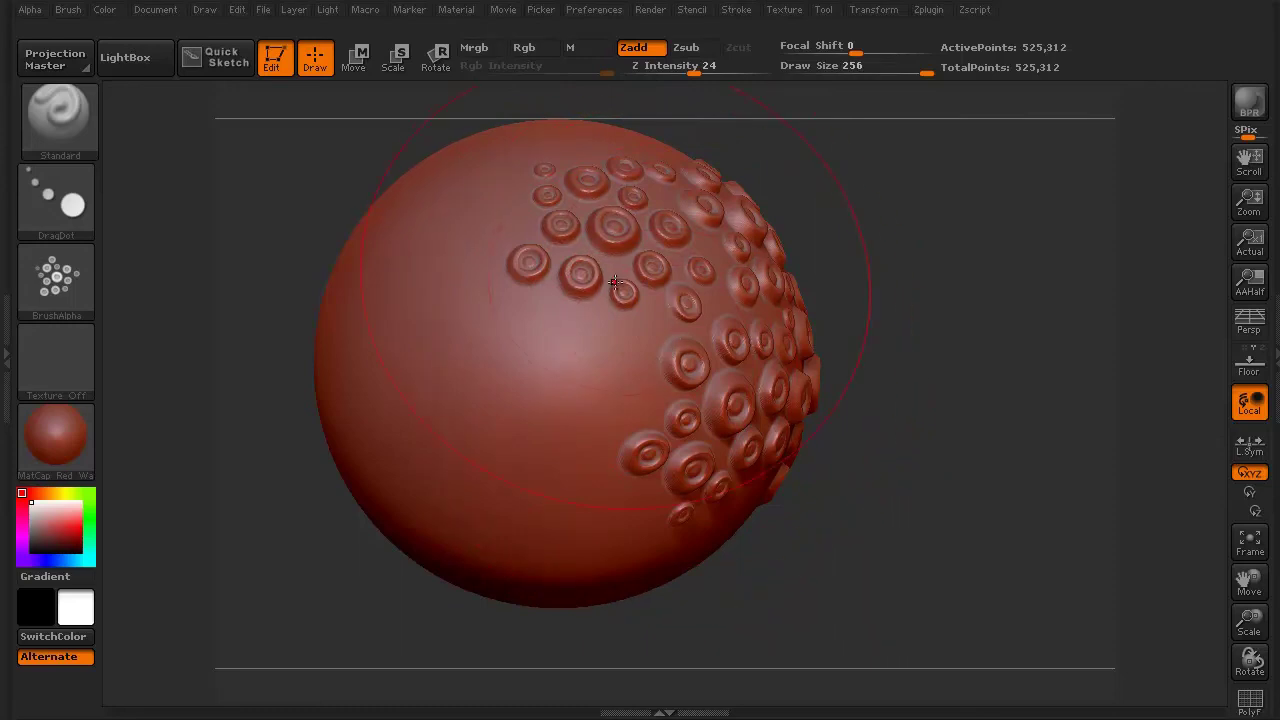
Stamp ring clusters across the sphere's front and bare areas, undoing a misplaced one
{"action": "left_click_drag", "start_coordinate": [329, 537], "coordinate": [305, 480], "text": "alt"}
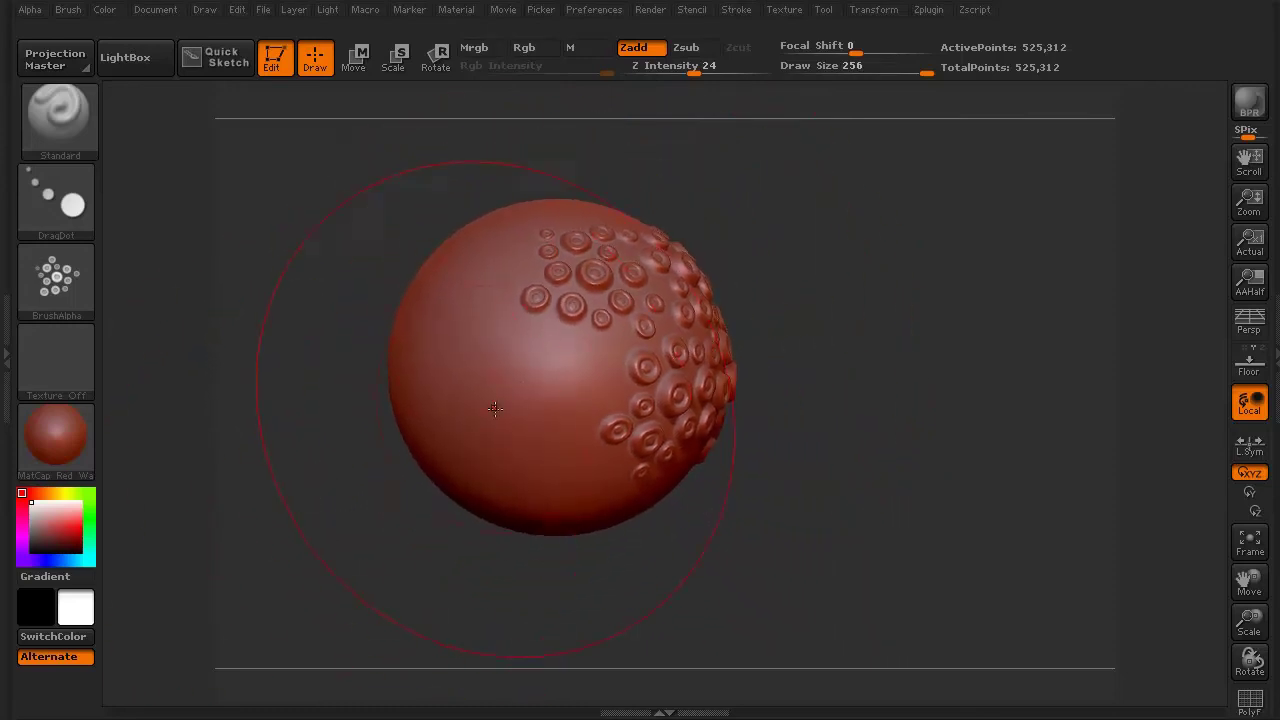
{"action": "left_click_drag", "start_coordinate": [555, 369], "coordinate": [522, 391]}
{"action": "key", "text": "ctrl+z"}
{"action": "mouse_move", "coordinate": [345, 418]}
{"action": "left_mouse_down"}
{"action": "mouse_move", "coordinate": [349, 443]}
{"action": "mouse_move", "coordinate": [354, 434]}
{"action": "left_mouse_up"}
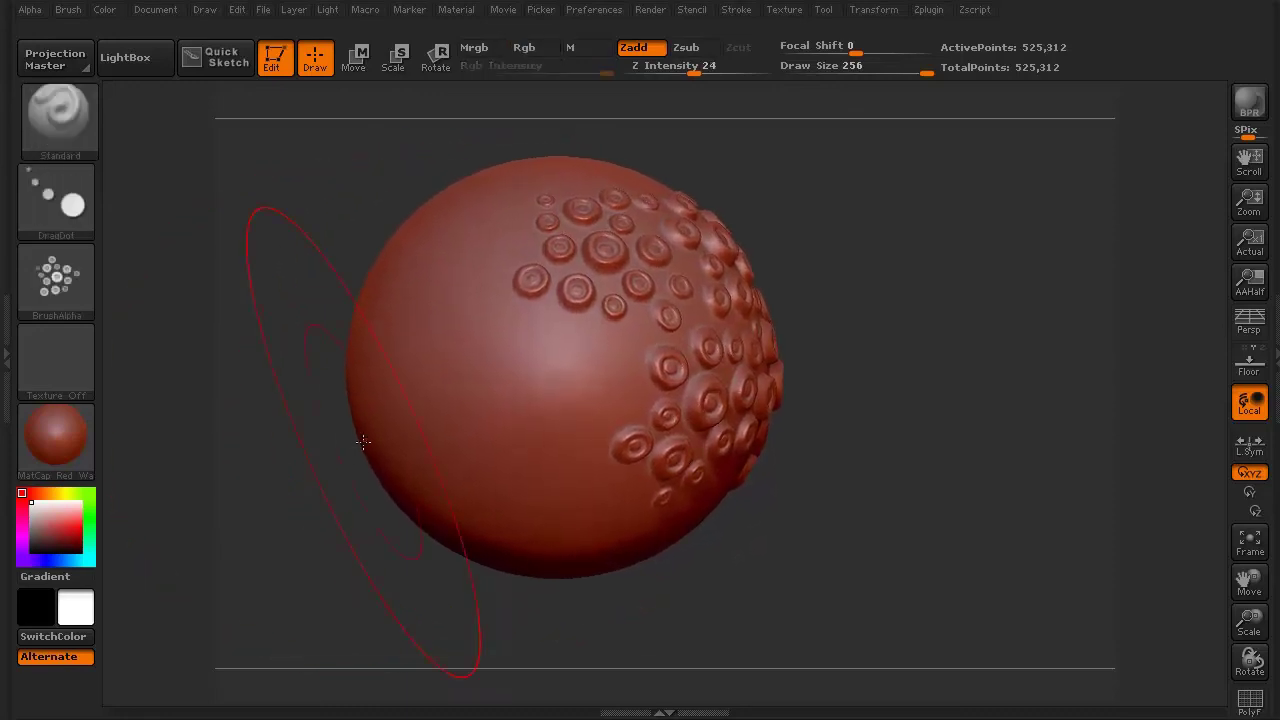
{"action": "left_click_drag", "start_coordinate": [538, 383], "coordinate": [525, 392]}
{"action": "mouse_move", "coordinate": [332, 553]}
{"action": "left_mouse_down"}
{"action": "mouse_move", "coordinate": [309, 491]}
{"action": "mouse_move", "coordinate": [363, 549]}
{"action": "mouse_move", "coordinate": [338, 420]}
{"action": "left_mouse_up"}
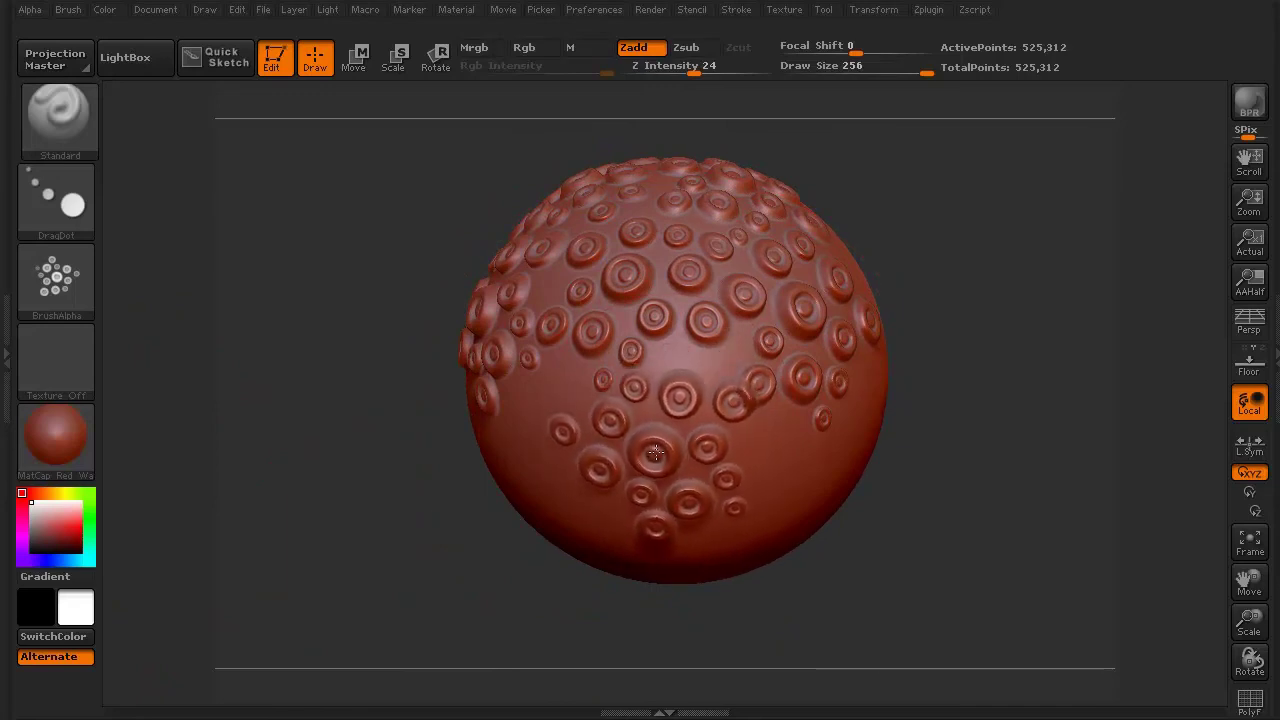
{"action": "left_click_drag", "start_coordinate": [651, 440], "coordinate": [656, 431]}
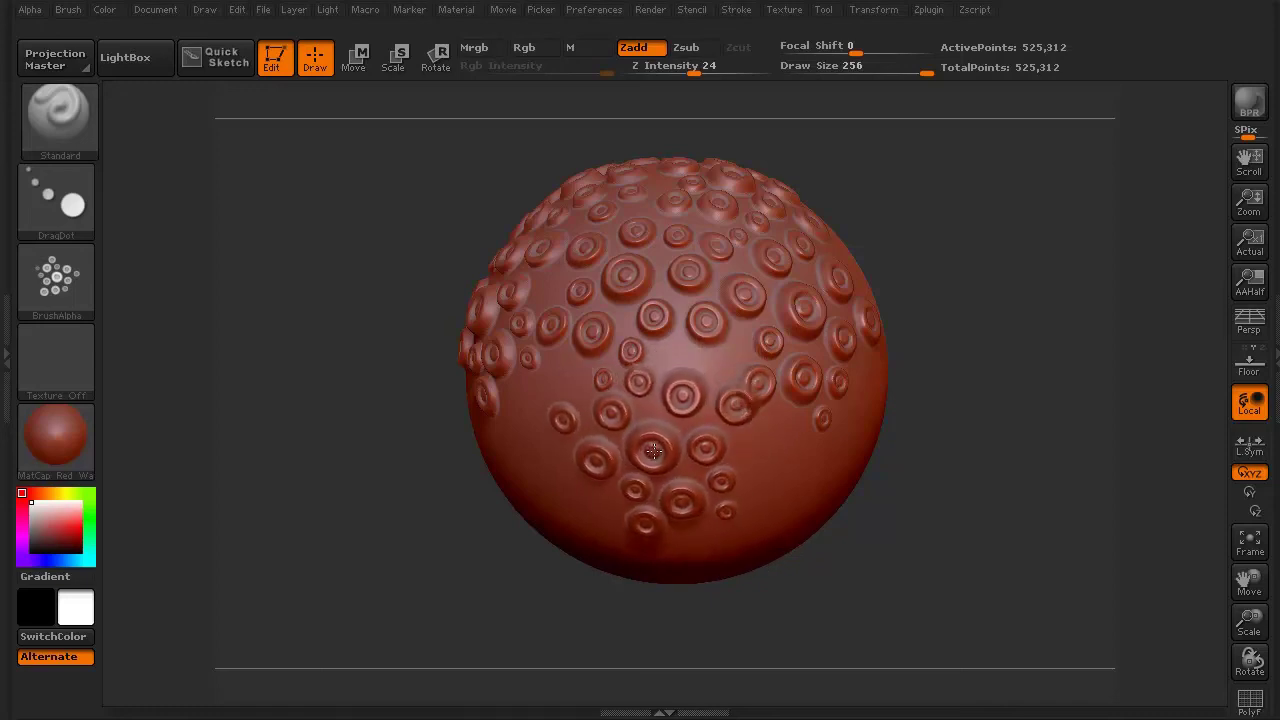
{"action": "left_click_drag", "start_coordinate": [369, 452], "coordinate": [218, 376]}
Switch back to DragRect and stamp a patch of small ring suckers on the bare centre-right
{"action": "left_click", "coordinate": [74, 206]}
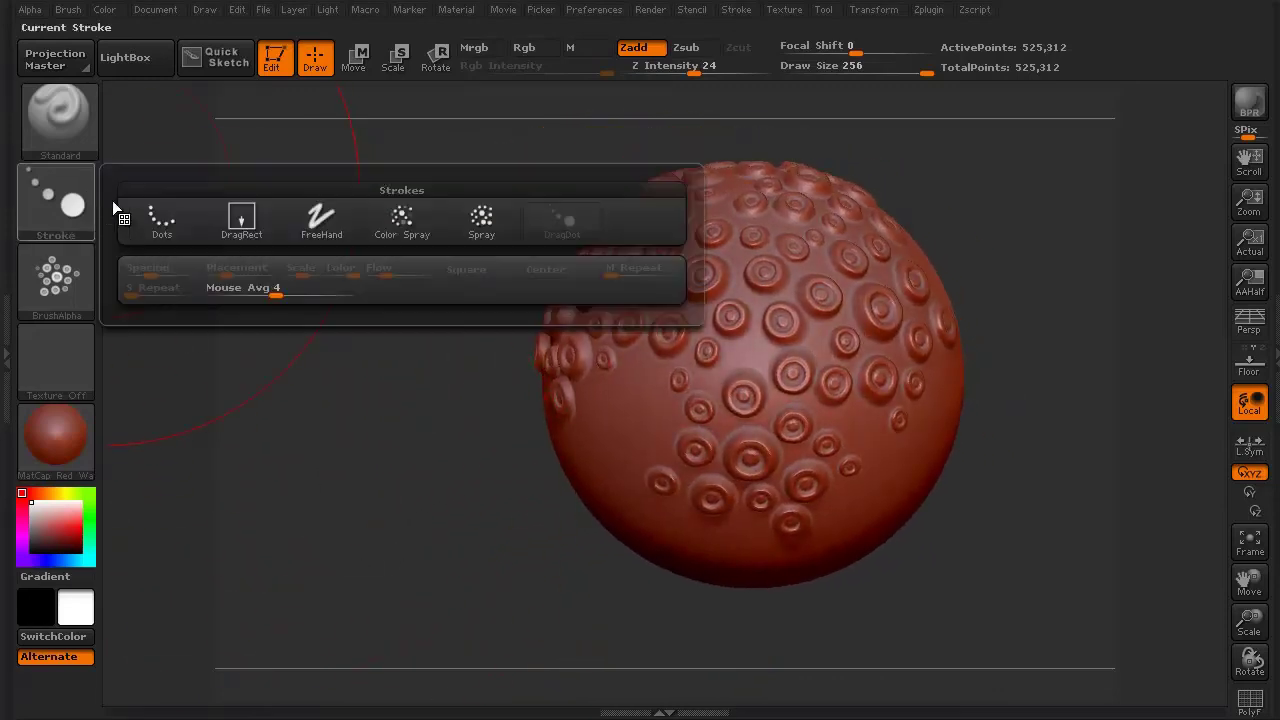
{"action": "left_click", "coordinate": [244, 229]}
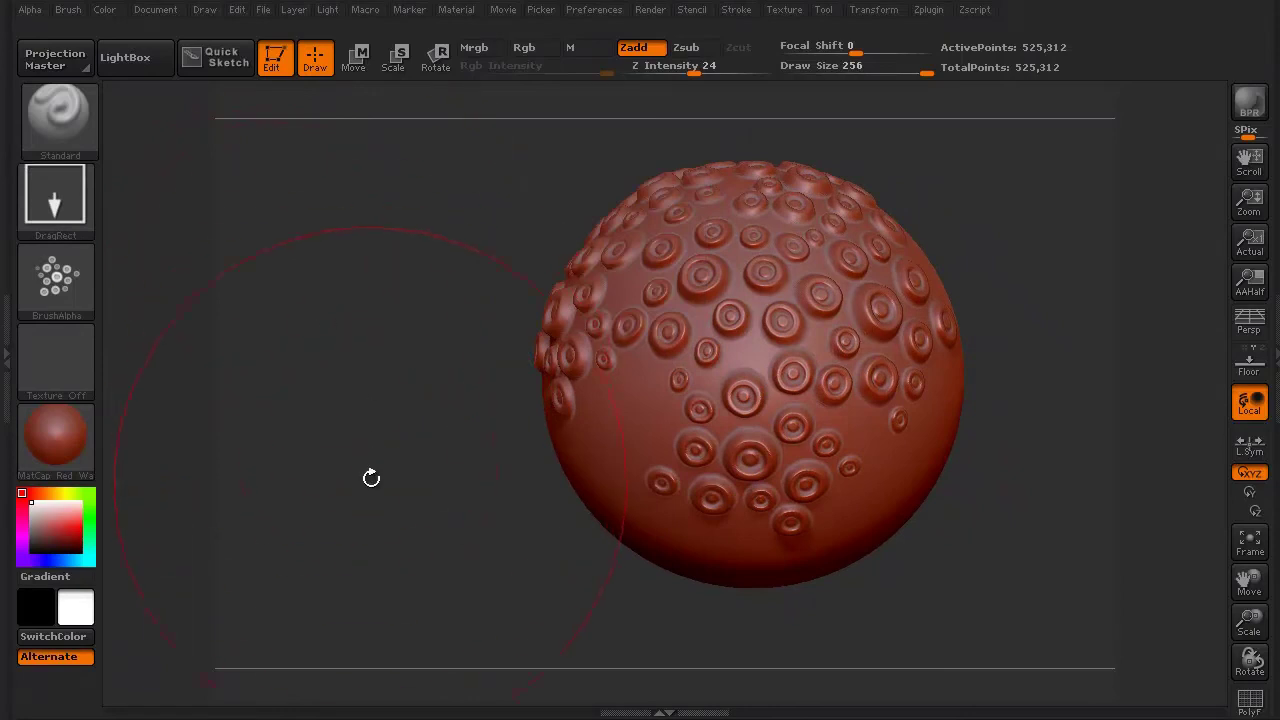
{"action": "mouse_move", "coordinate": [369, 477]}
{"action": "left_mouse_down"}
{"action": "mouse_move", "coordinate": [323, 515]}
{"action": "mouse_move", "coordinate": [400, 491]}
{"action": "mouse_move", "coordinate": [289, 477]}
{"action": "mouse_move", "coordinate": [342, 477]}
{"action": "left_mouse_up"}
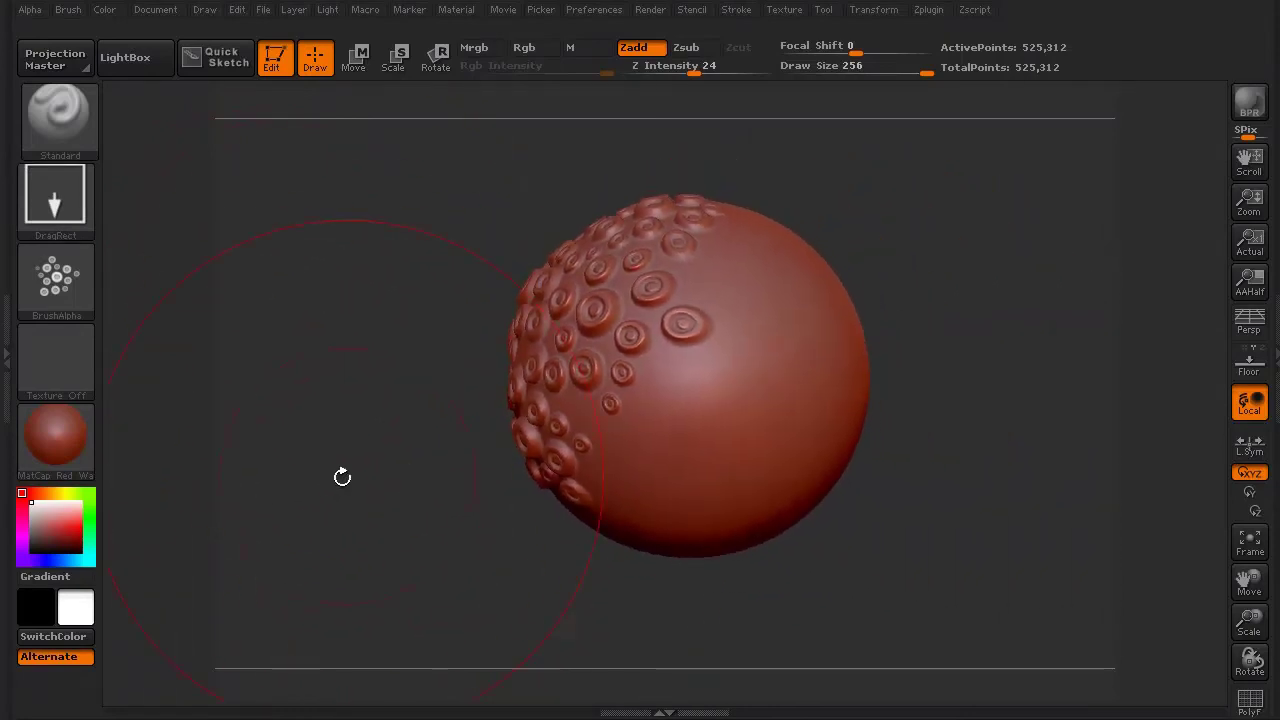
{"action": "left_click_drag", "start_coordinate": [712, 350], "coordinate": [722, 358]}
{"action": "left_click_drag", "start_coordinate": [649, 376], "coordinate": [657, 382]}
{"action": "left_click_drag", "start_coordinate": [660, 436], "coordinate": [668, 442]}
{"action": "left_click_drag", "start_coordinate": [712, 456], "coordinate": [720, 462]}
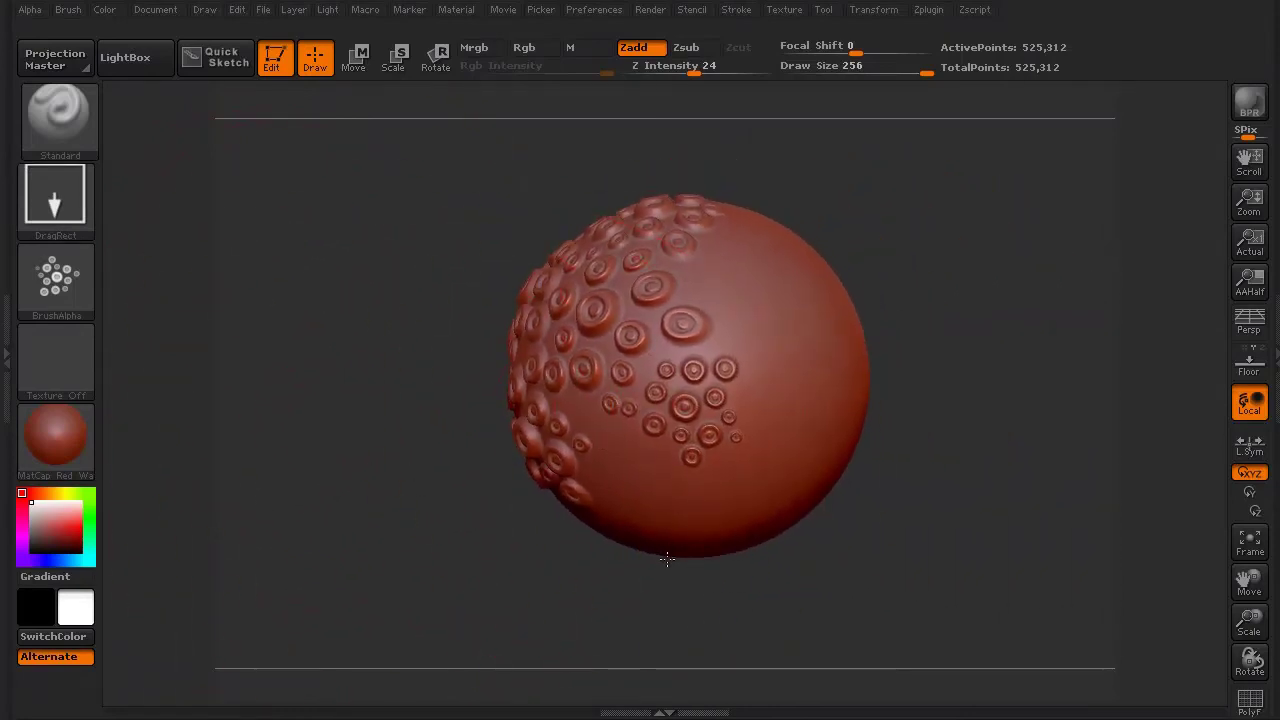
{"action": "left_click_drag", "start_coordinate": [684, 404], "coordinate": [694, 412]}
{"action": "left_click_drag", "start_coordinate": [648, 404], "coordinate": [731, 436]}
{"action": "left_click_drag", "start_coordinate": [750, 420], "coordinate": [755, 424]}
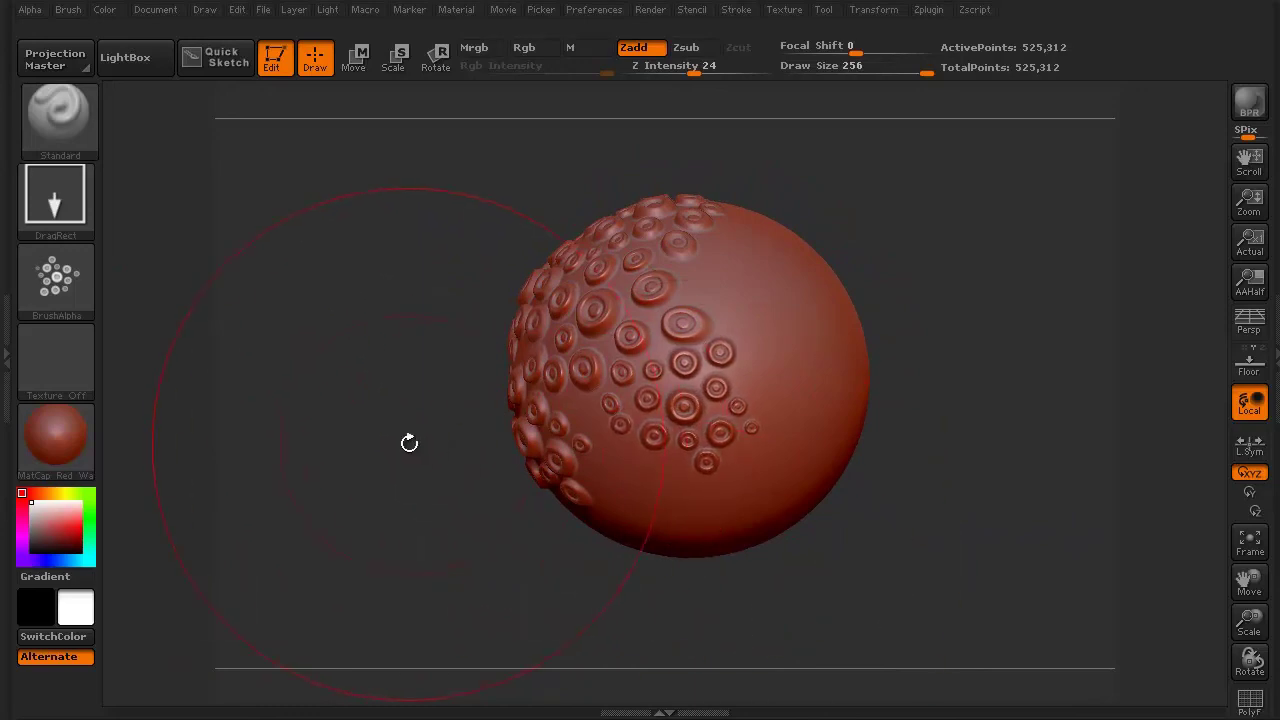
Add more ring suckers on the centre-right and check the sphere for bare spots
{"action": "mouse_move", "coordinate": [409, 443]}
{"action": "left_mouse_down"}
{"action": "mouse_move", "coordinate": [343, 477]}
{"action": "mouse_move", "coordinate": [312, 530]}
{"action": "mouse_move", "coordinate": [325, 476]}
{"action": "mouse_move", "coordinate": [325, 499]}
{"action": "left_mouse_up"}
{"action": "left_click_drag", "start_coordinate": [680, 386], "coordinate": [629, 569]}
{"action": "left_click_drag", "start_coordinate": [552, 515], "coordinate": [366, 537]}
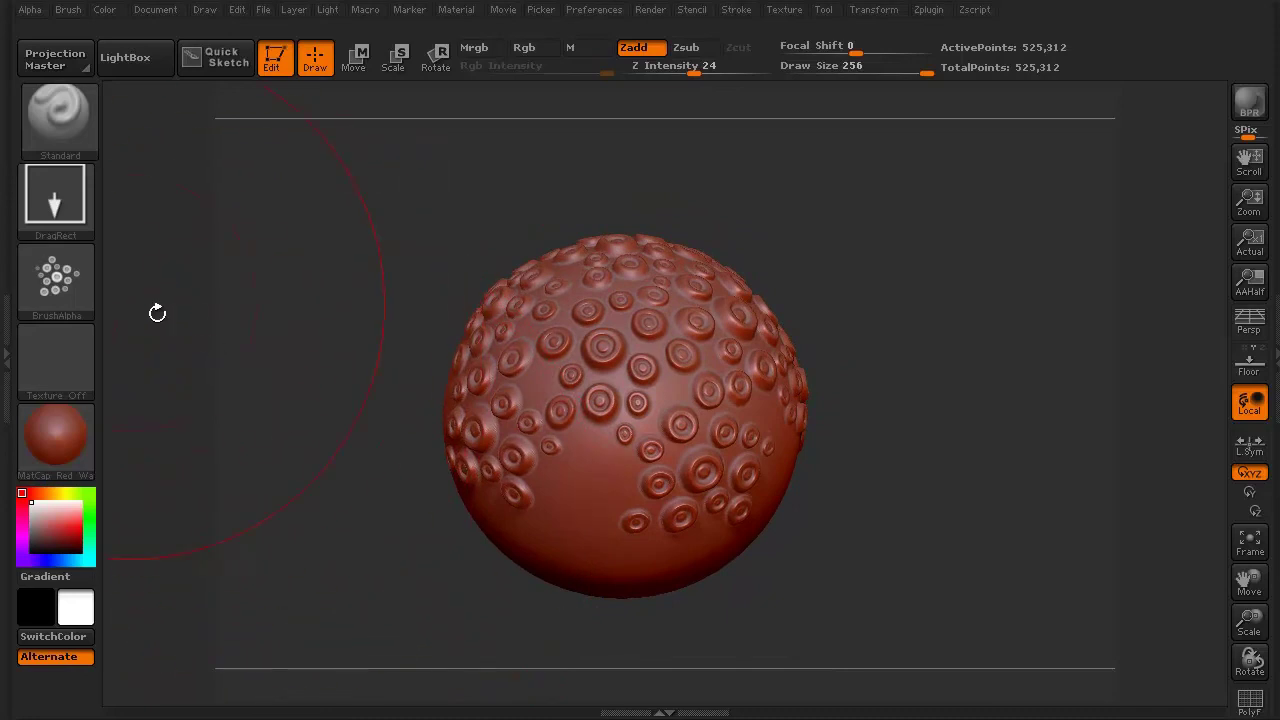
Open the alpha library, then lower the brush Draw Size to 36
{"action": "mouse_move", "coordinate": [82, 260]}
{"action": "left_click", "coordinate": [69, 284]}
{"action": "key", "text": "bracketleft"}
{"action": "key", "text": "bracketleft"}
{"action": "key", "text": "bracketleft"}
{"action": "key", "text": "bracketleft"}
{"action": "key", "text": "bracketleft"}
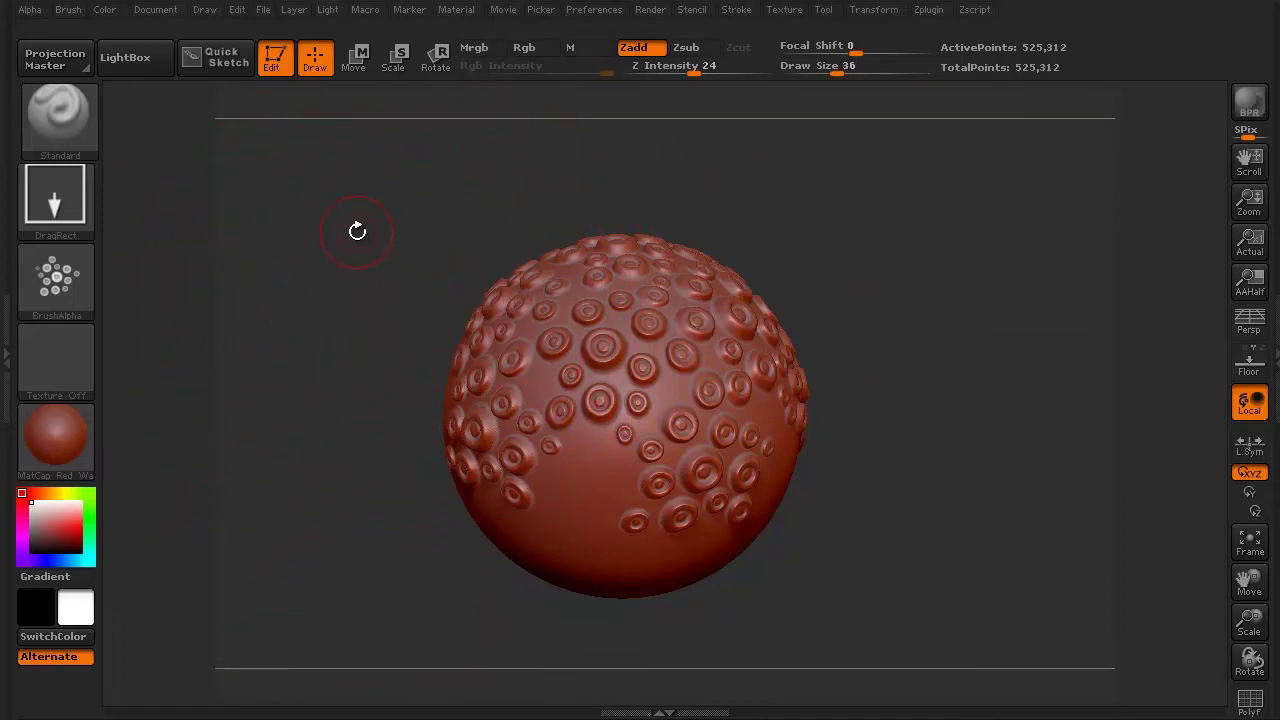